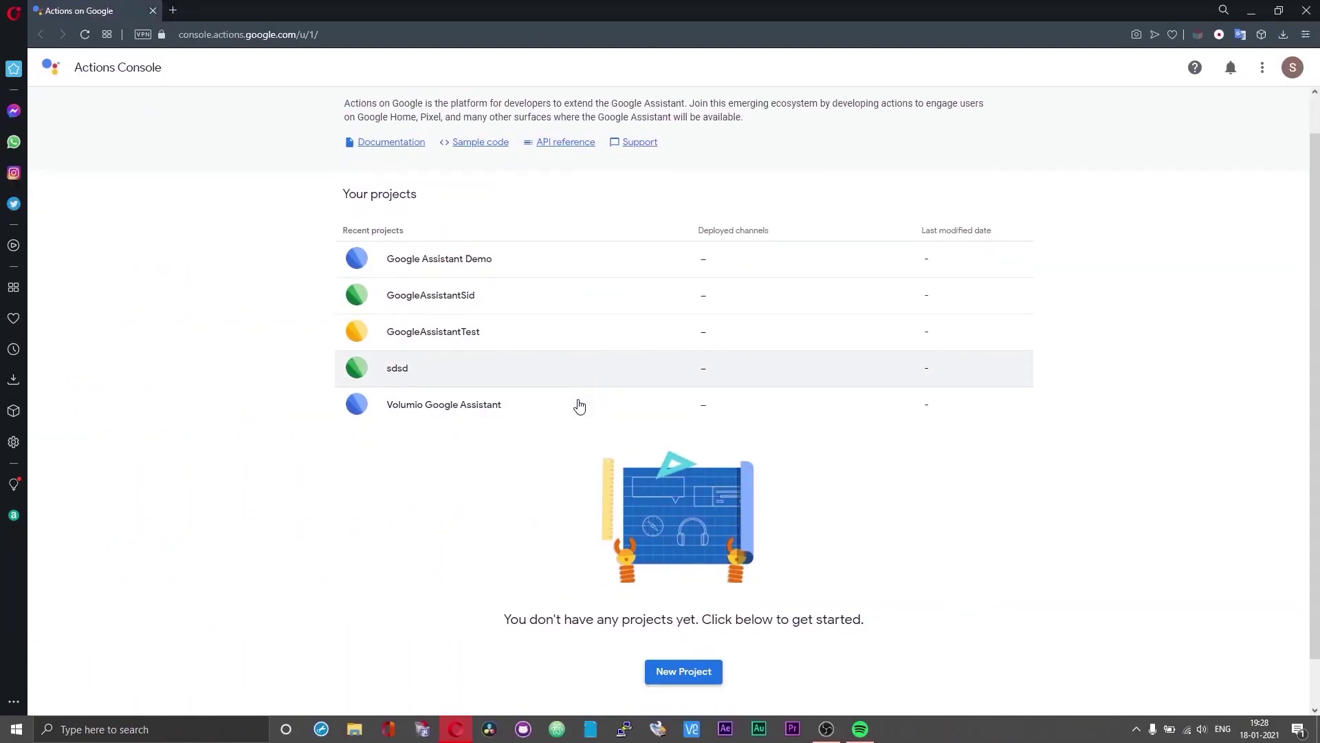
Start a new Actions project and name it AssistantOnPi.
scroll(579, 406, "down", 1)
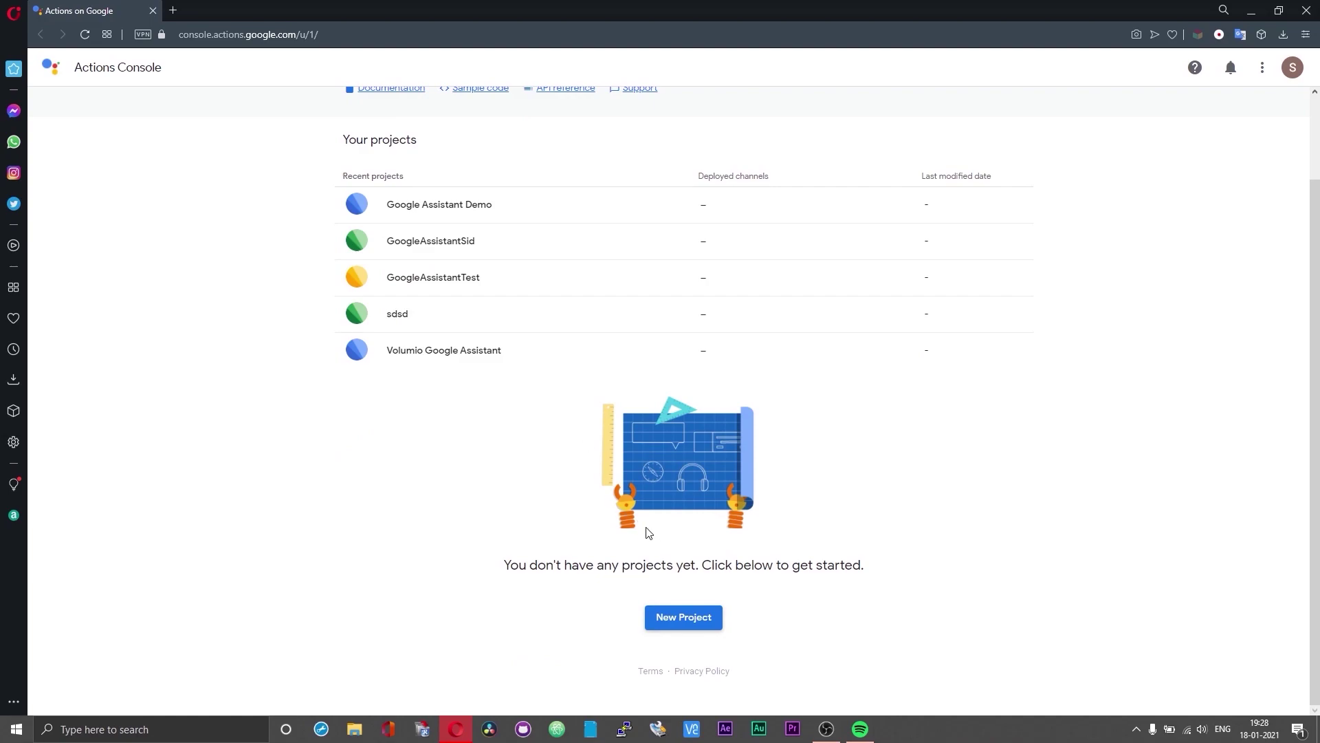
scroll(648, 532, "up", 2)
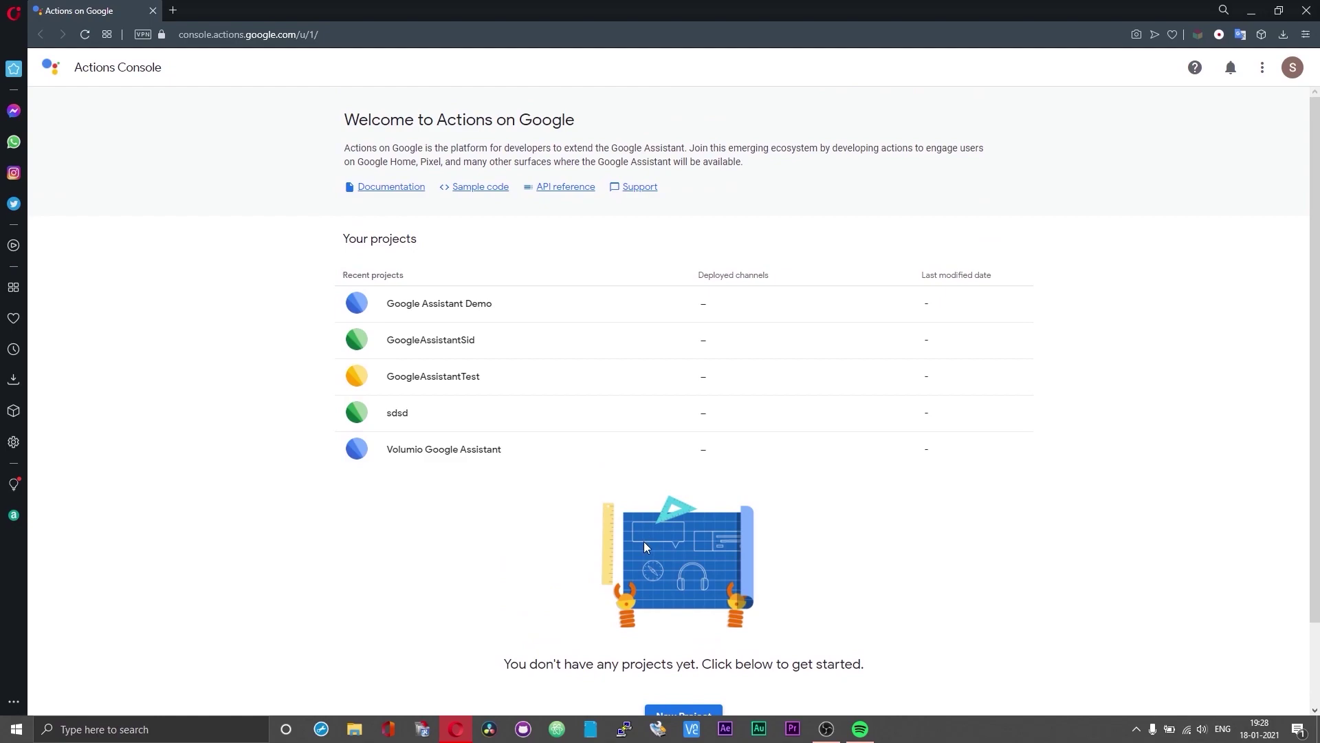
scroll(645, 545, "down", 2)
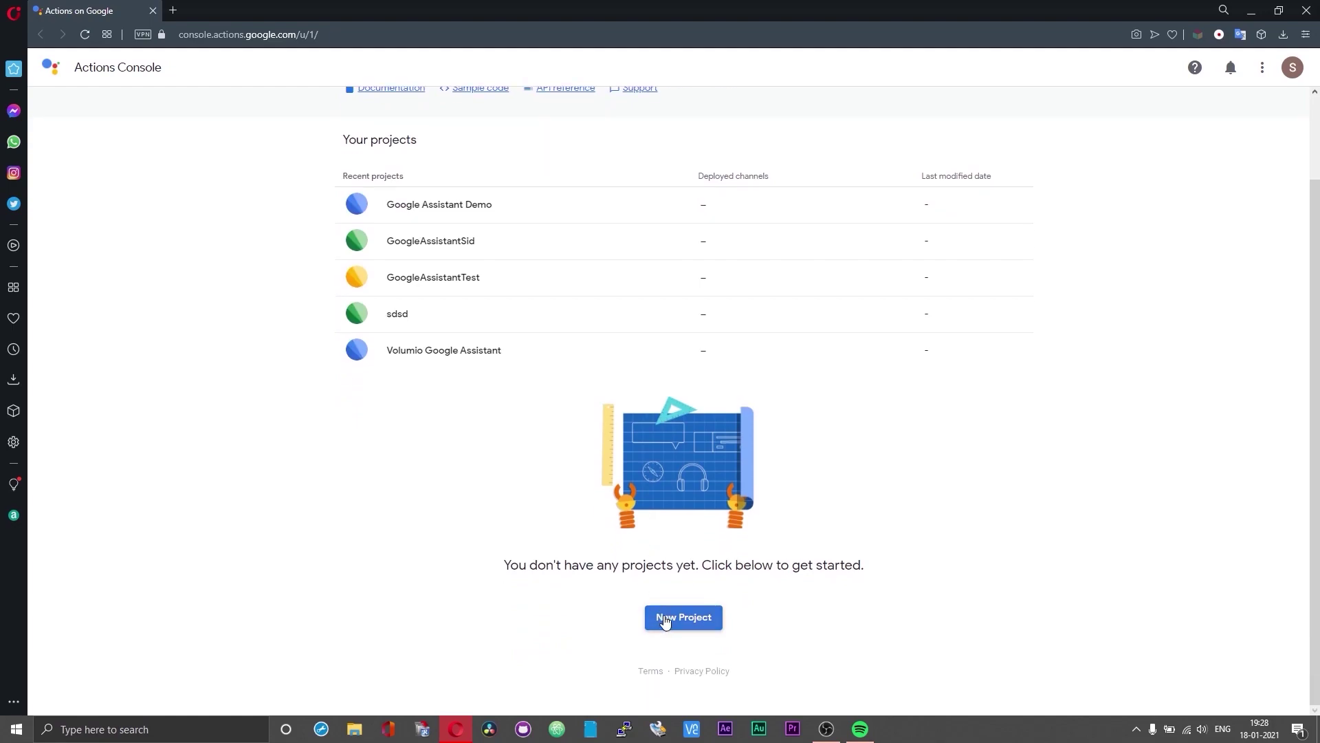
left_click(665, 619)
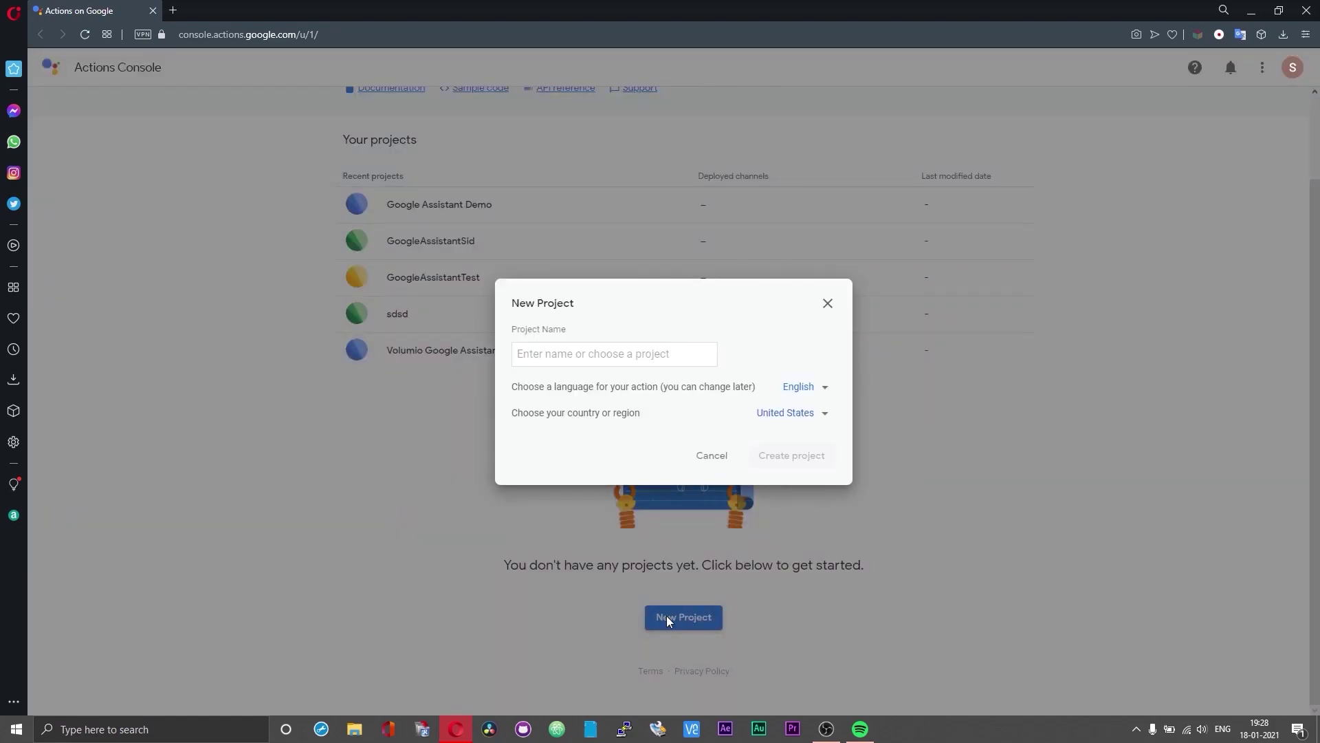
left_click(641, 359)
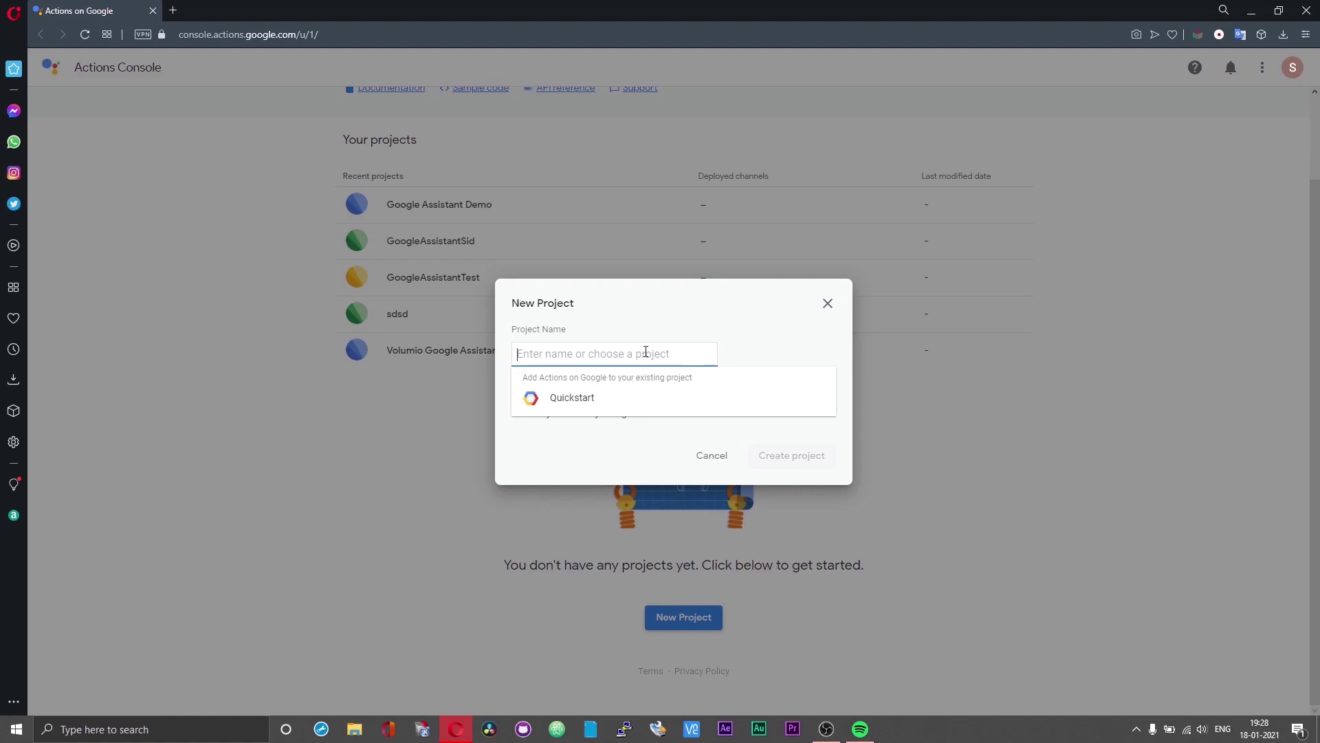
type("Assista")
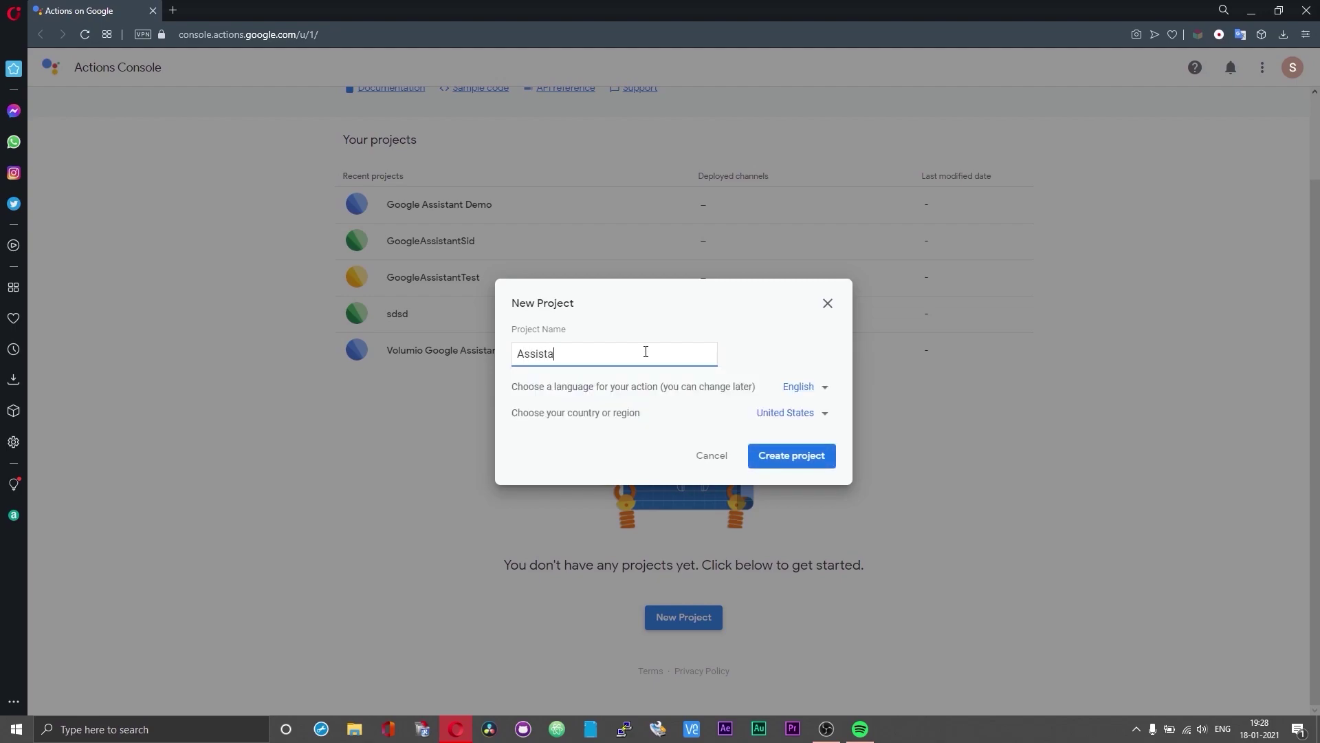
type("ntonPi")
left_click(571, 352)
key("BackSpace")
type("OnPi")
Keep United States as the project's country or region and create the project.
left_click(813, 415)
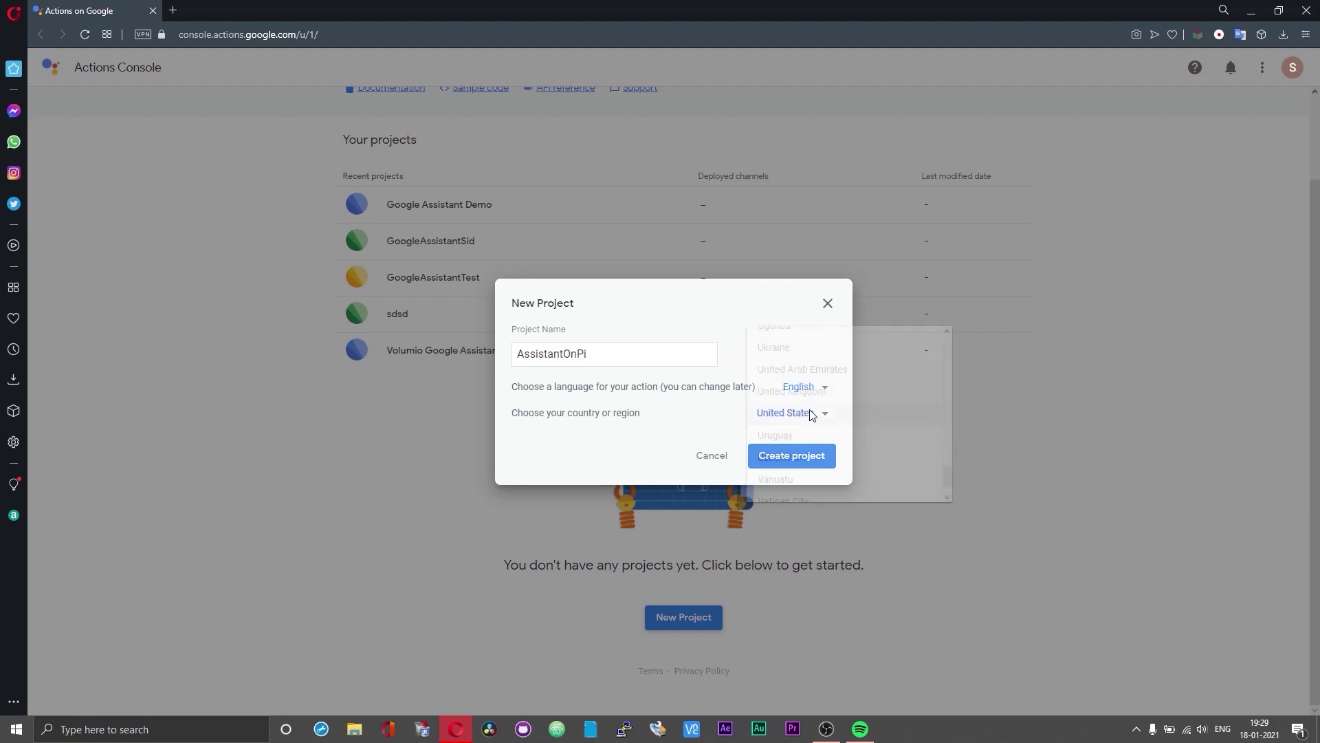
left_click(694, 429)
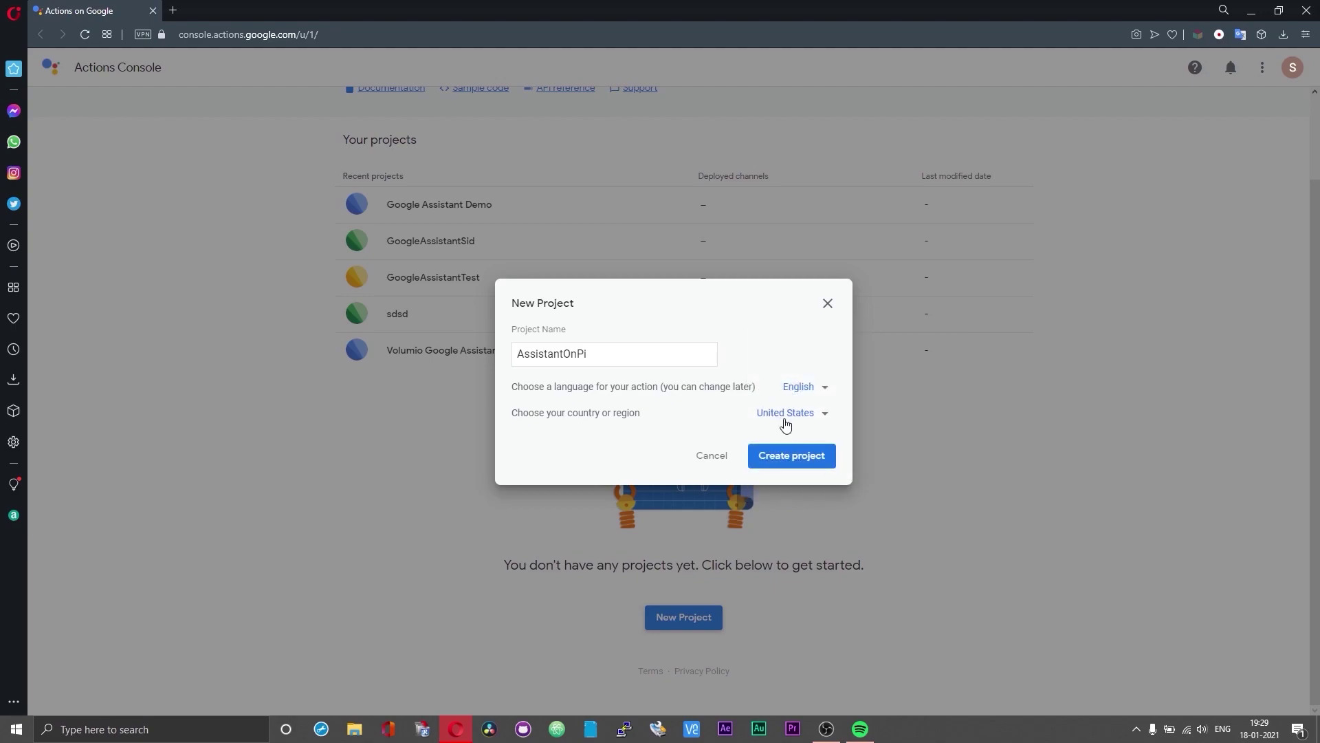
left_click(810, 463)
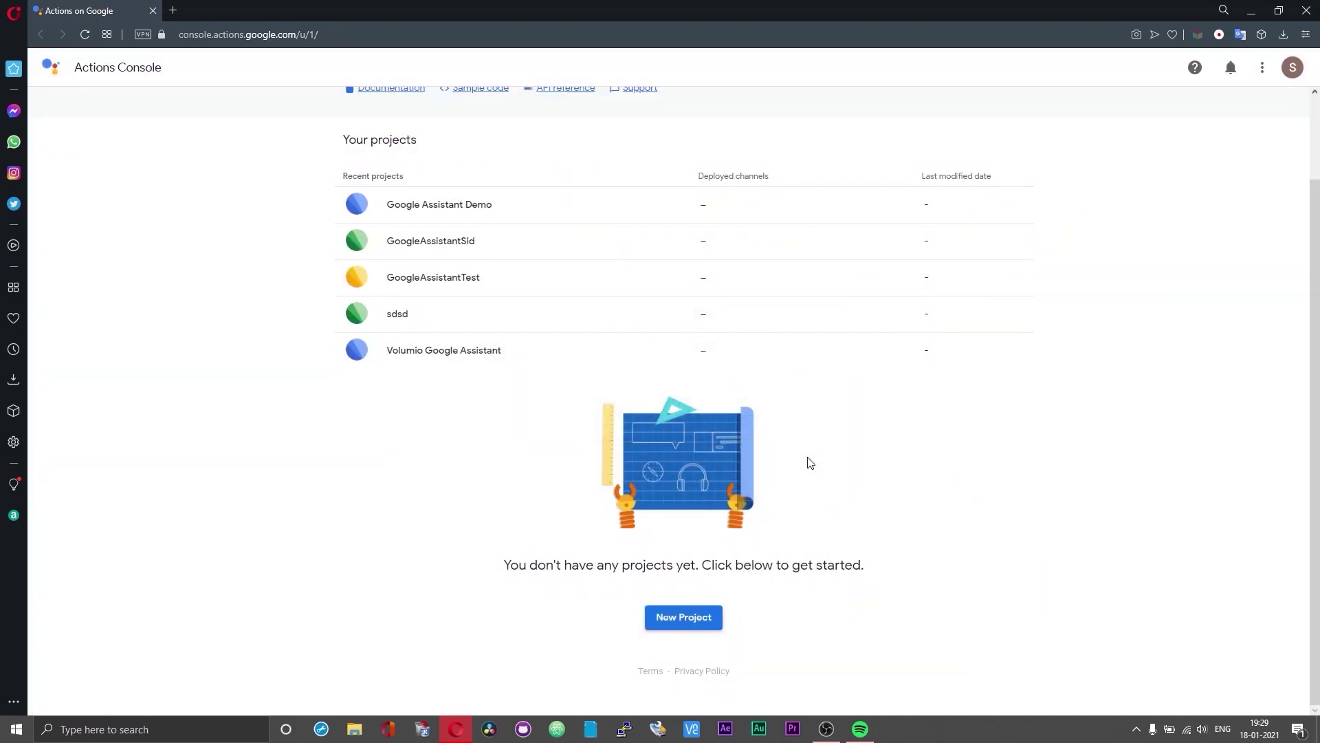
Skip choosing an Action category and open device registration for the AssistantOnPi project.
scroll(810, 463, "down", 1)
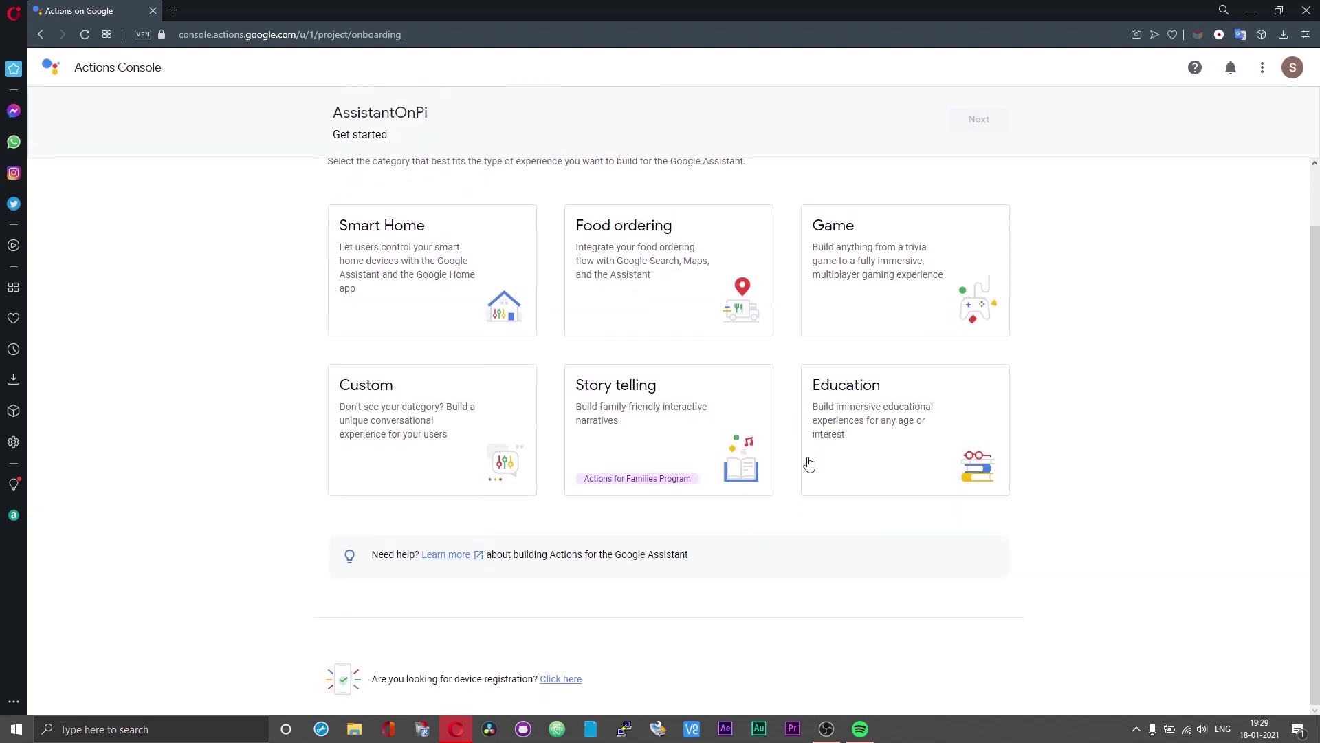
scroll(810, 463, "up", 1)
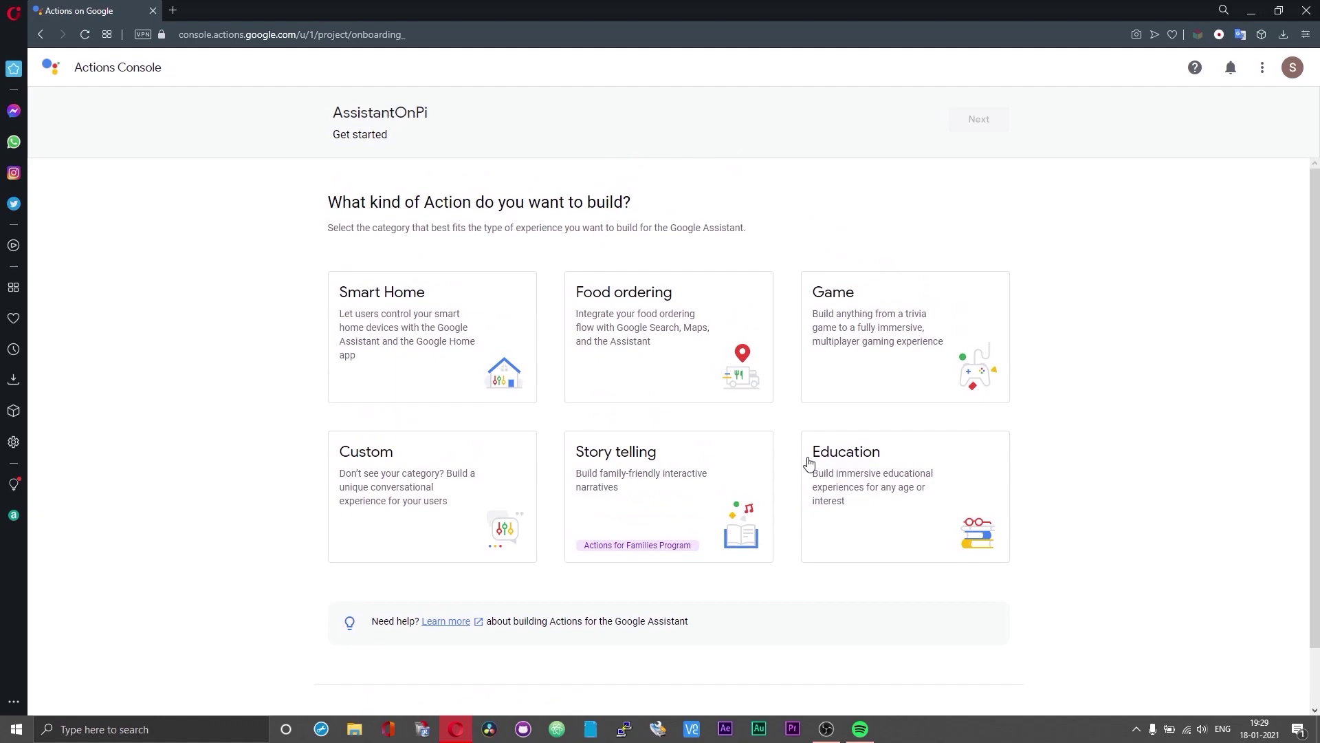
scroll(810, 463, "down", 1)
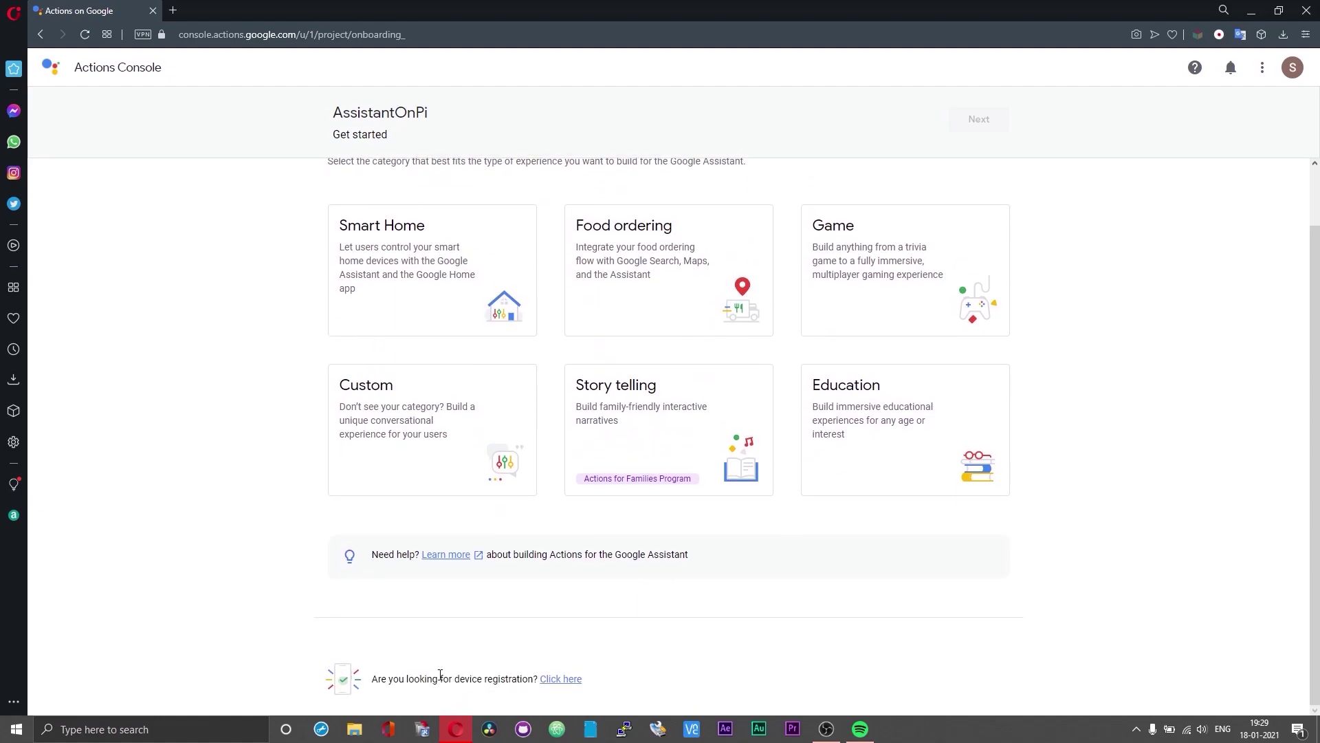
scroll(396, 681, "up", 1)
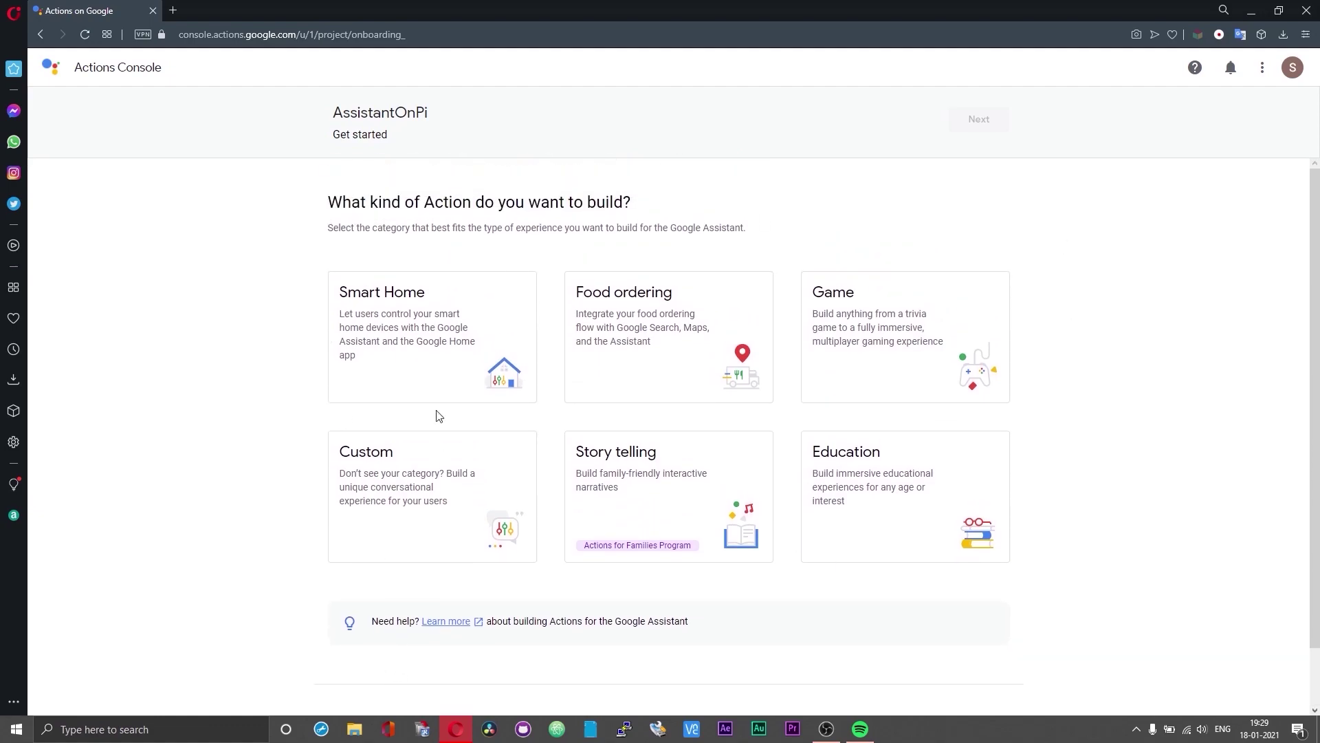
scroll(985, 347, "down", 1)
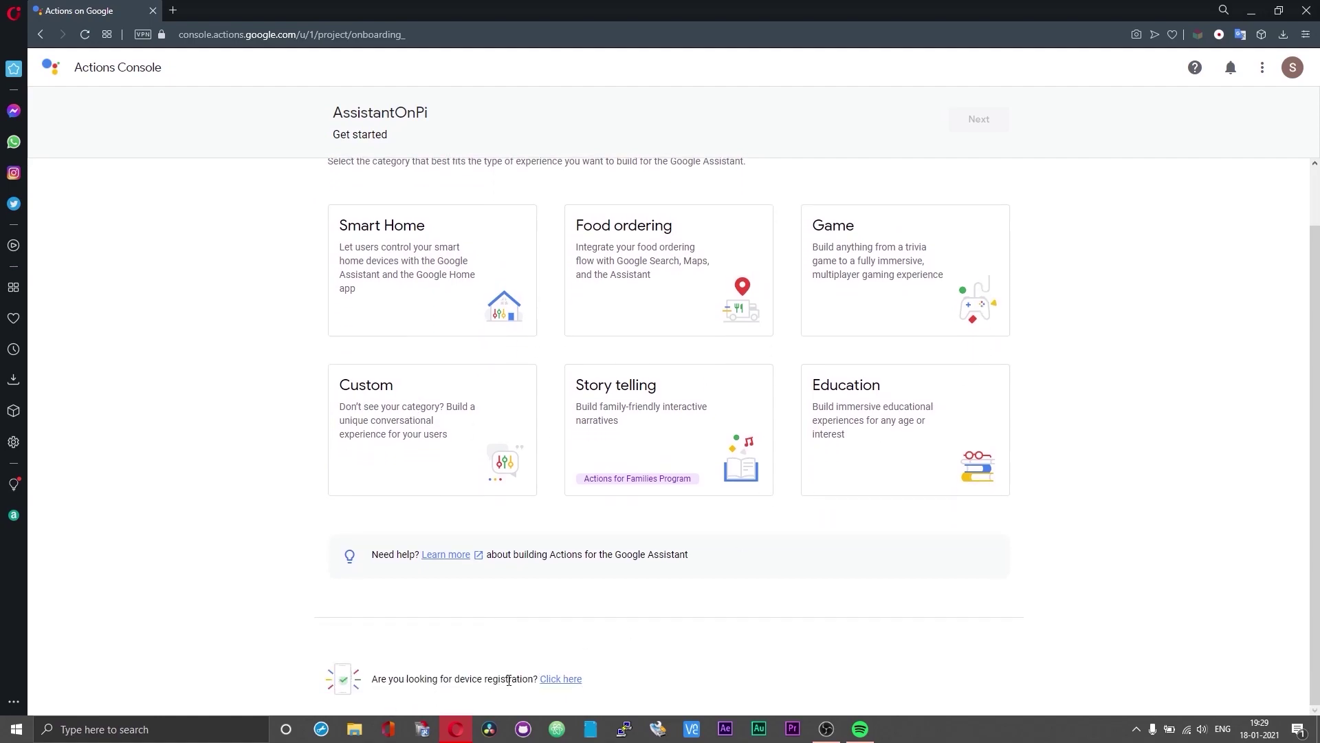
left_click(556, 681)
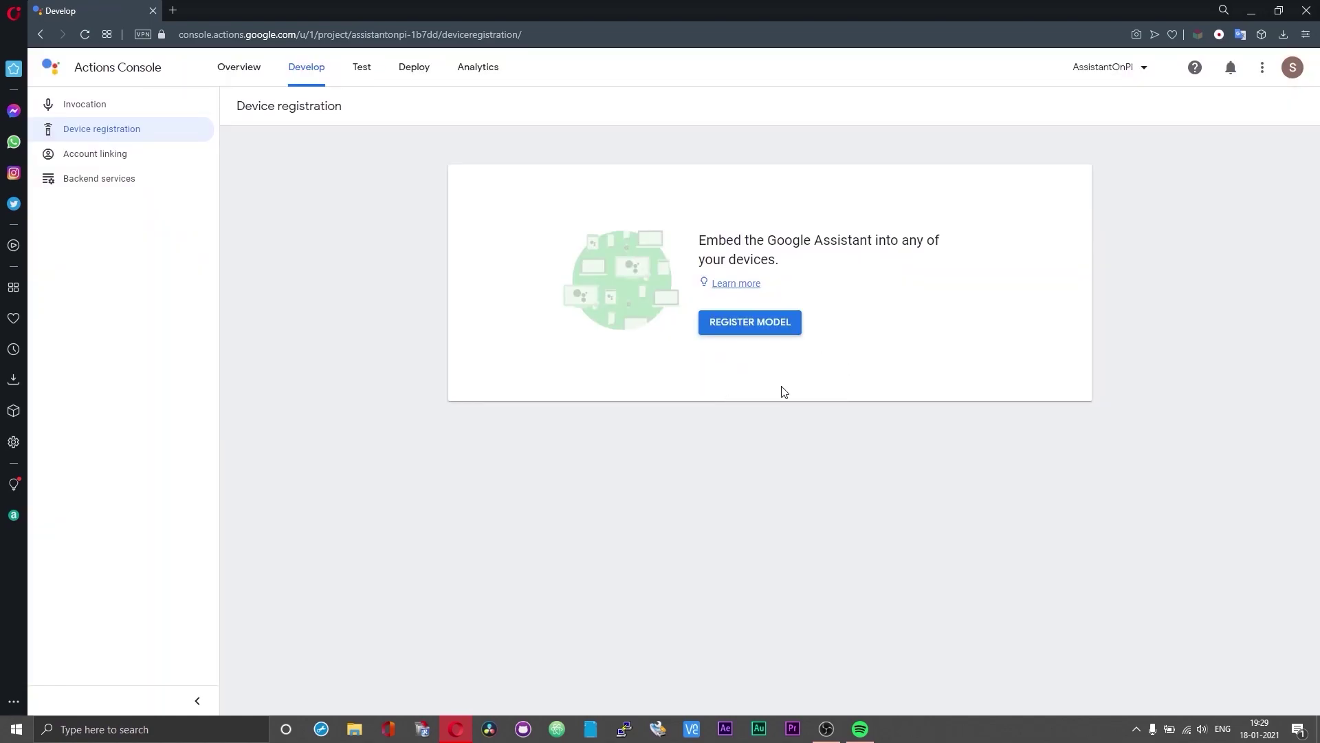
Start registering a device model with the product name RaspberryPiAssistant and enter the manufacturer's name.
left_click(781, 326)
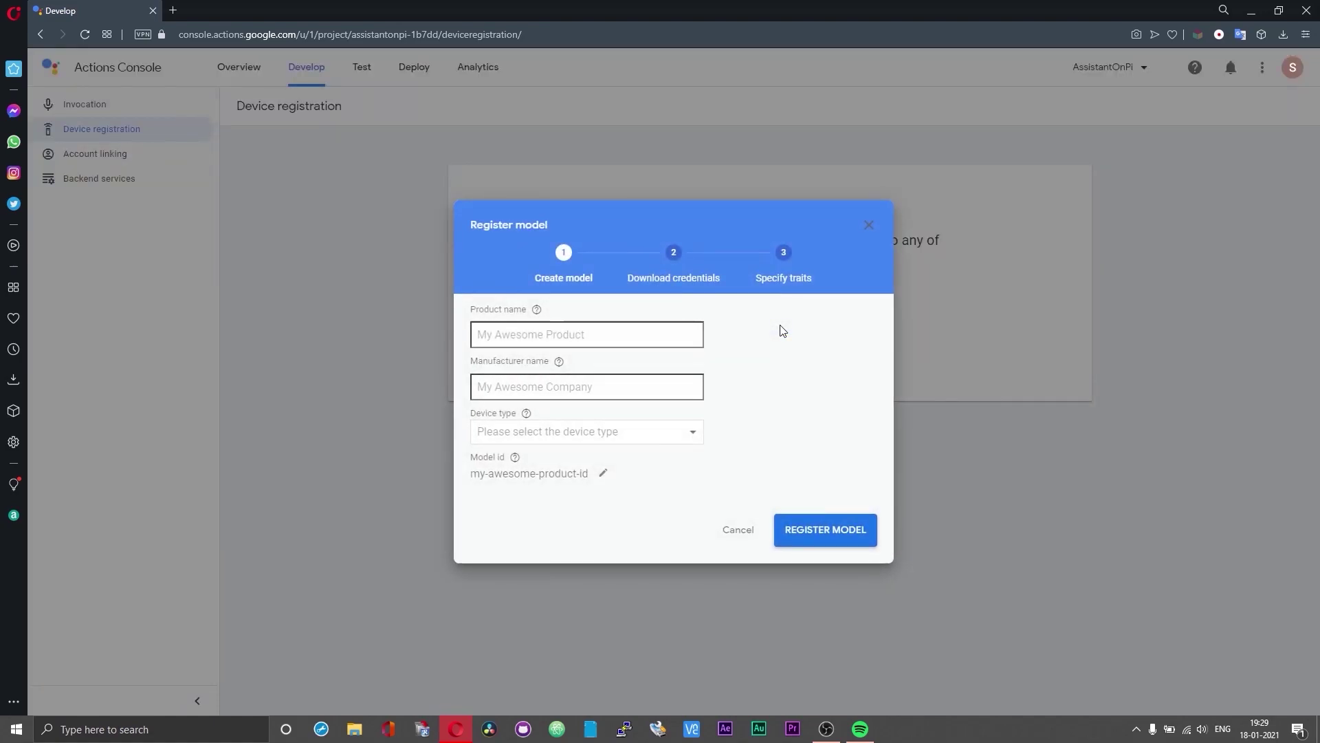
left_click(613, 336)
type("Raspberry")
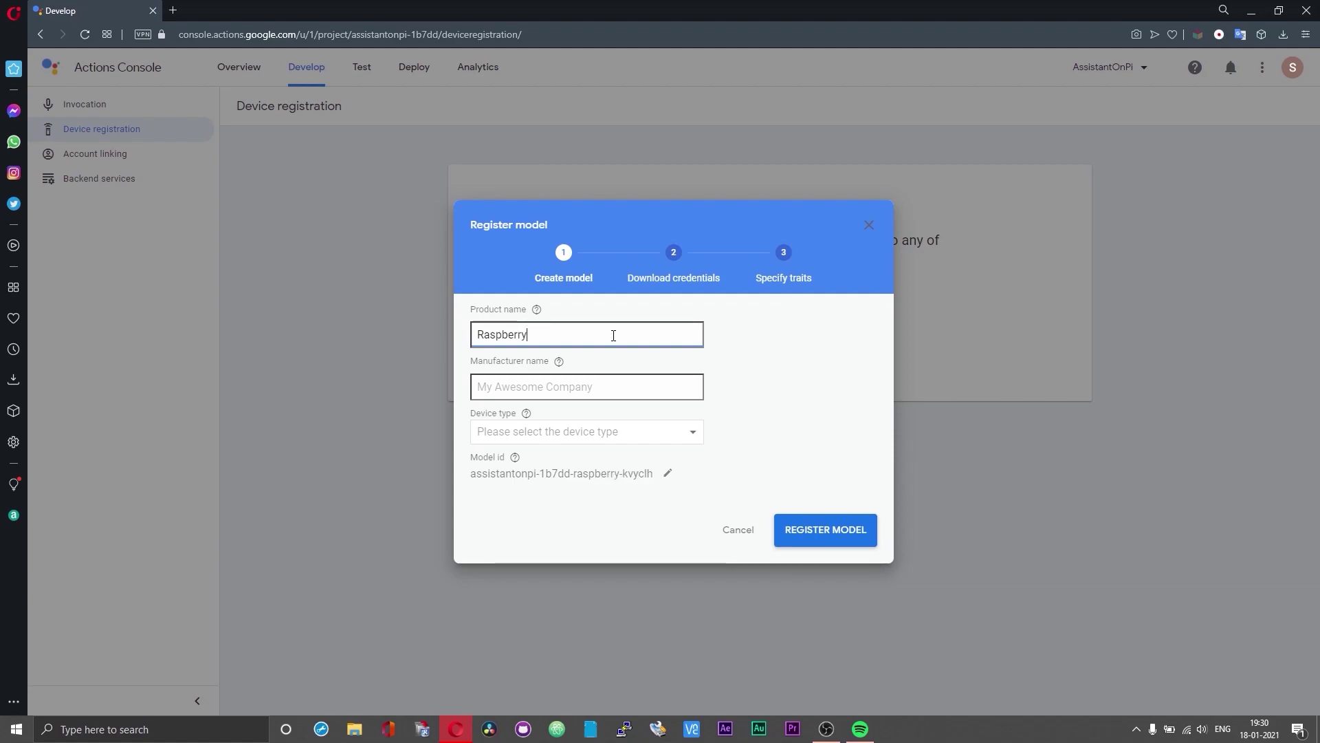
type("PiAssistant")
left_click(609, 384)
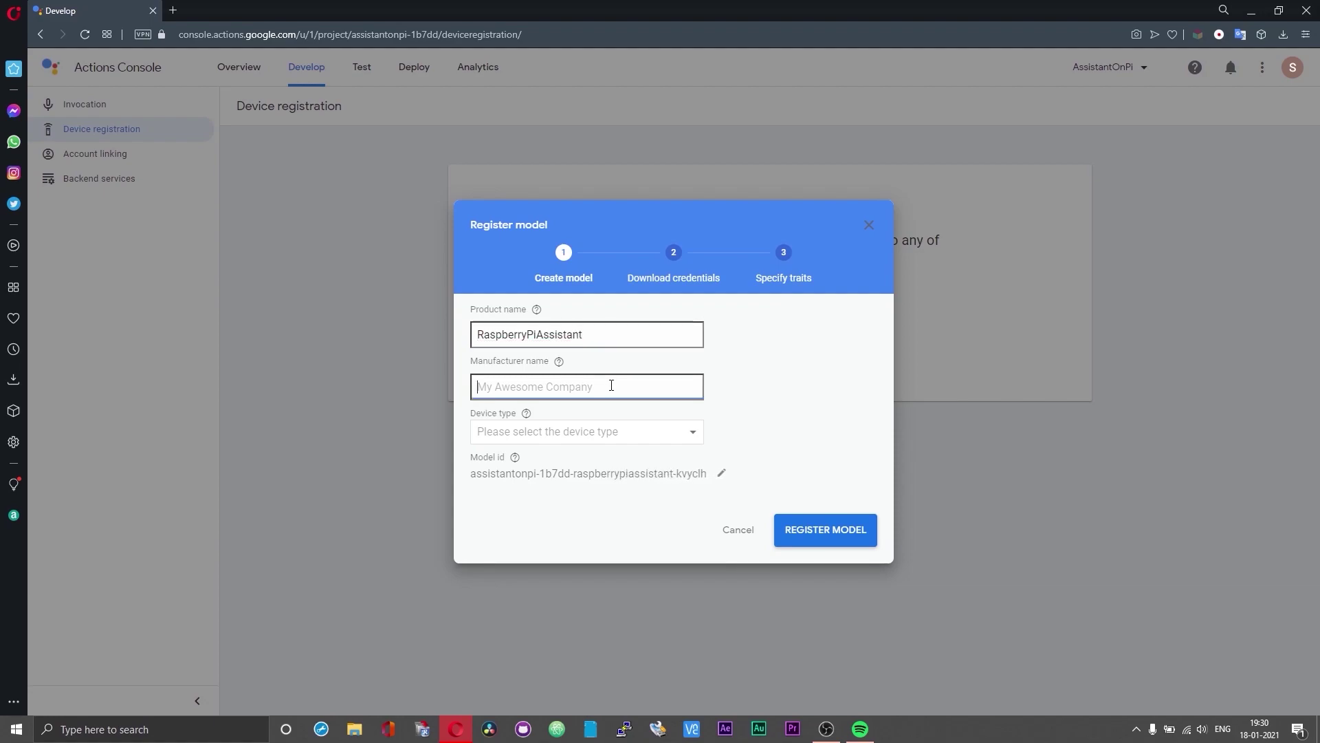
type("Sid")
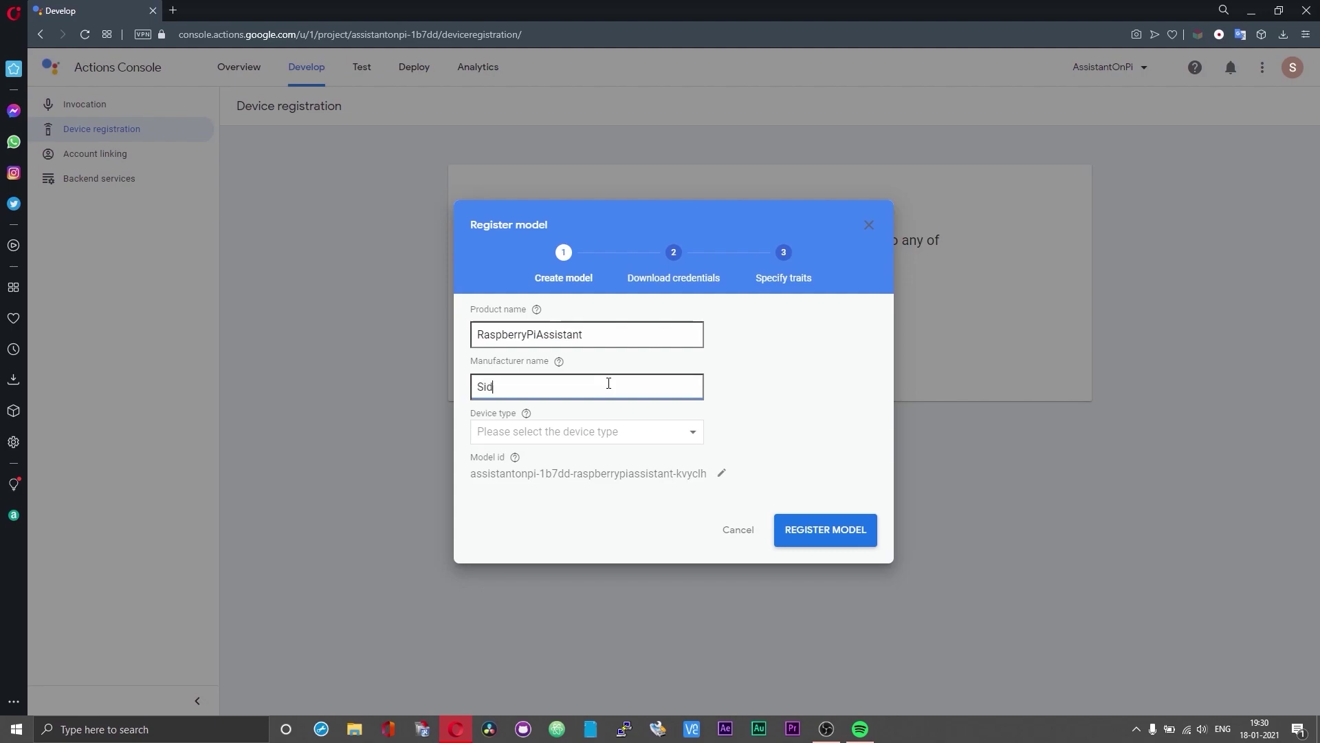
Set the device type to Speaker and register the model.
left_click(617, 435)
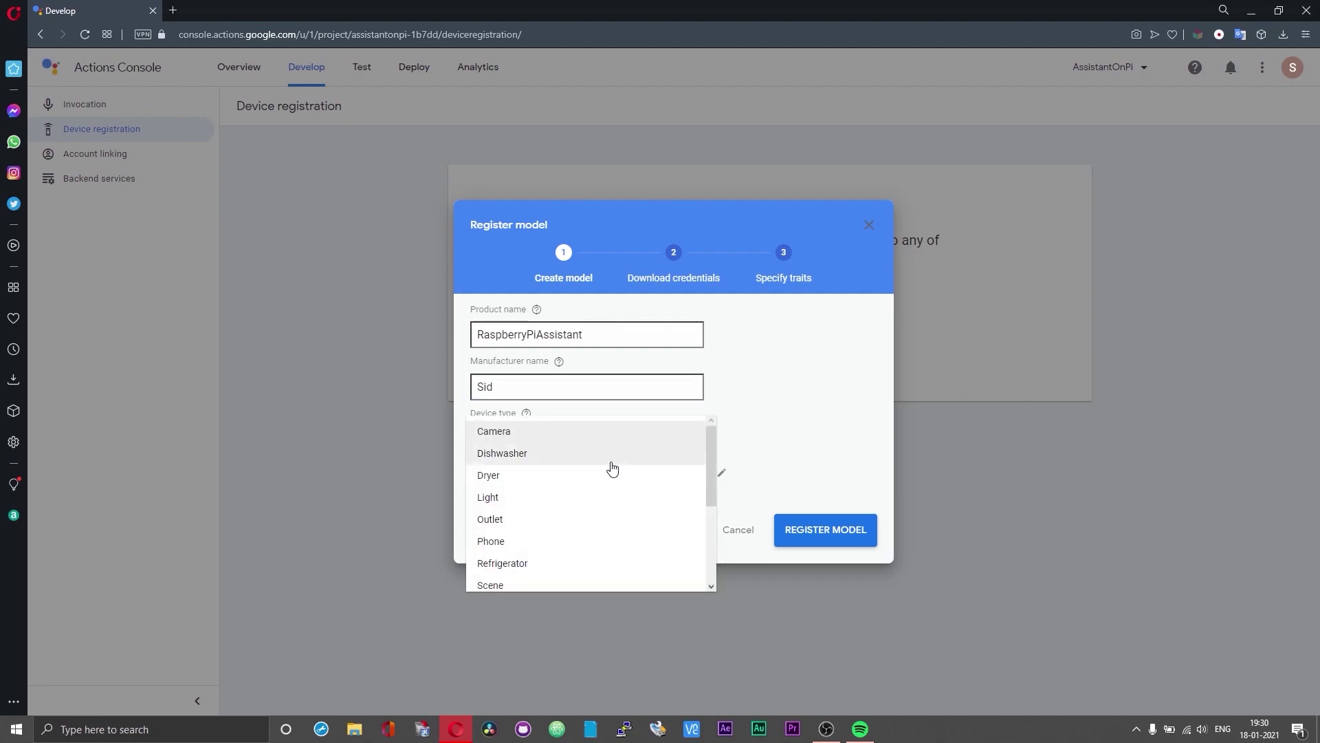
scroll(610, 466, "down", 5)
left_click(612, 465)
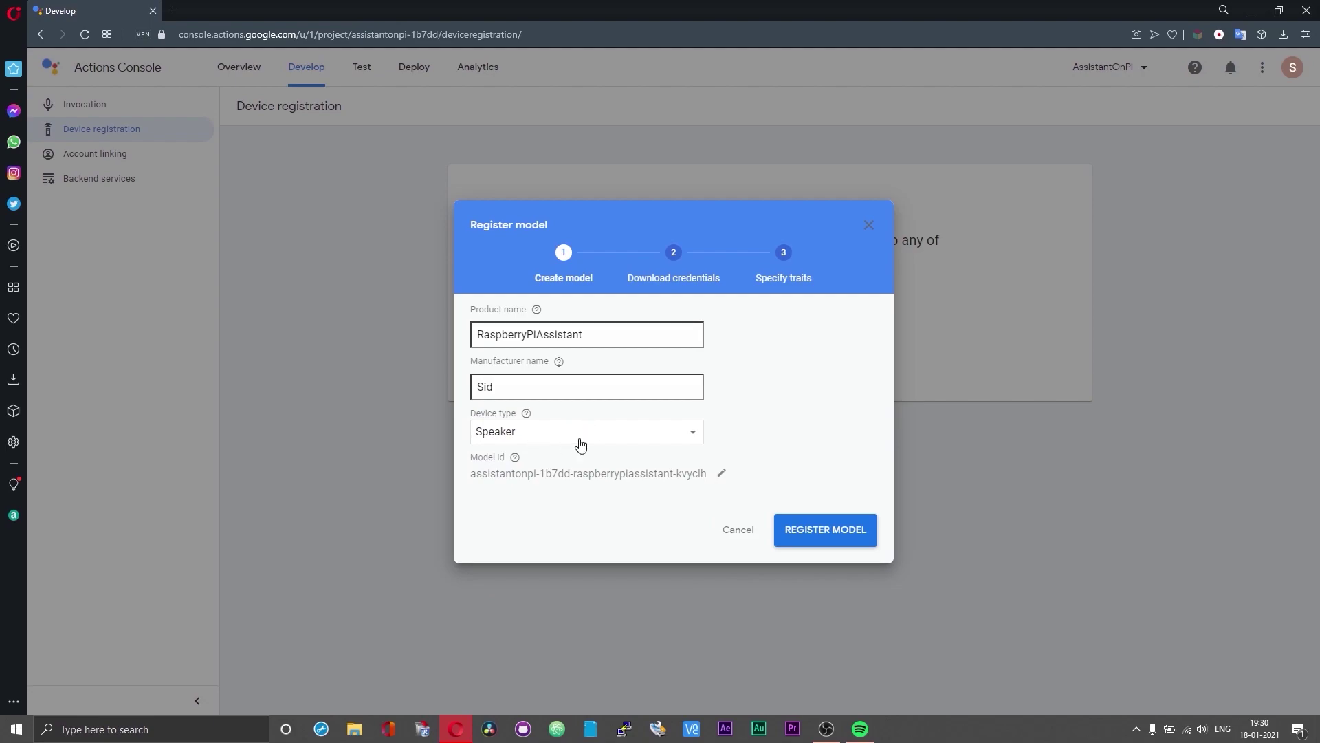
left_click(807, 527)
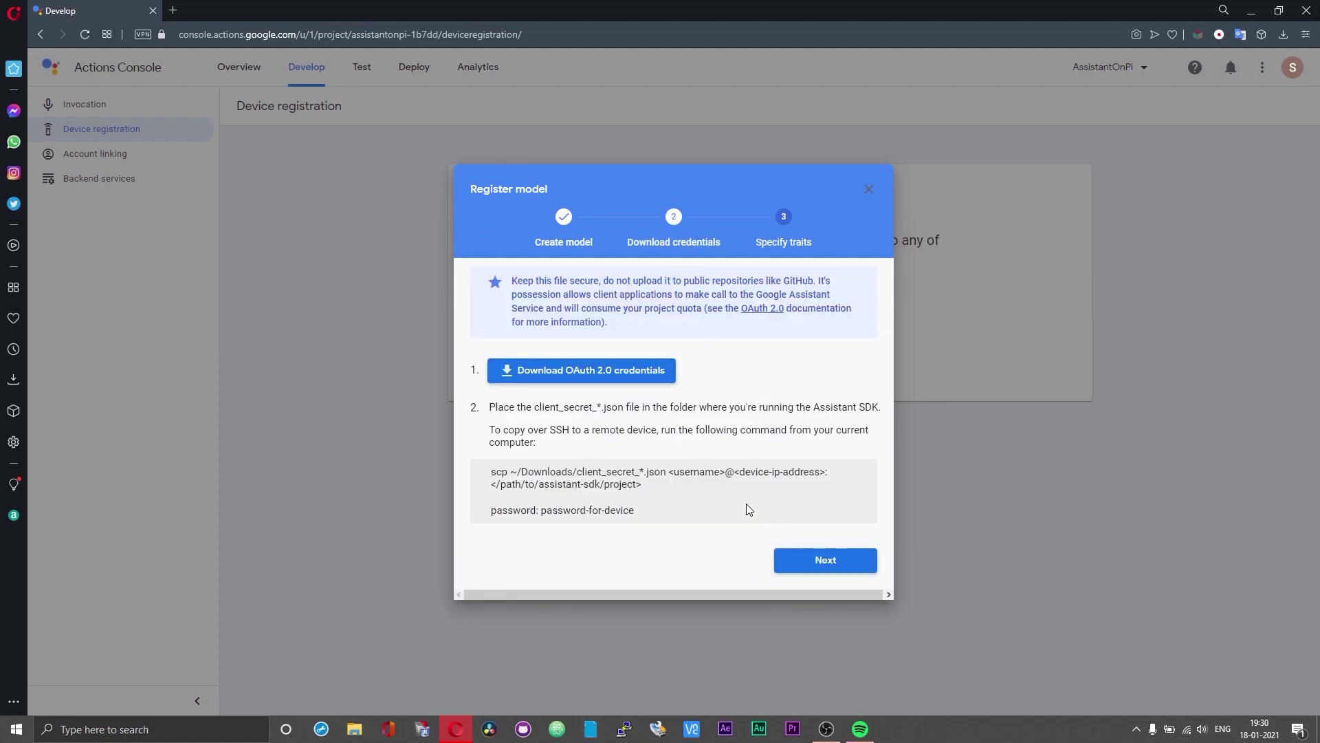
Download the OAuth 2.0 credentials file into the Assistant Credentials folder on the DATA (D:) drive.
left_click(639, 375)
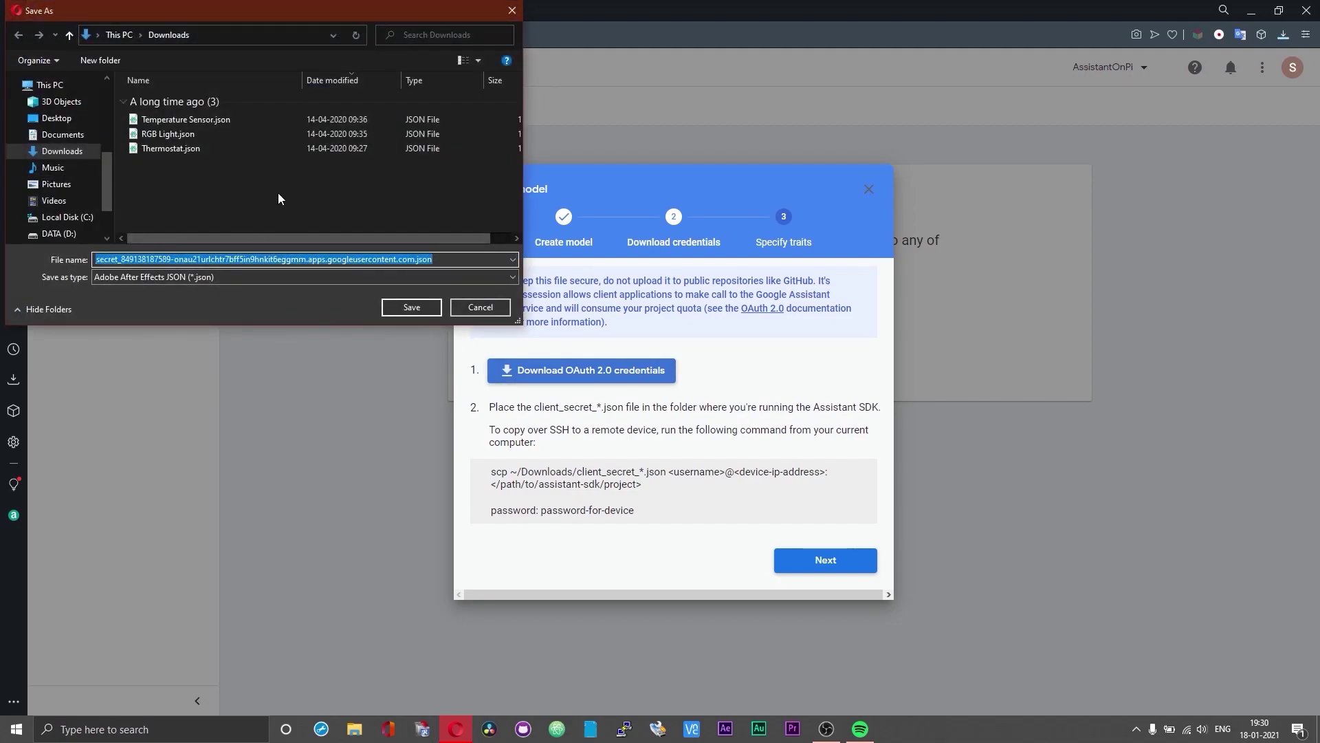
left_click(81, 217)
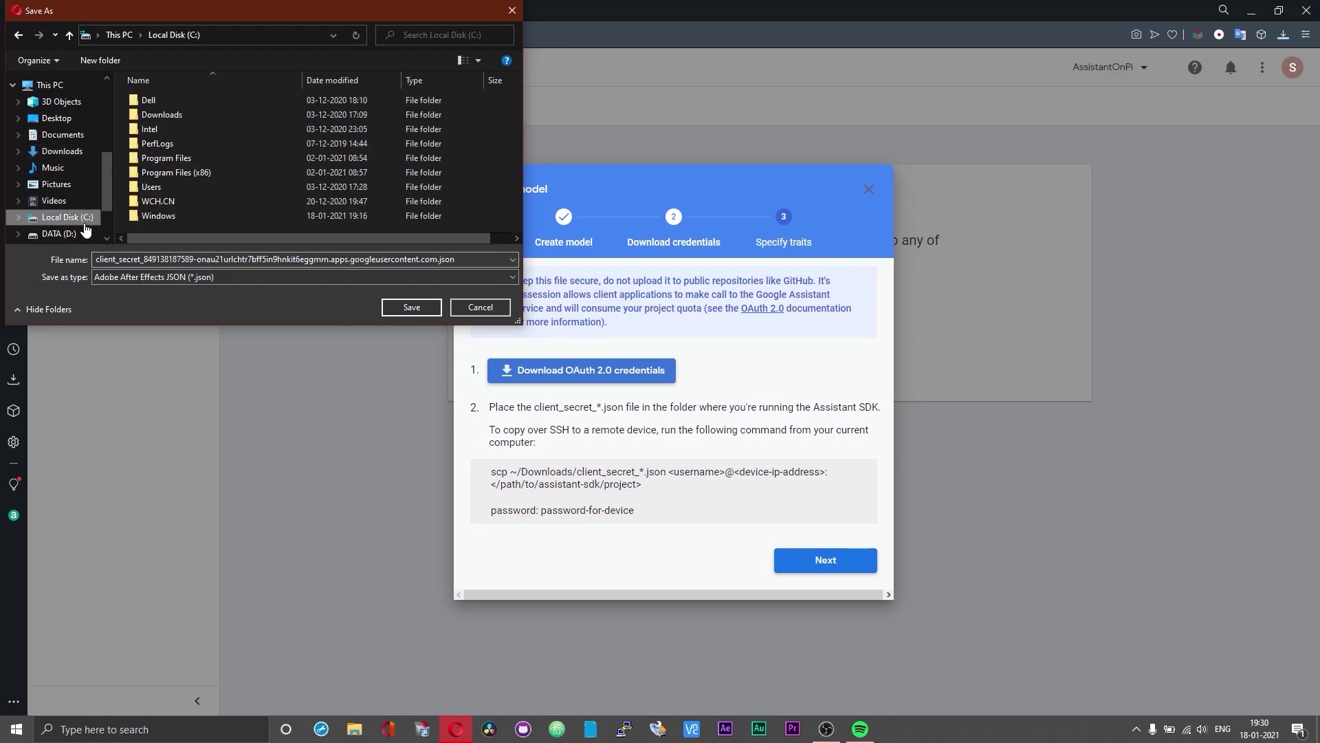
left_click(83, 235)
double_click(178, 101)
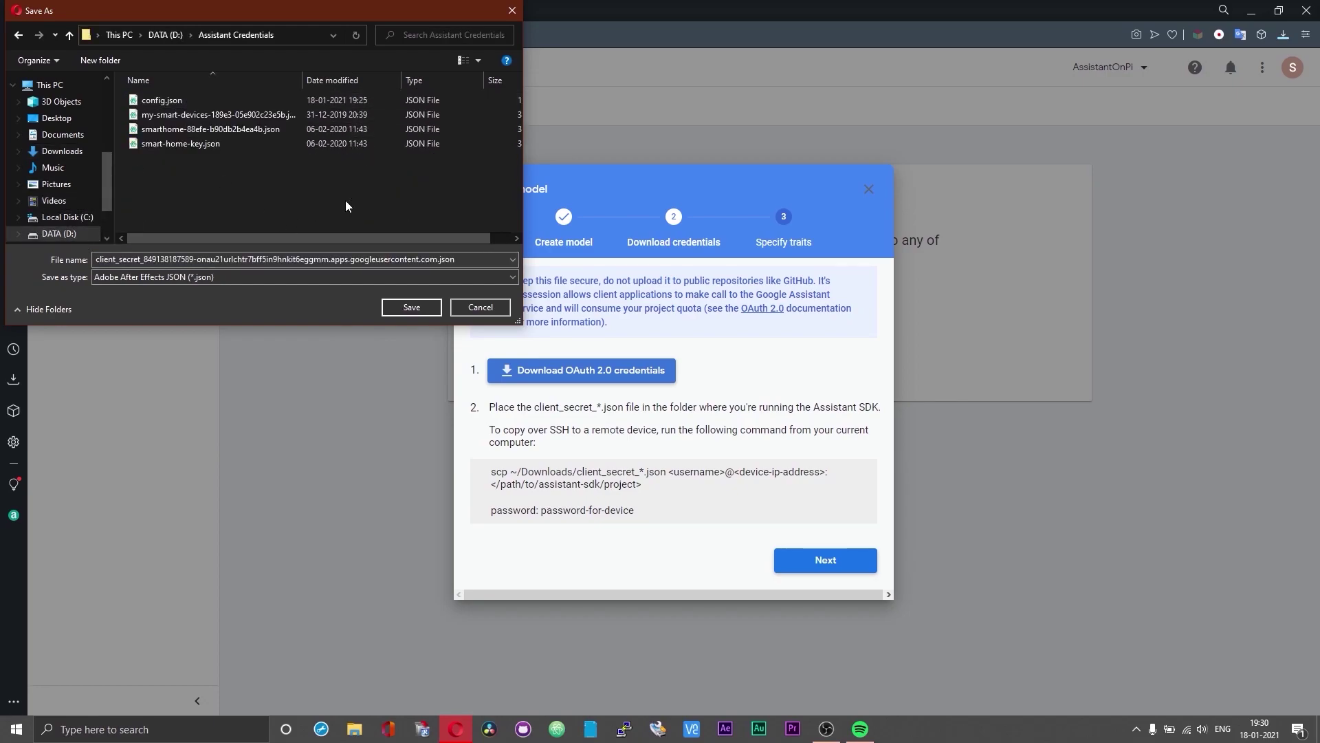
left_click(410, 307)
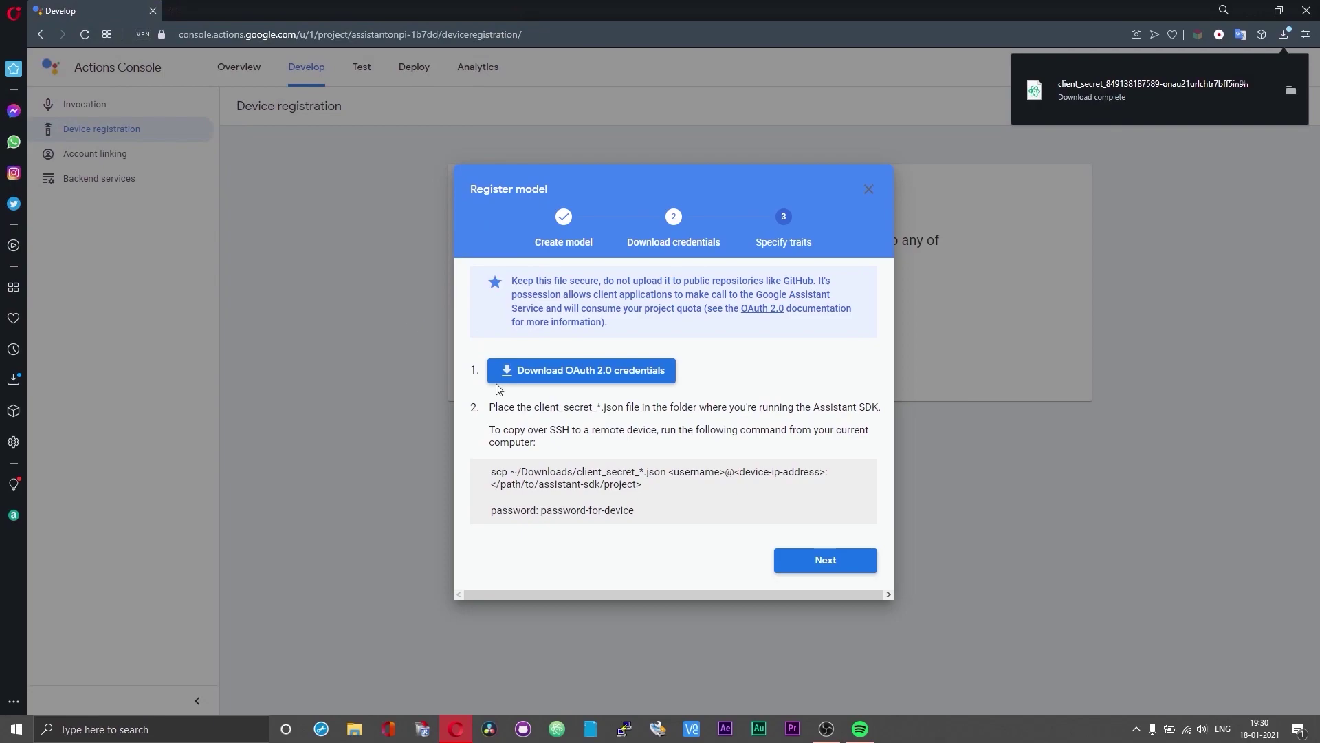
Select all 7 traits for the device model and save them.
left_click(801, 564)
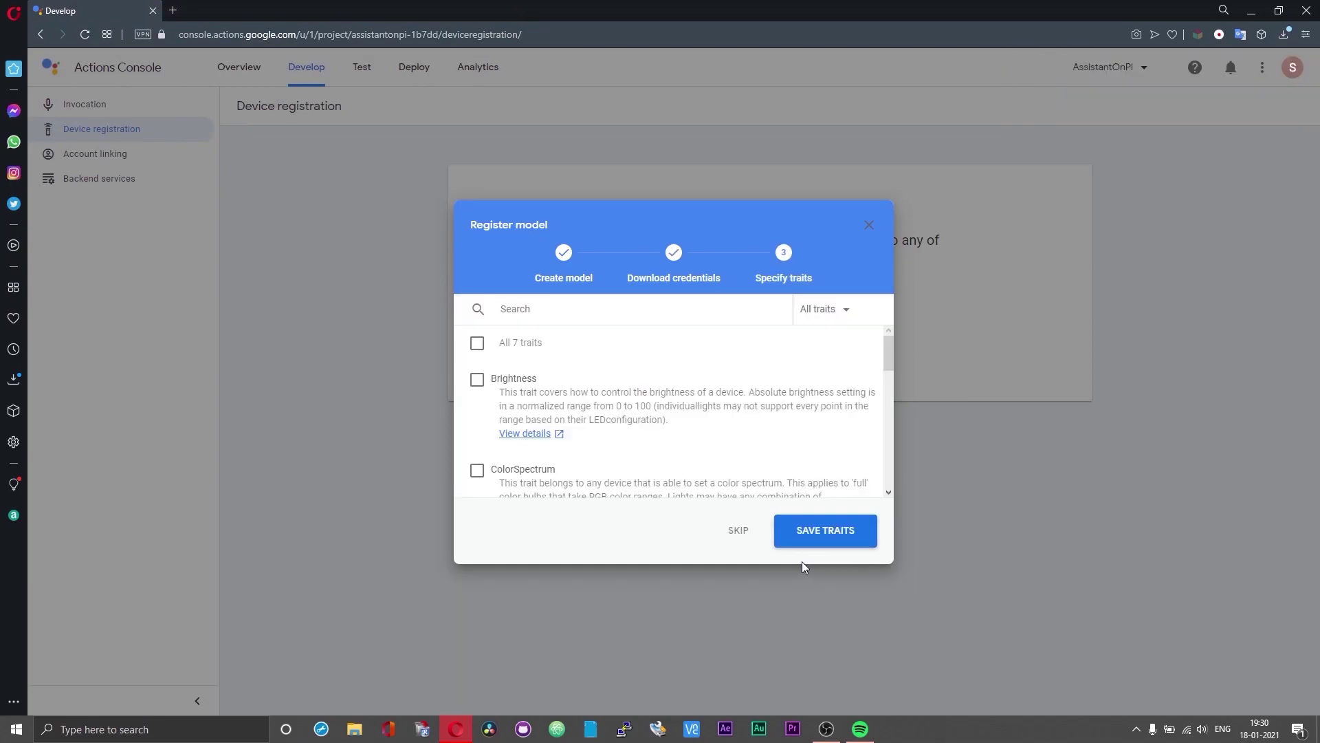
left_click(514, 344)
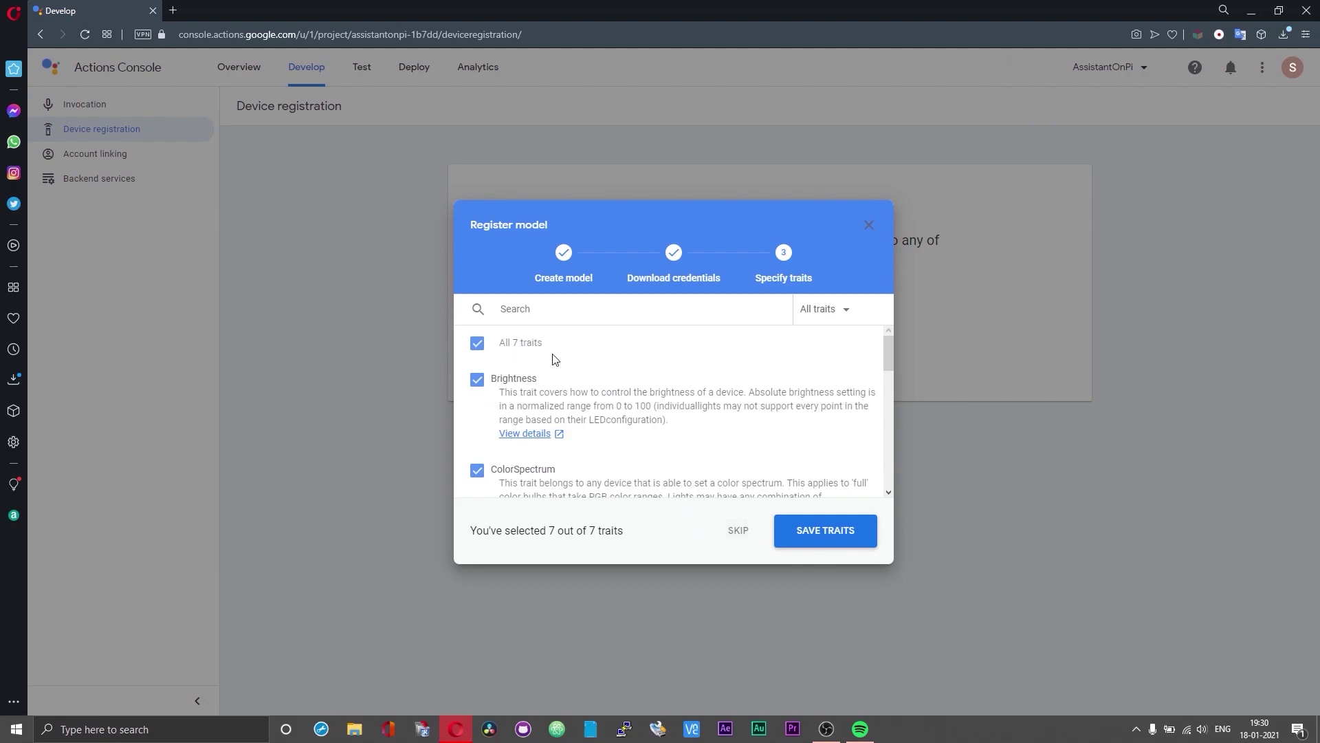
left_click(796, 536)
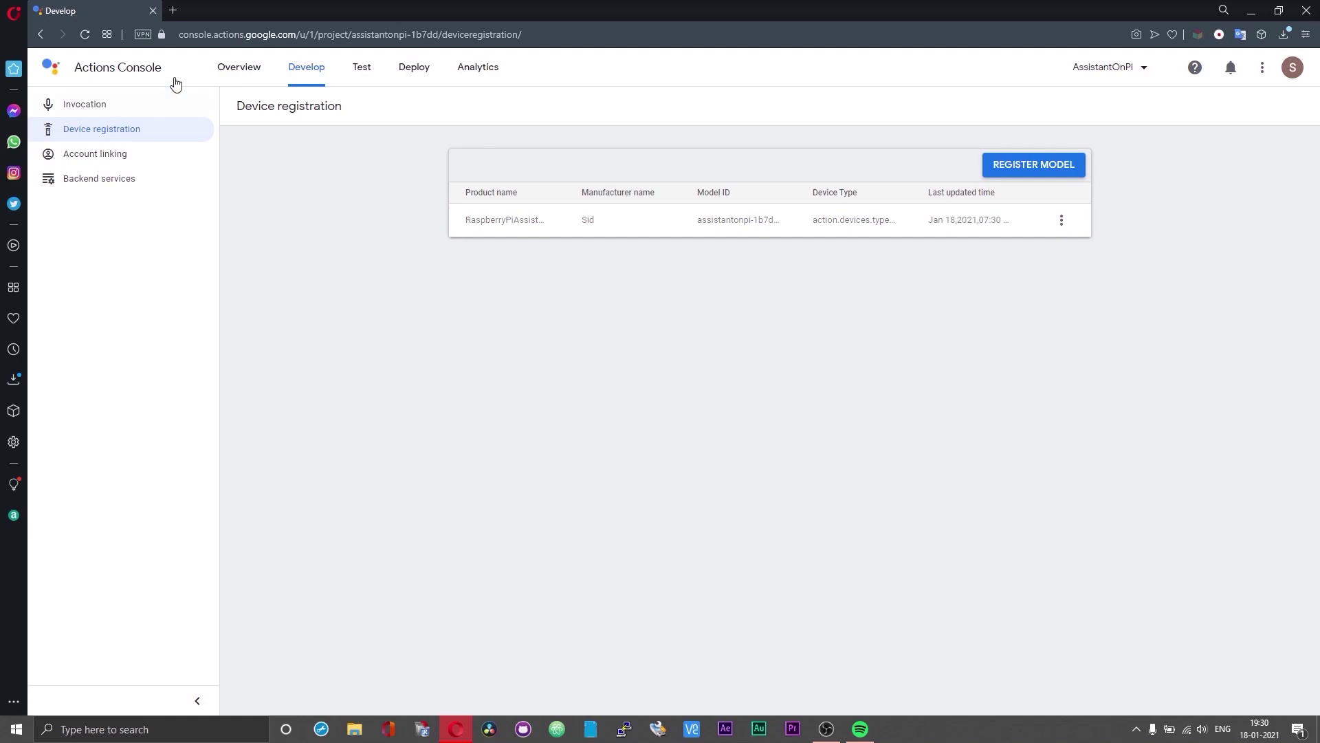
left_click(132, 163)
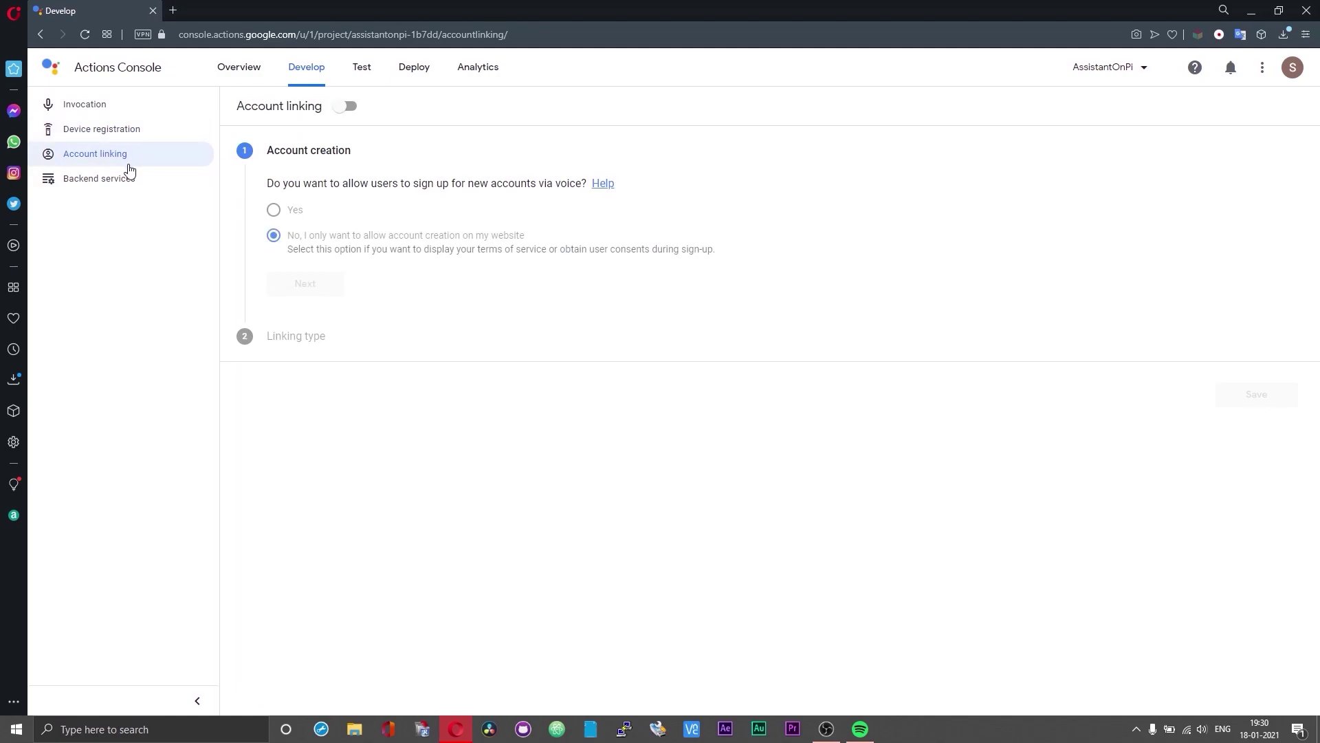
left_click(118, 140)
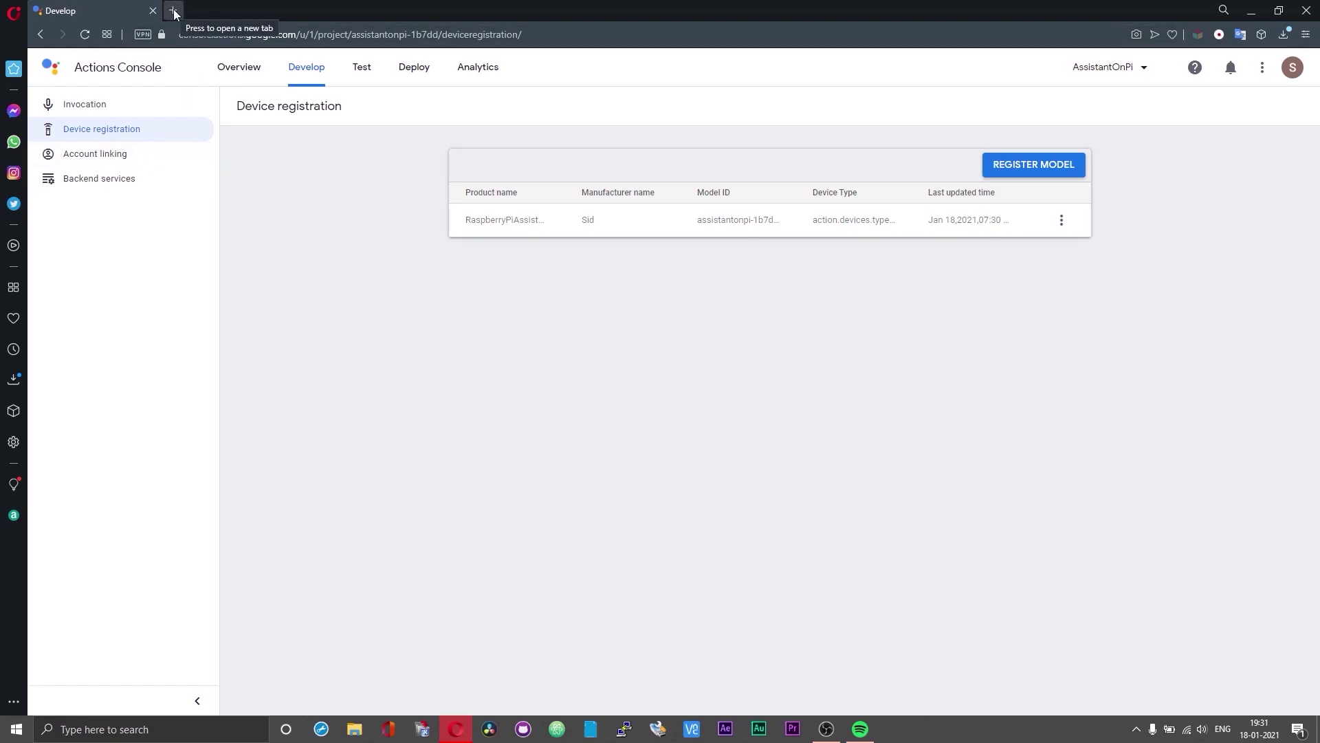
Open the Google APIs console in a new browser tab and switch to the AssistantOnPi project.
left_click(174, 11)
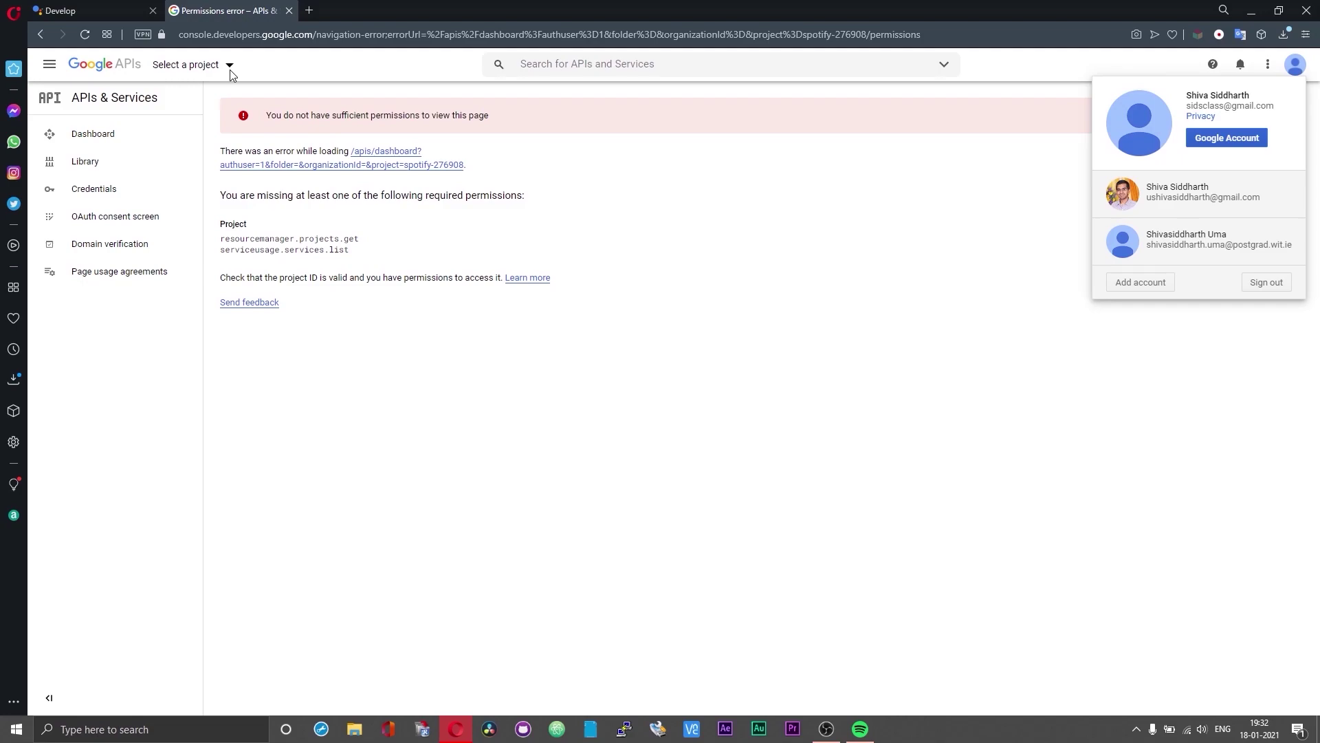
left_click(231, 70)
left_click(230, 70)
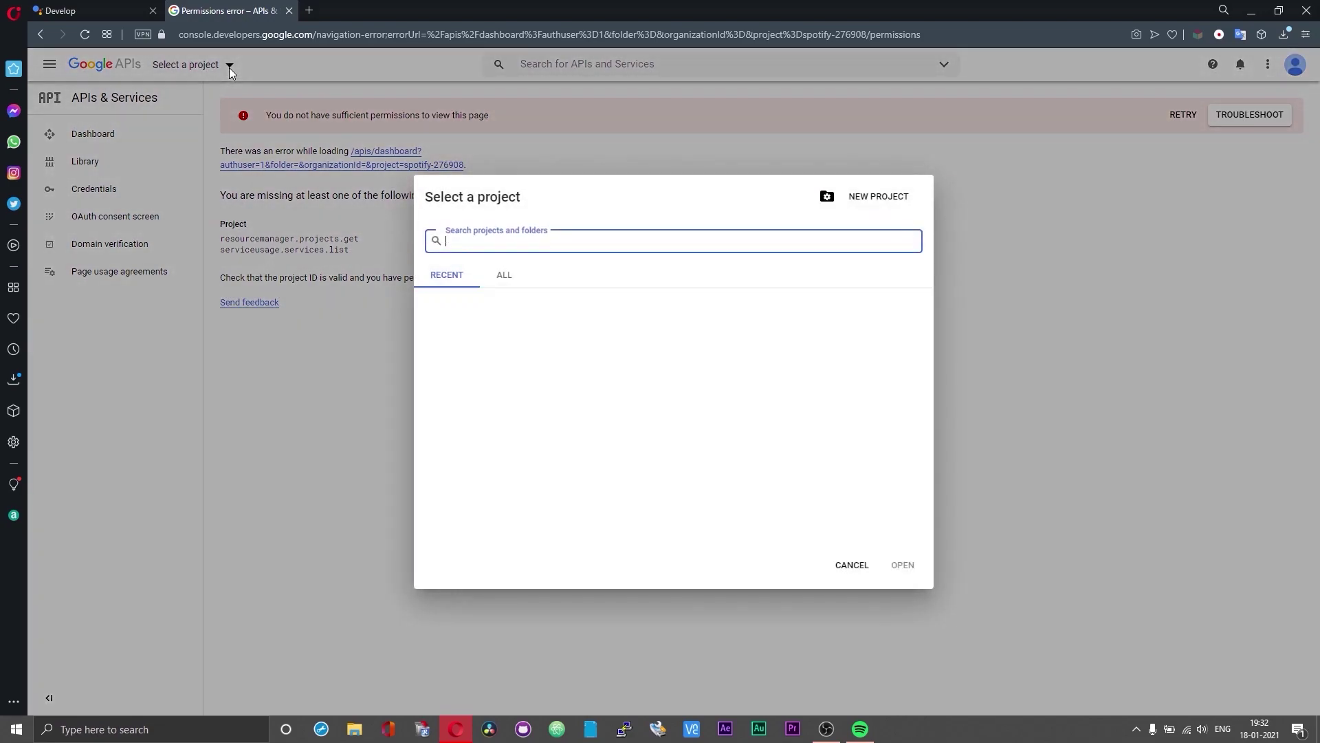
left_click(504, 275)
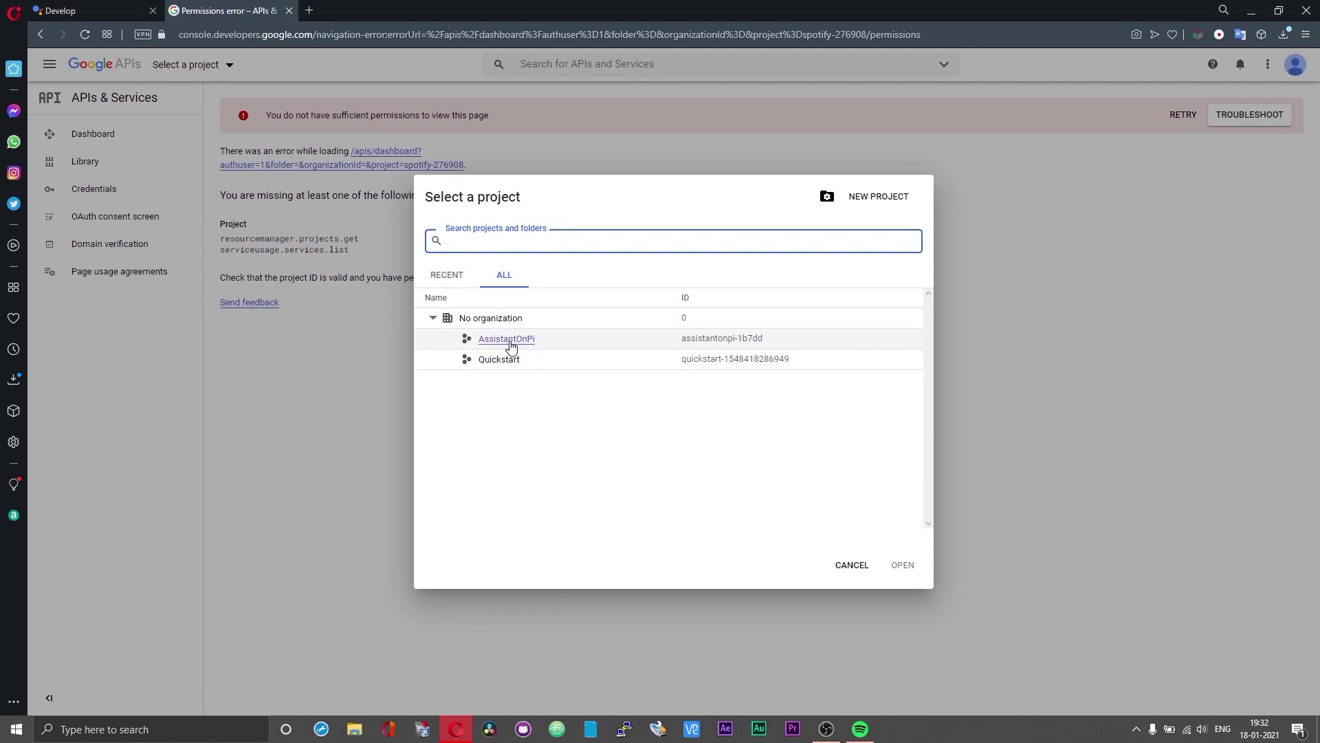
left_click(508, 339)
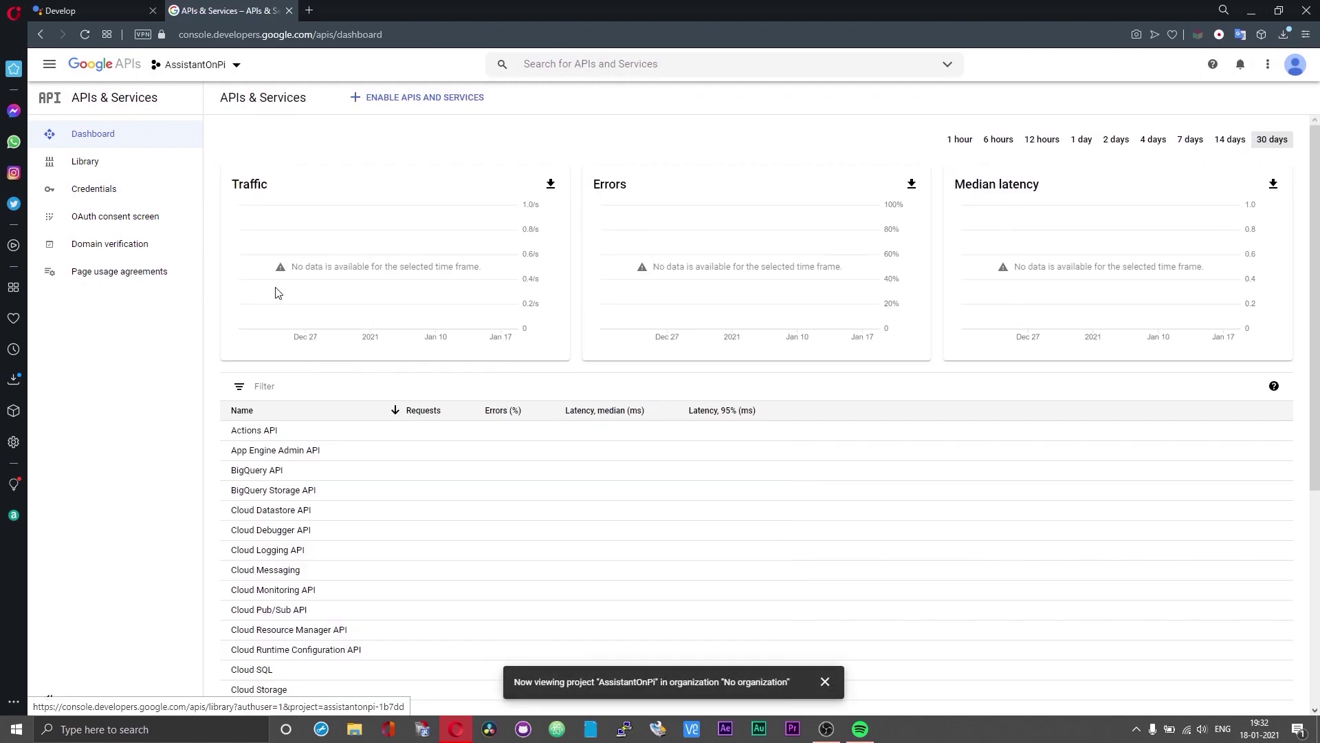
Find the Google Assistant API in the API Library by searching for "assis" and enable it for the project.
left_click(103, 172)
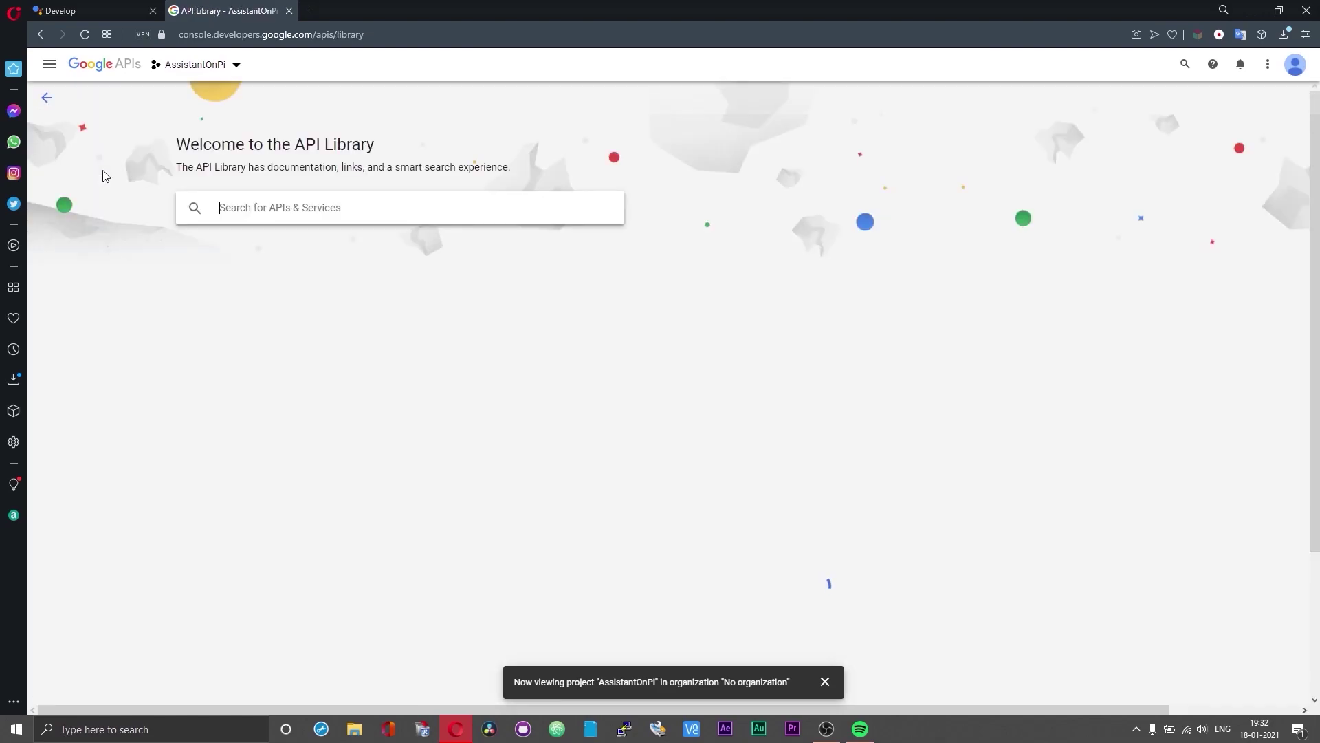
left_click(318, 205)
type("assis")
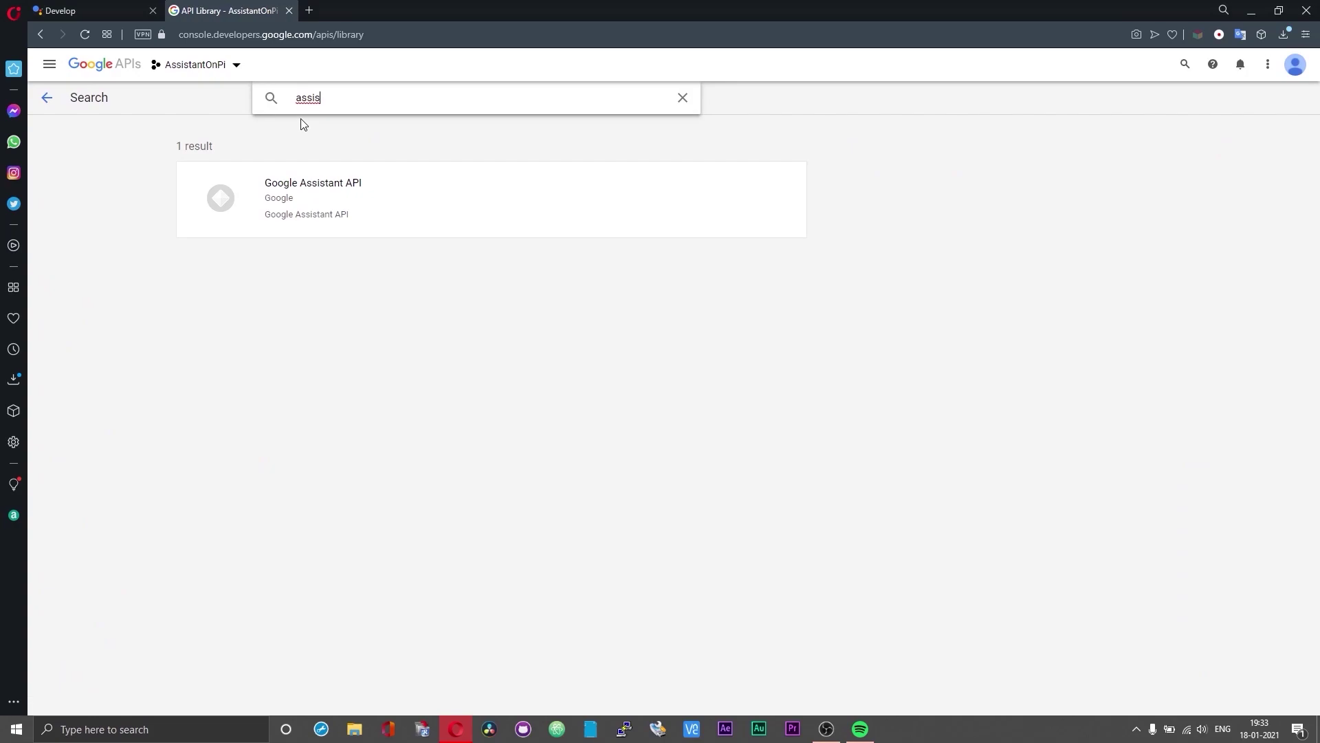
left_click(313, 195)
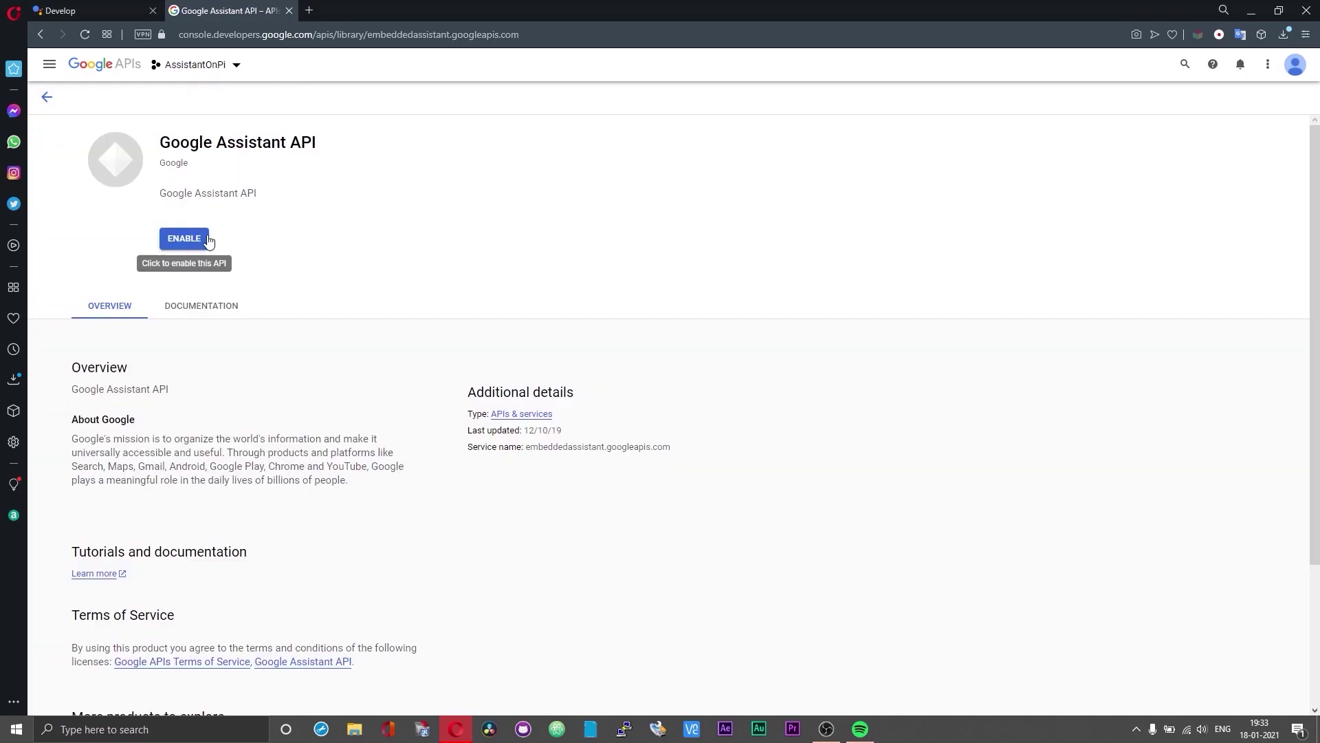
left_click(207, 238)
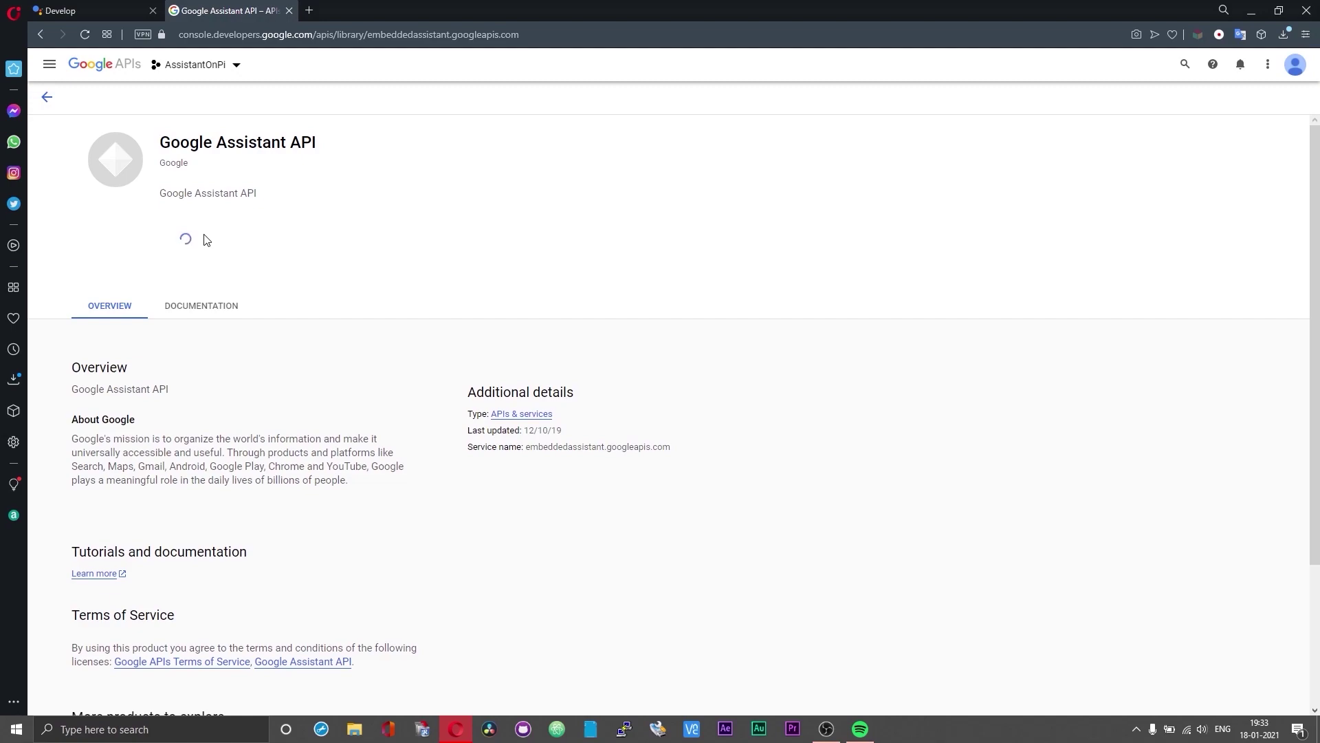
Go to the project's OAuth consent screen setup and create it with the External user type.
left_click(55, 72)
mouse_move(104, 122)
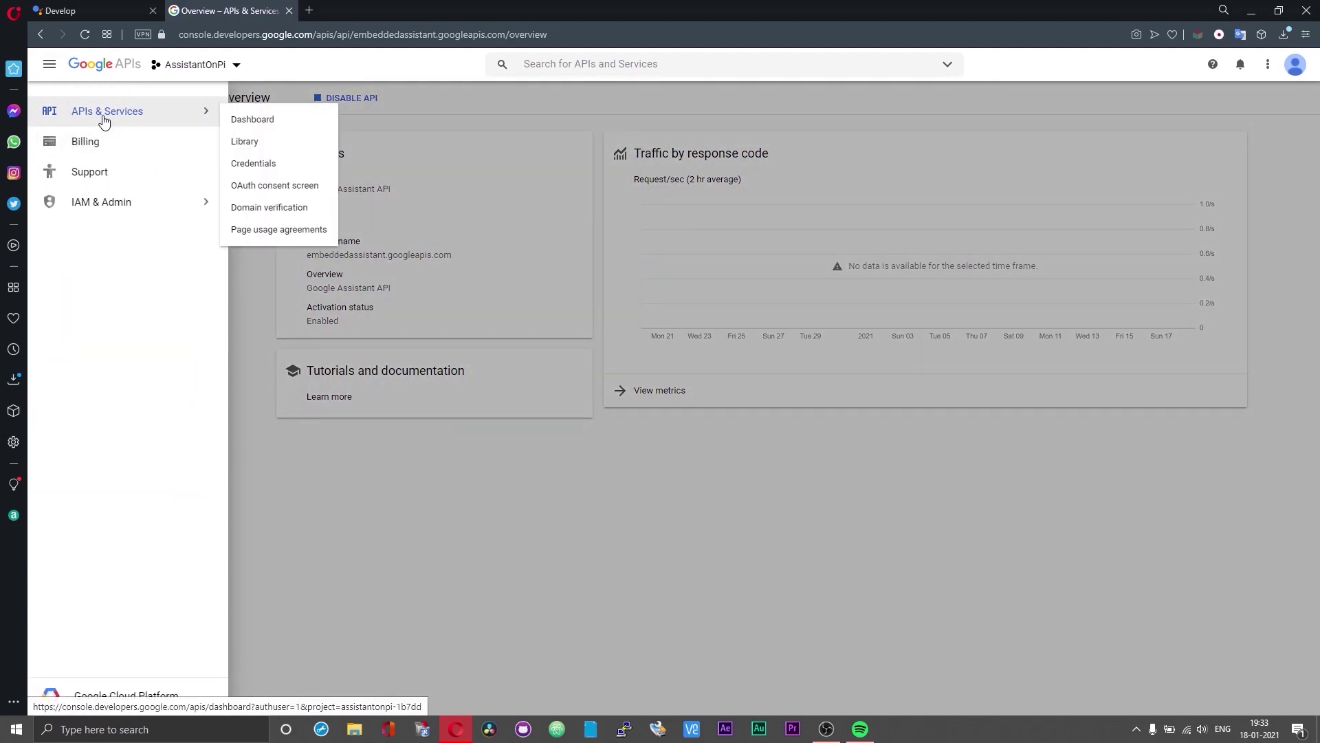
left_click(254, 168)
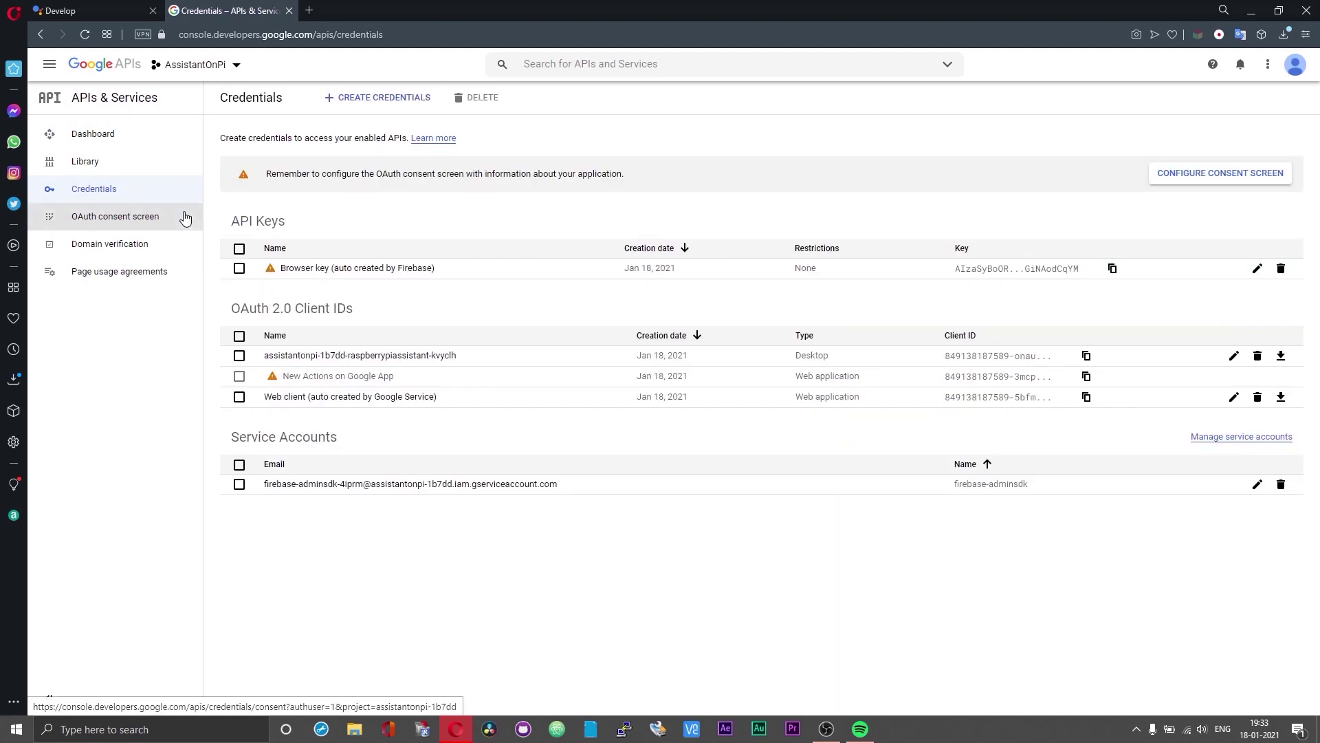
left_click(132, 220)
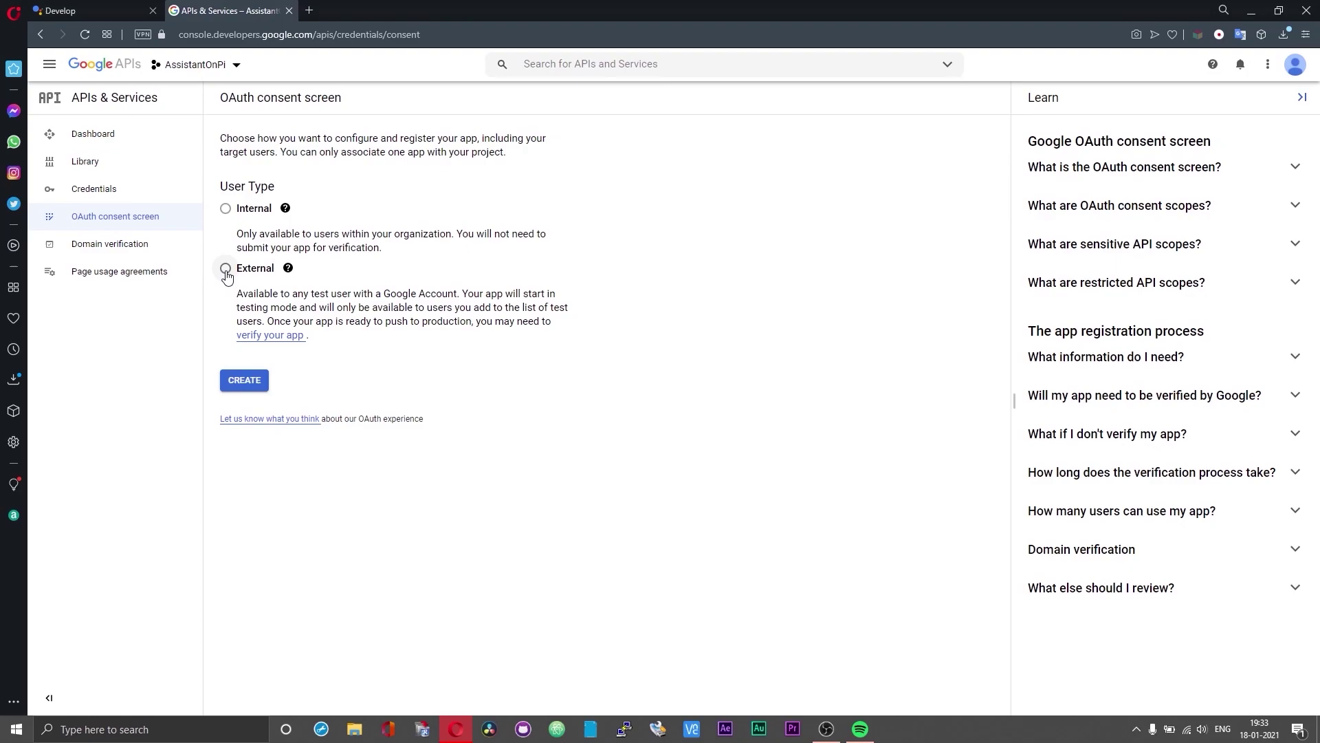
left_click(226, 269)
left_click(245, 382)
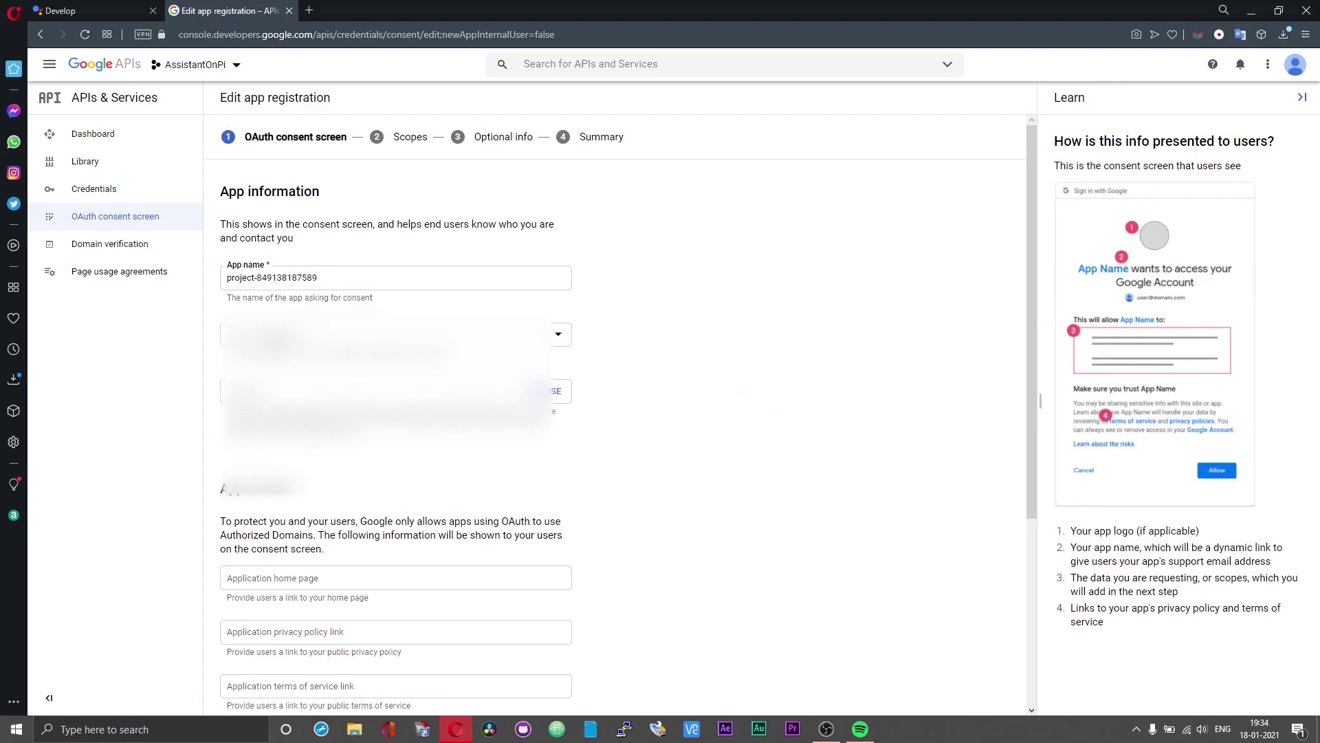
Select the user support email, enter the developer contact email address, and save the app information.
left_click(309, 334)
left_click(289, 364)
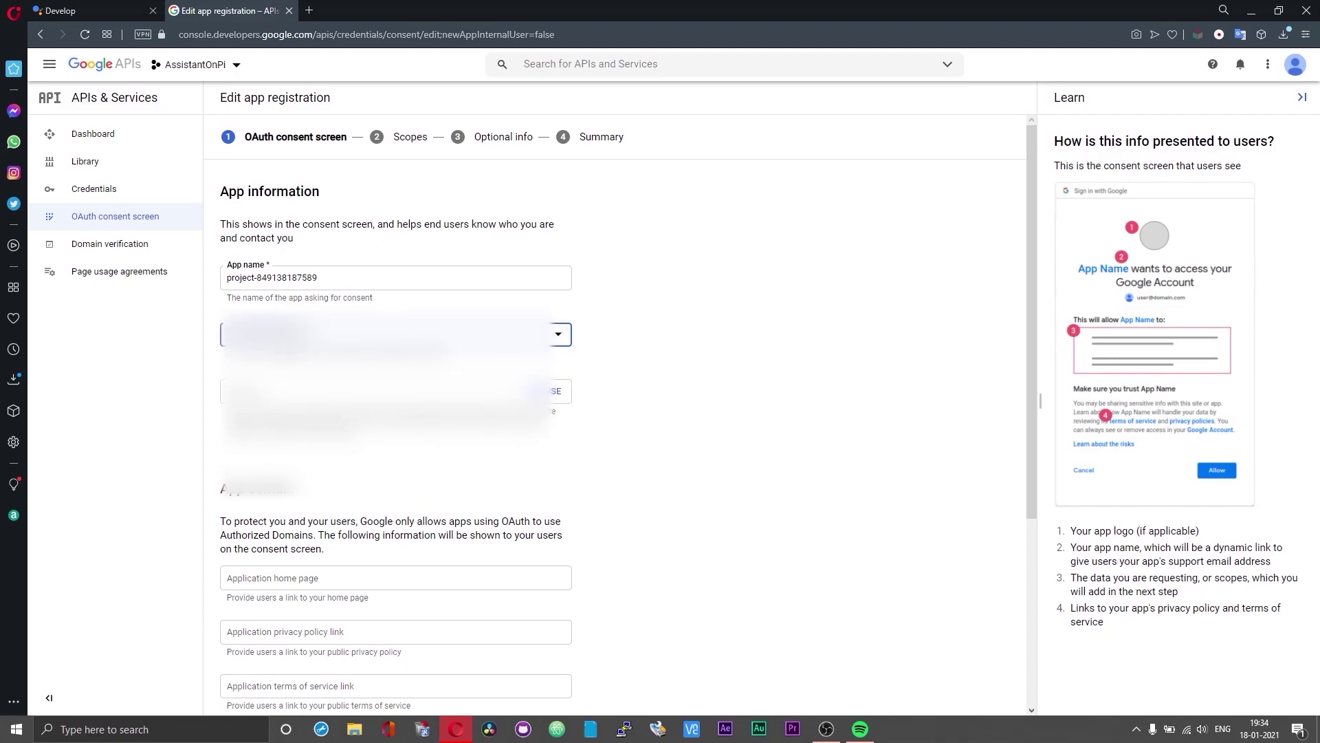
scroll(286, 356, "down", 2)
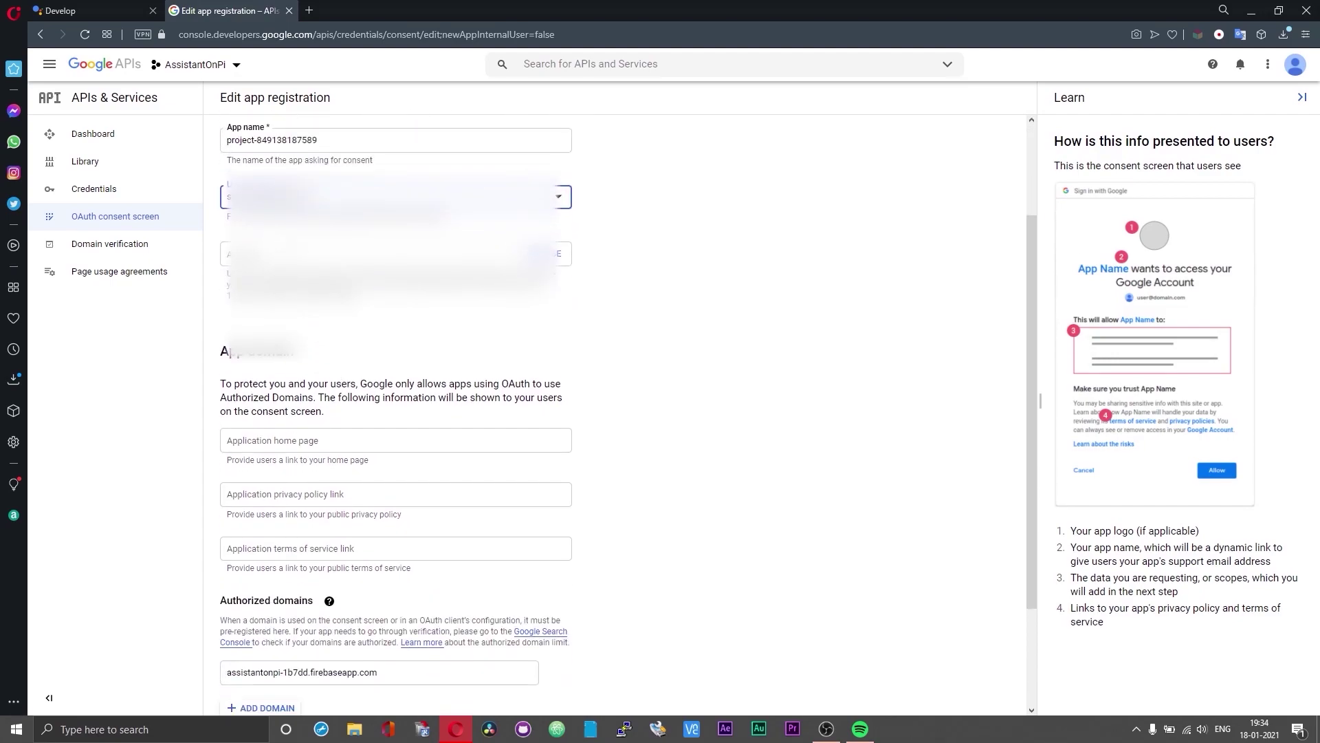
scroll(289, 253, "down", 2)
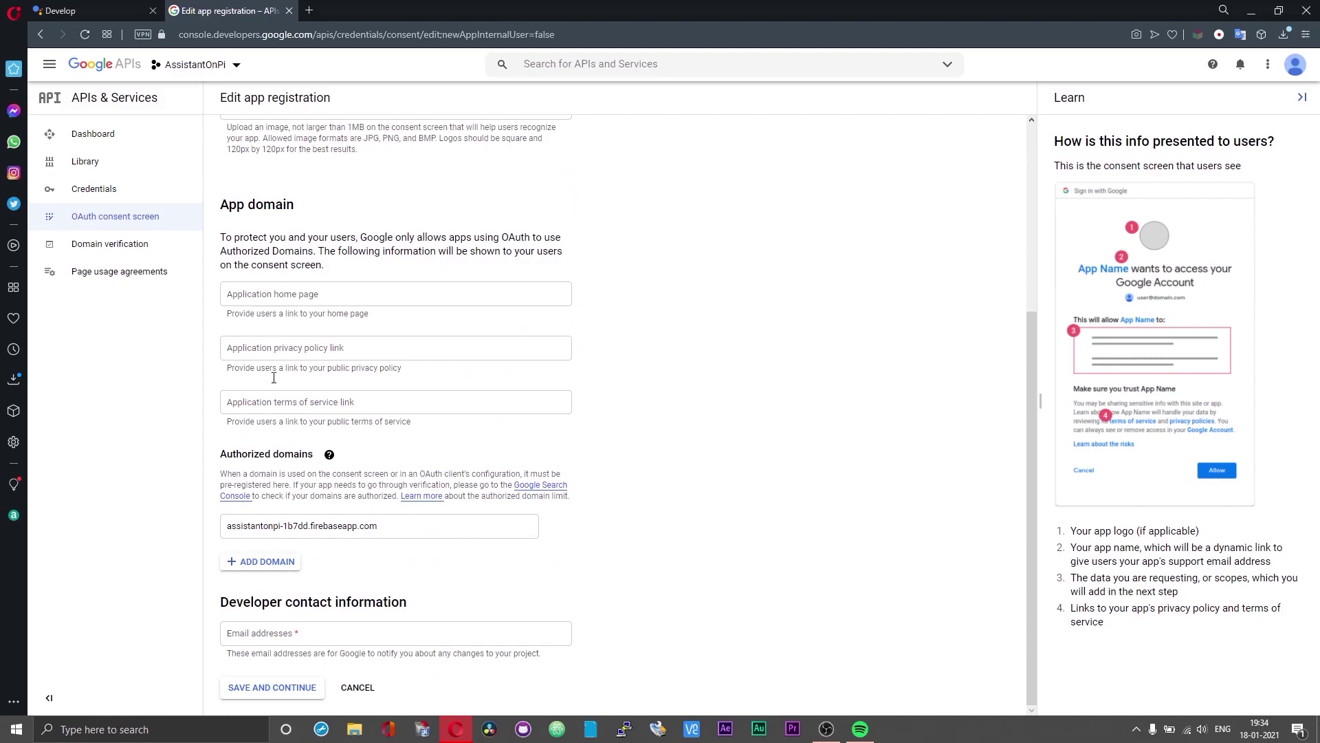
left_click(267, 636)
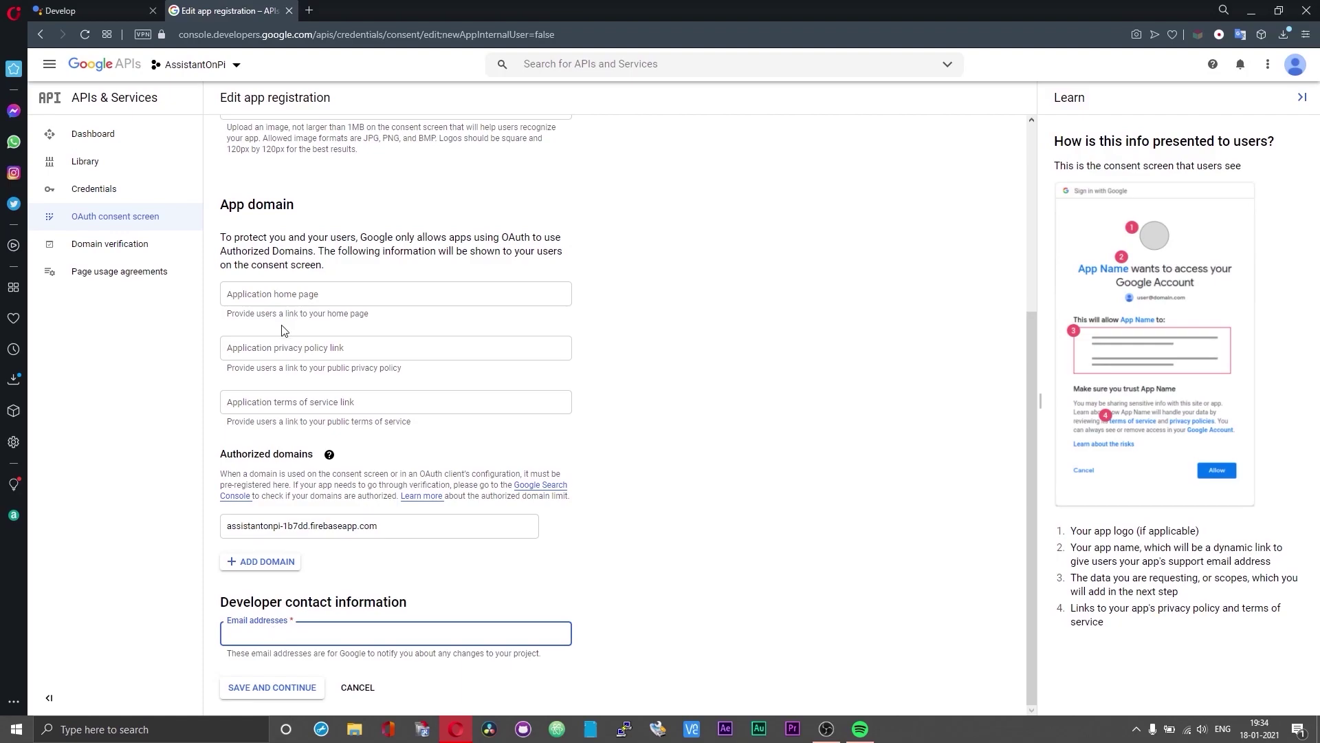
left_click(292, 294)
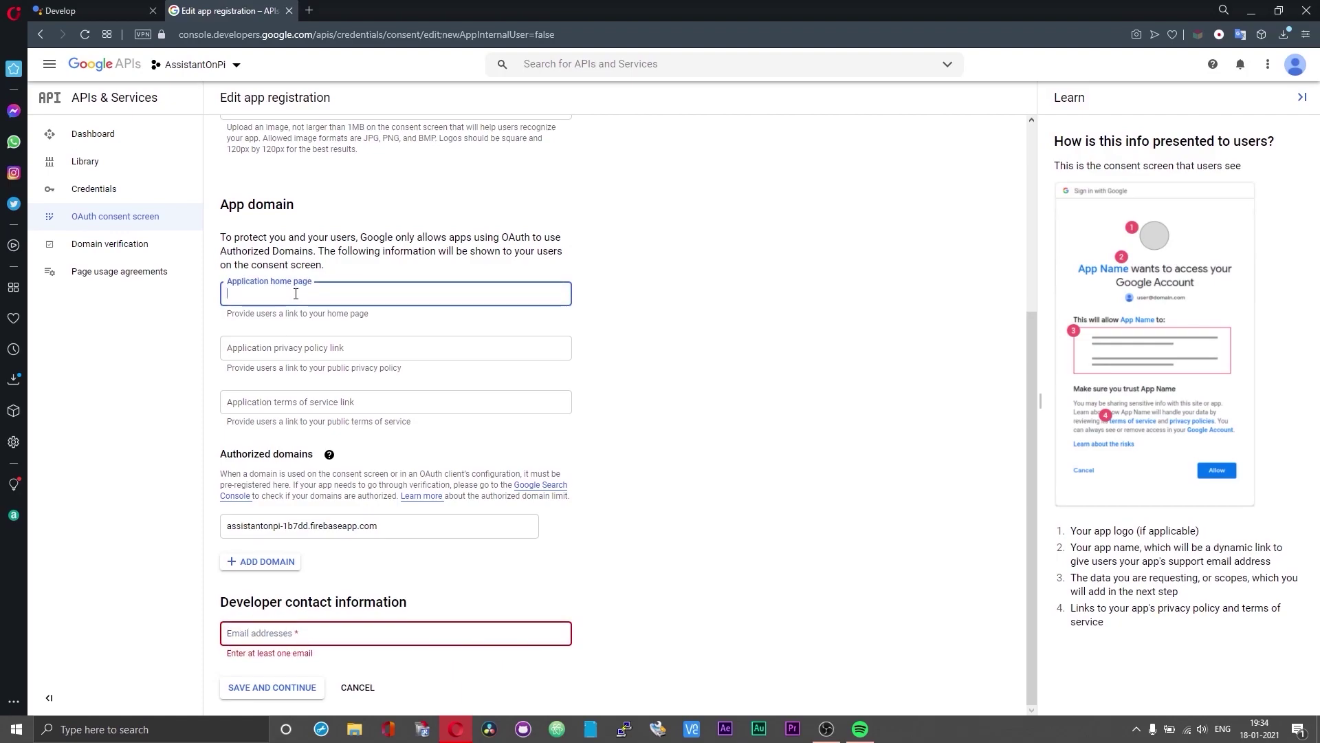
left_click(275, 633)
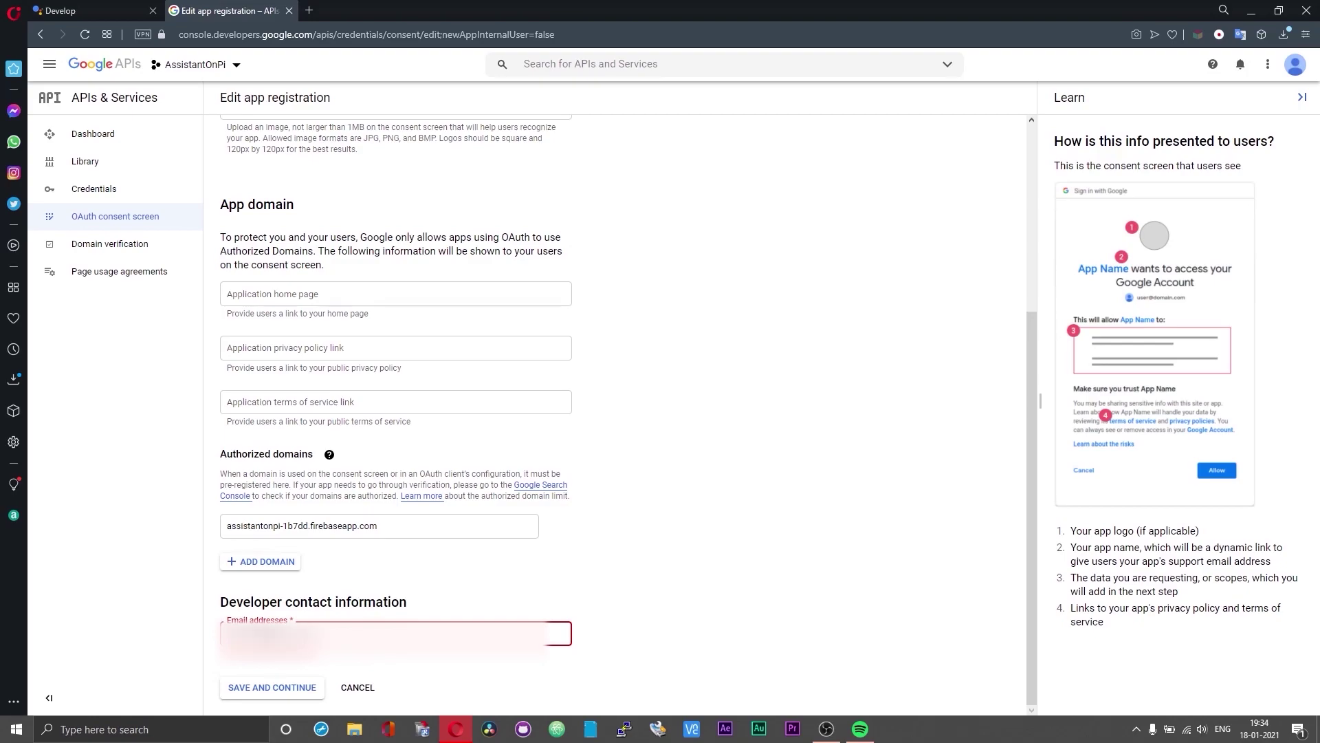
left_click(435, 578)
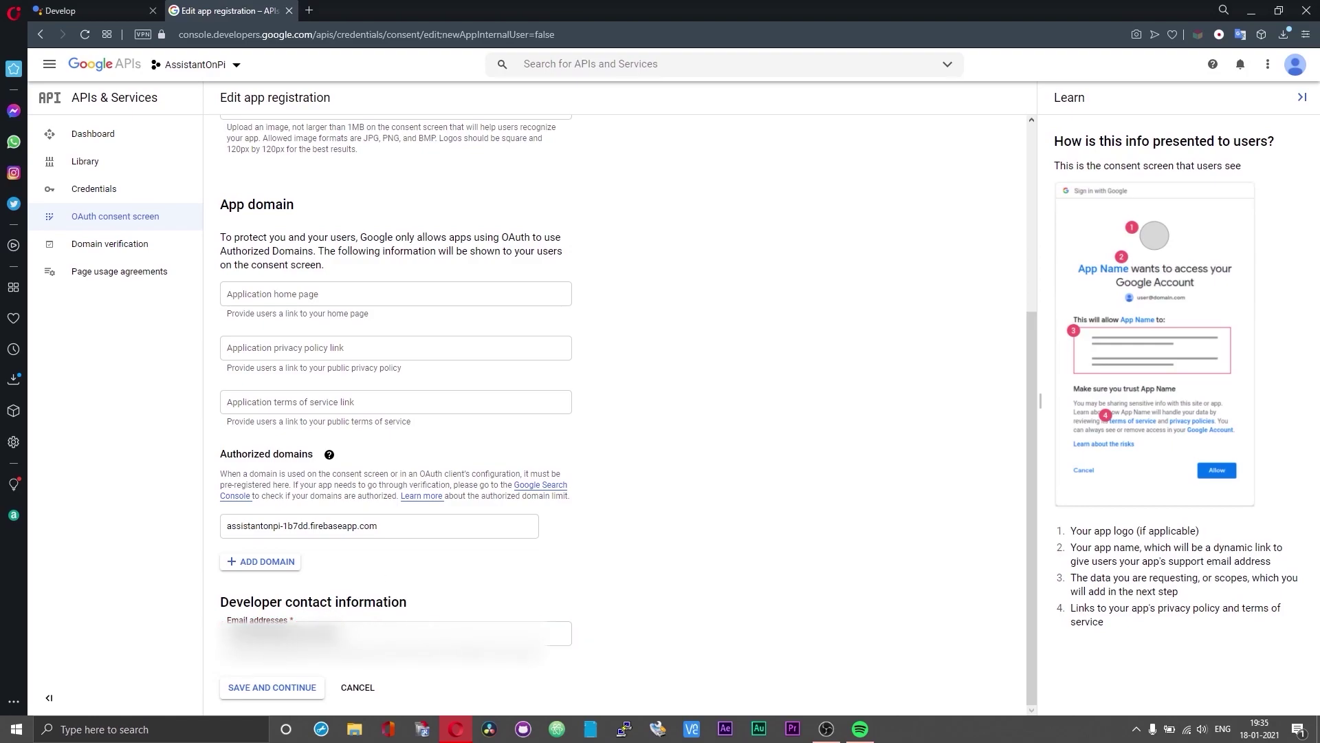
left_click(276, 687)
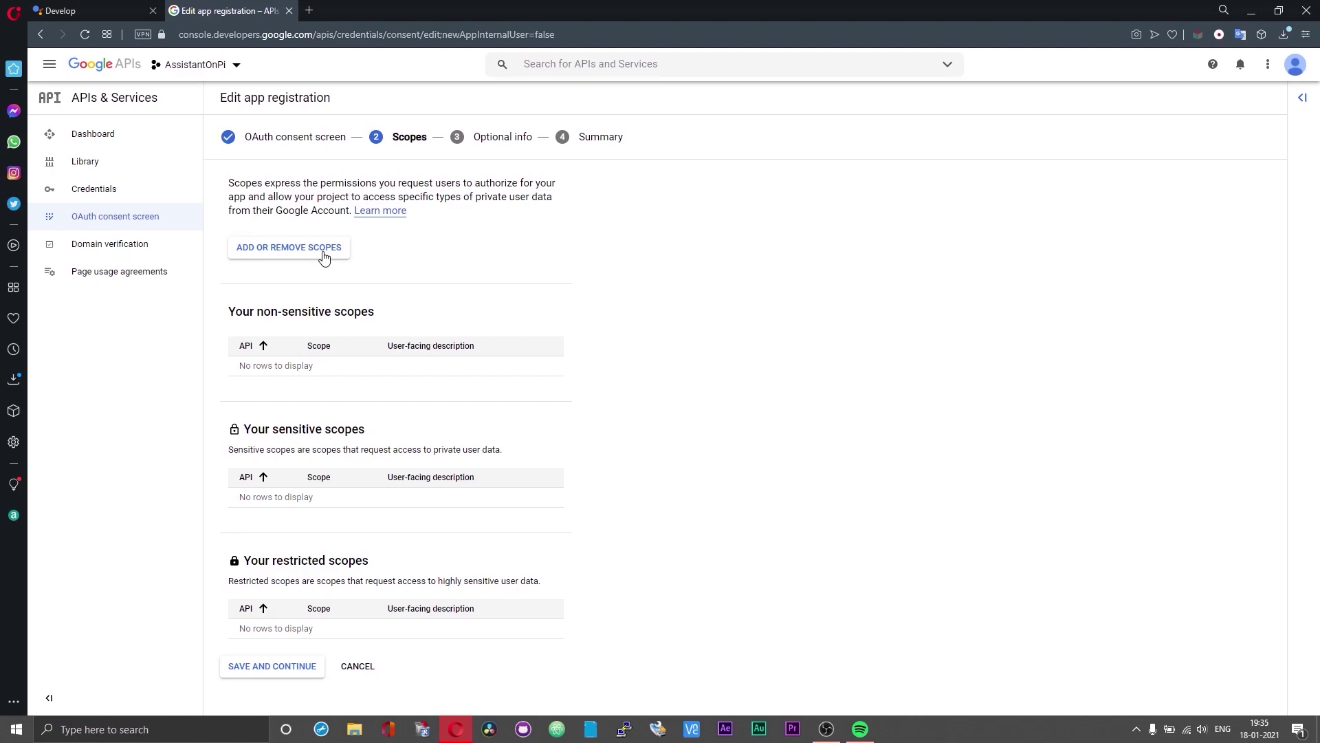
Save the Scopes and Optional info stages without adding anything and return from the summary to the consent screen dashboard.
left_click(293, 667)
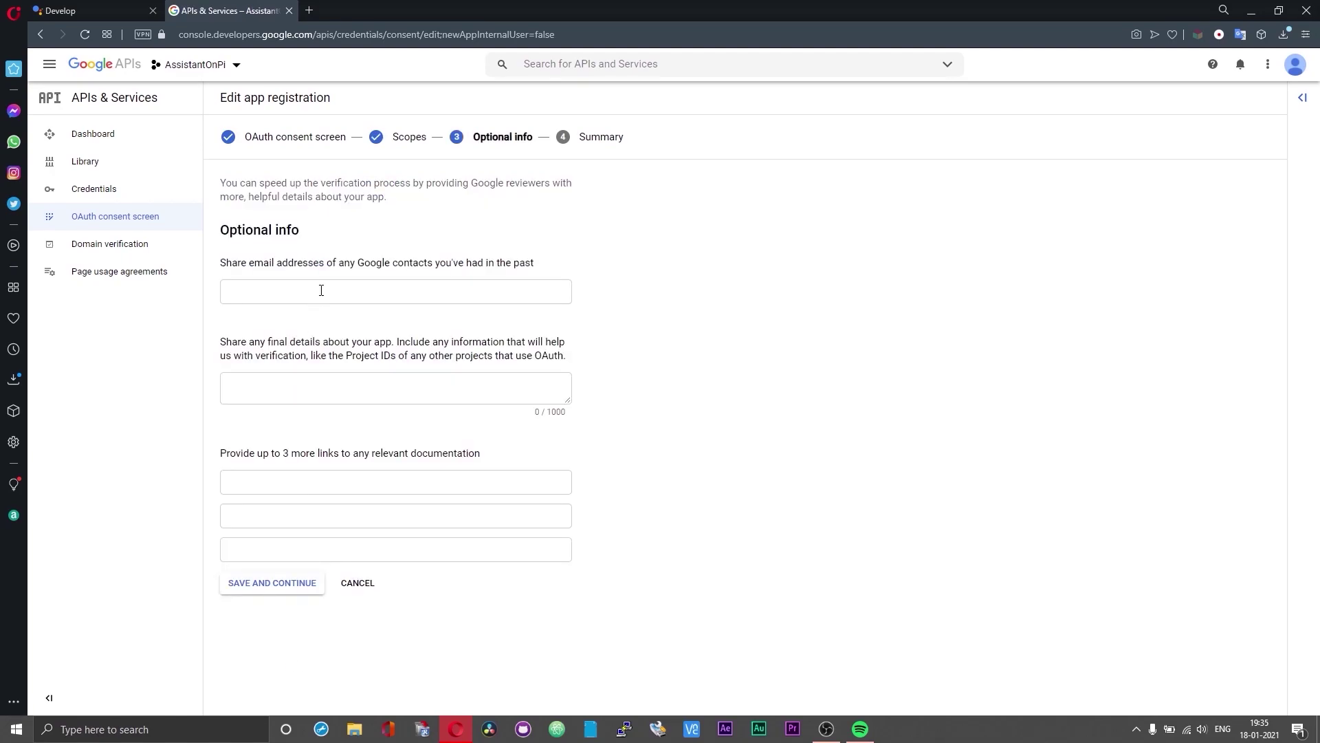
left_click(294, 585)
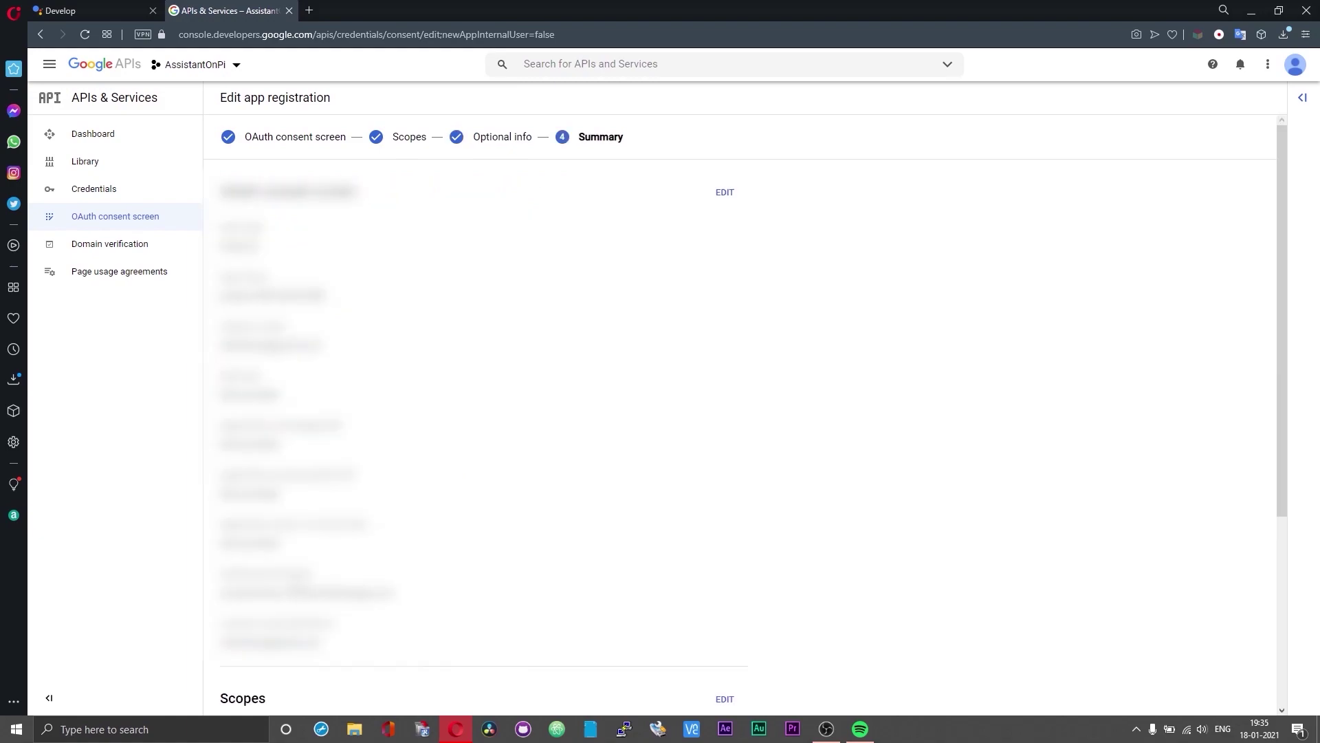
scroll(289, 684, "down", 4)
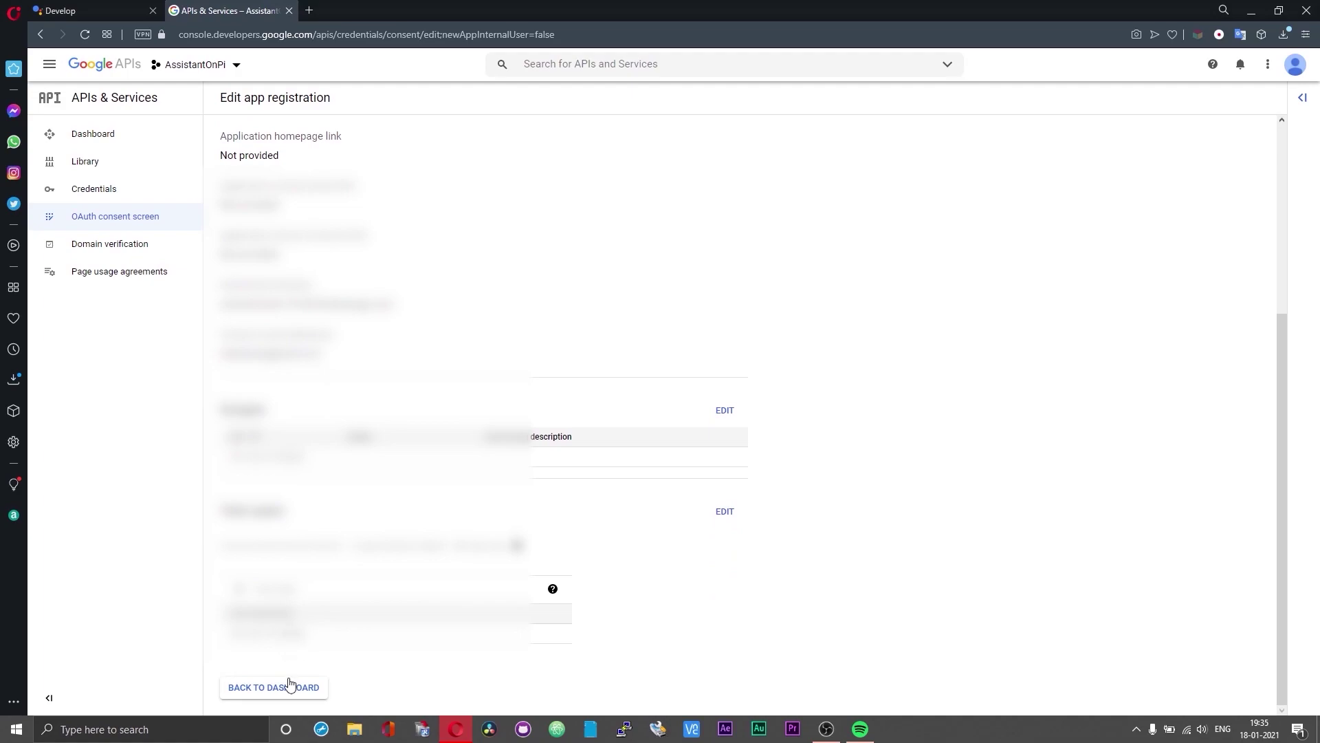
left_click(290, 685)
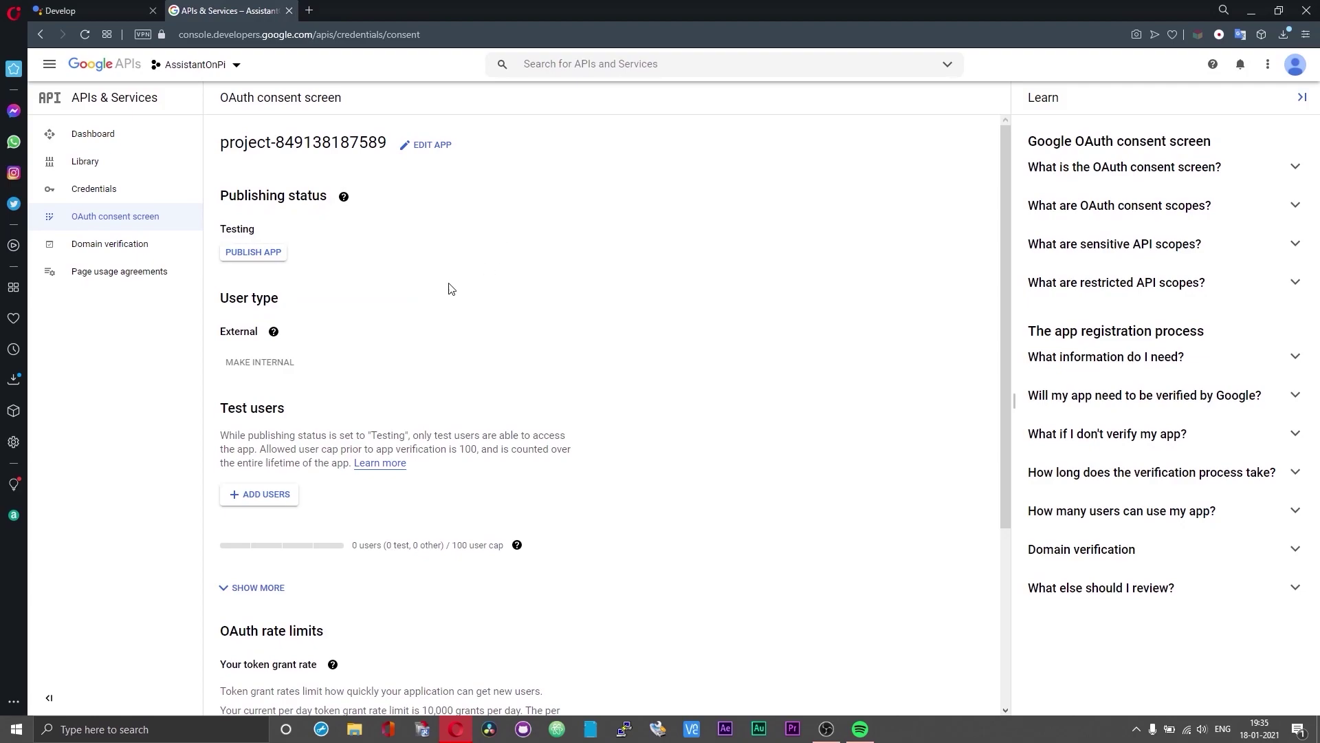
Add a test user to the consent screen by entering the account's email address and save it.
scroll(509, 305, "down", 1)
scroll(512, 308, "up", 1)
left_click(255, 504)
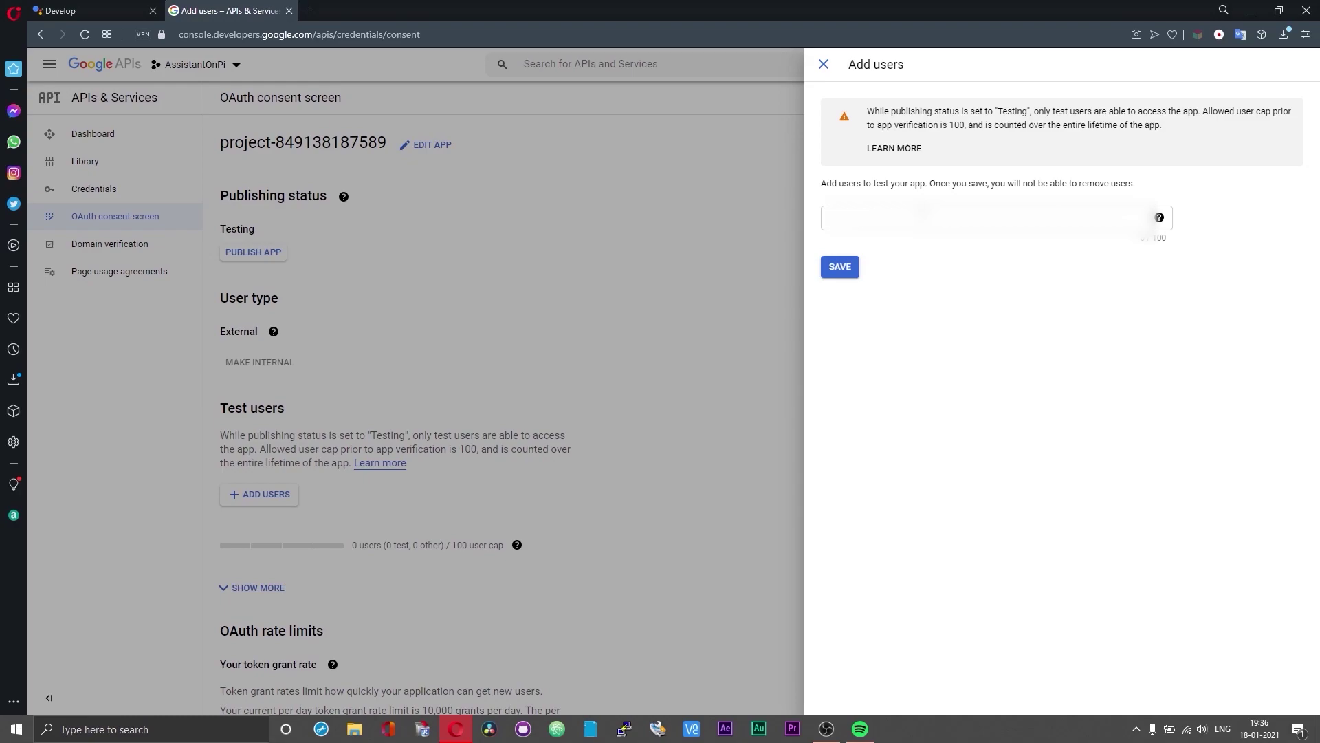
left_click(828, 217)
type("il")
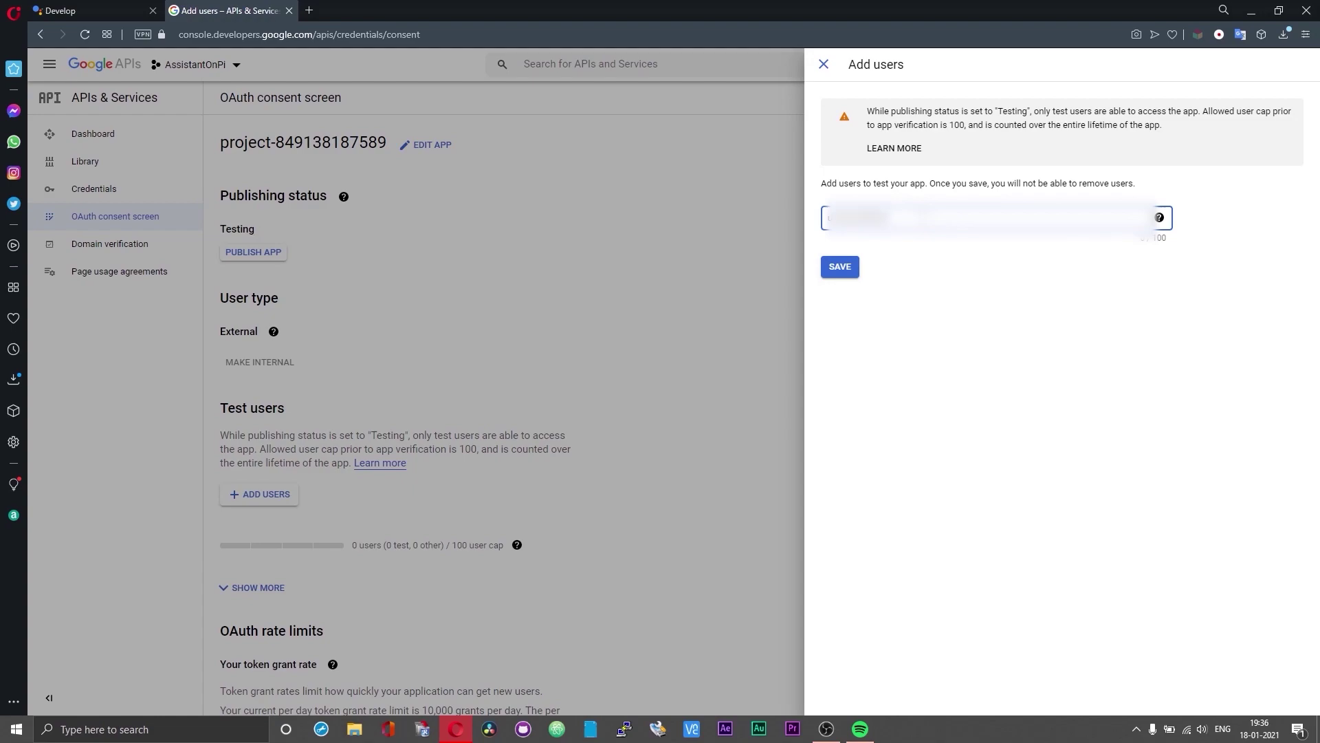
type("com")
left_click(844, 270)
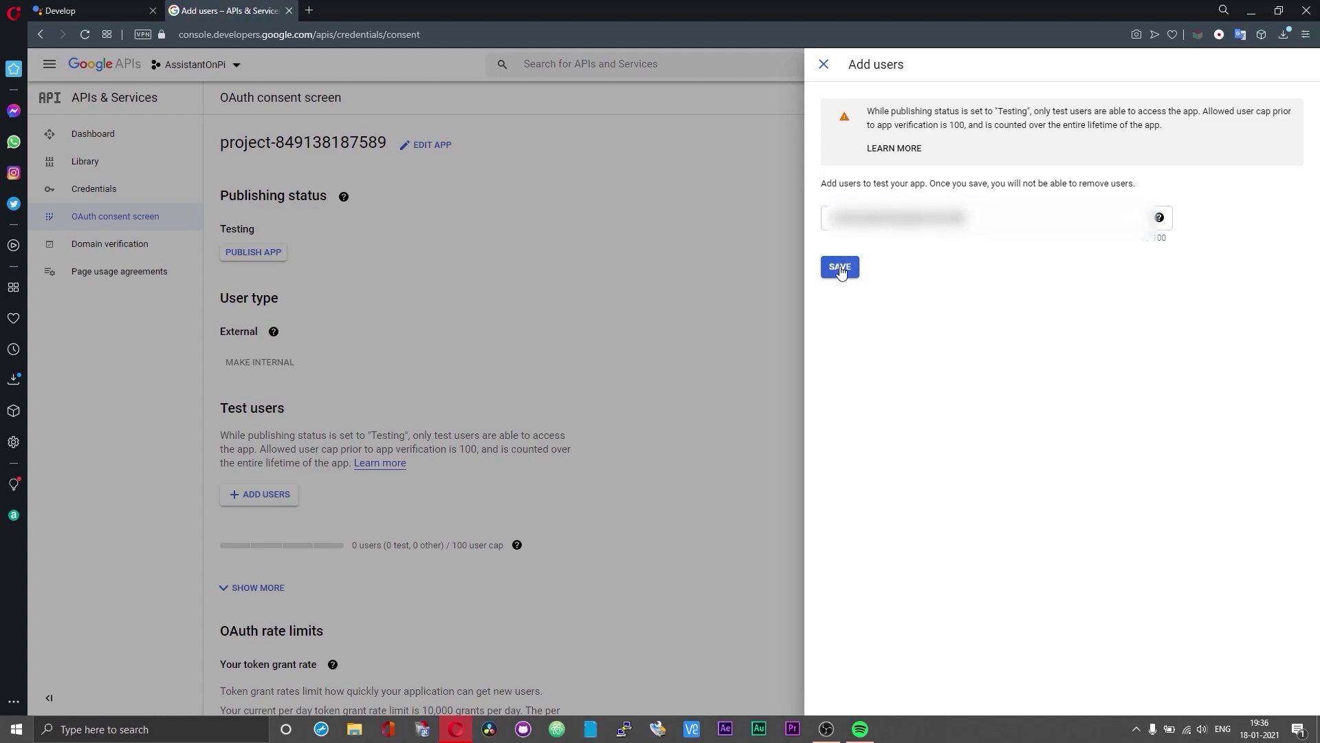
left_click(840, 269)
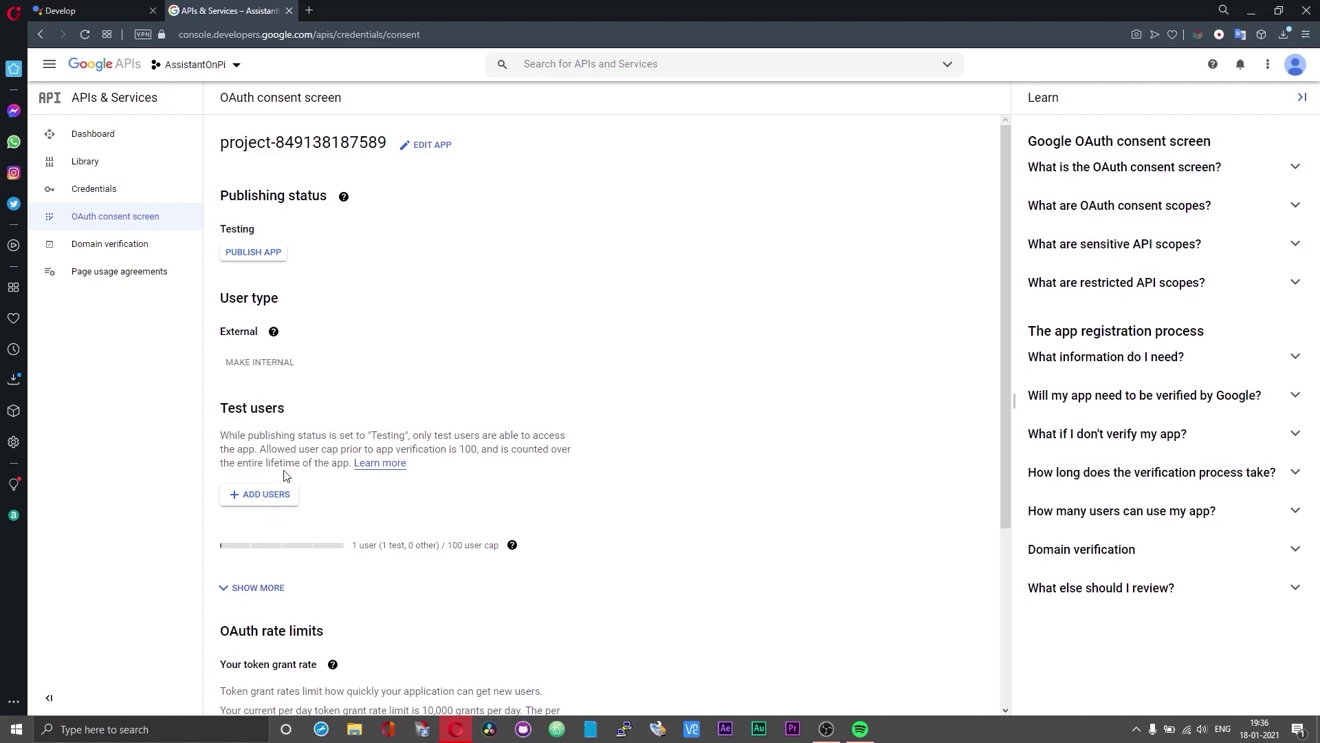
scroll(295, 475, "down", 4)
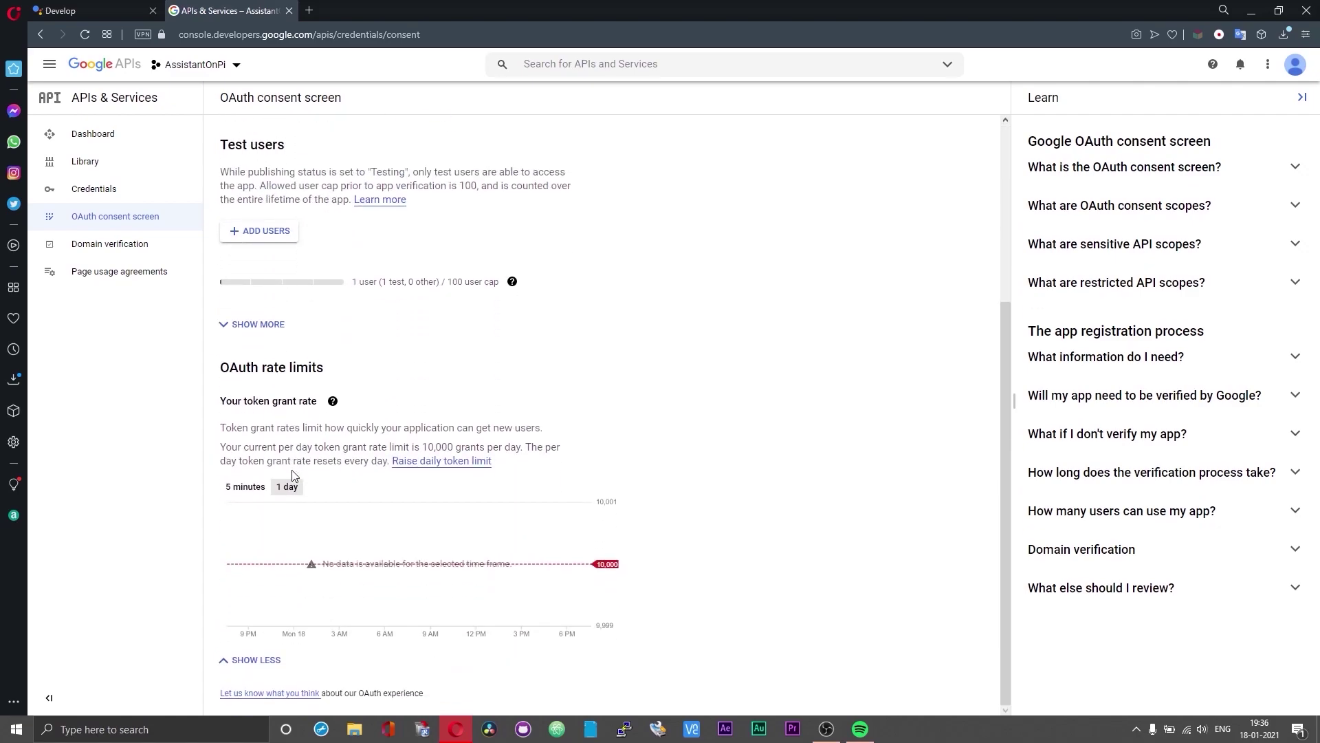
scroll(294, 475, "up", 4)
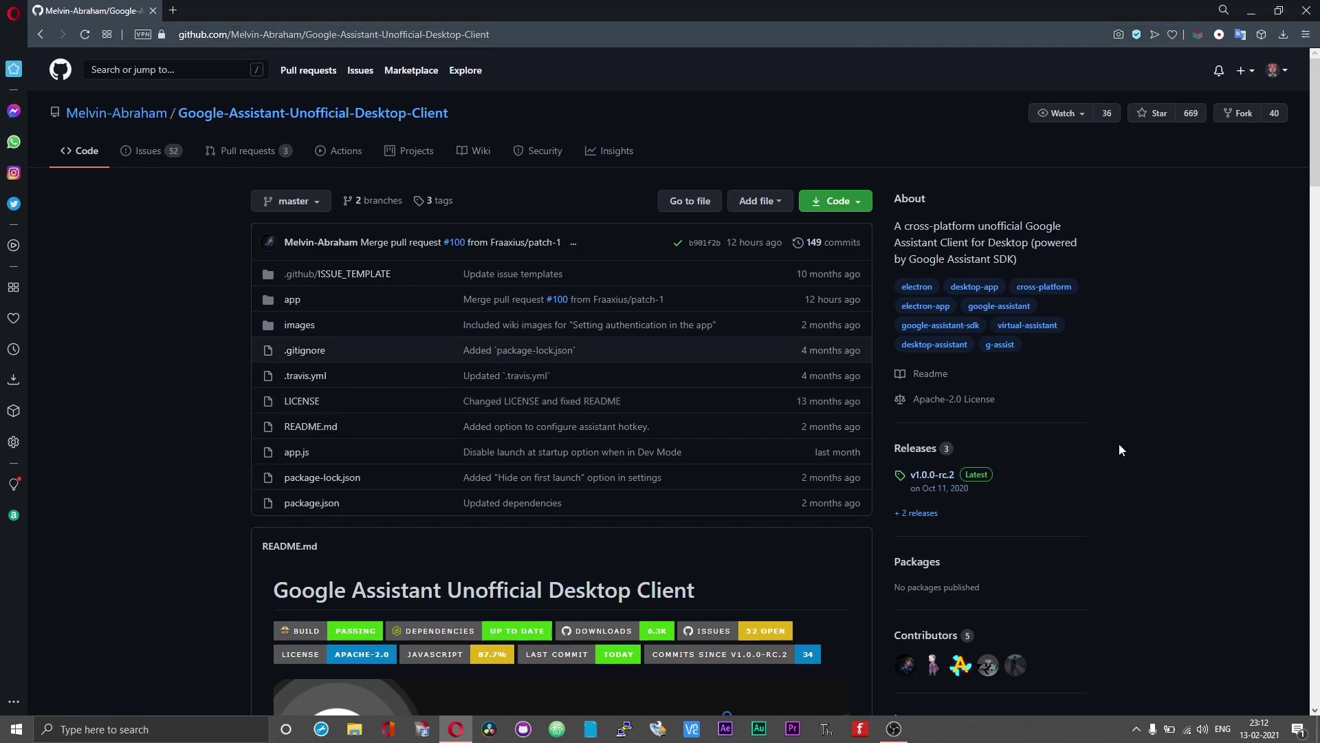
View the Google-Assistant-Unofficial-Desktop-Client releases on GitHub and run Google_Assistant-Setup-1.0.0-rc.2.exe from the Downloads folder in File Explorer.
left_click(926, 451)
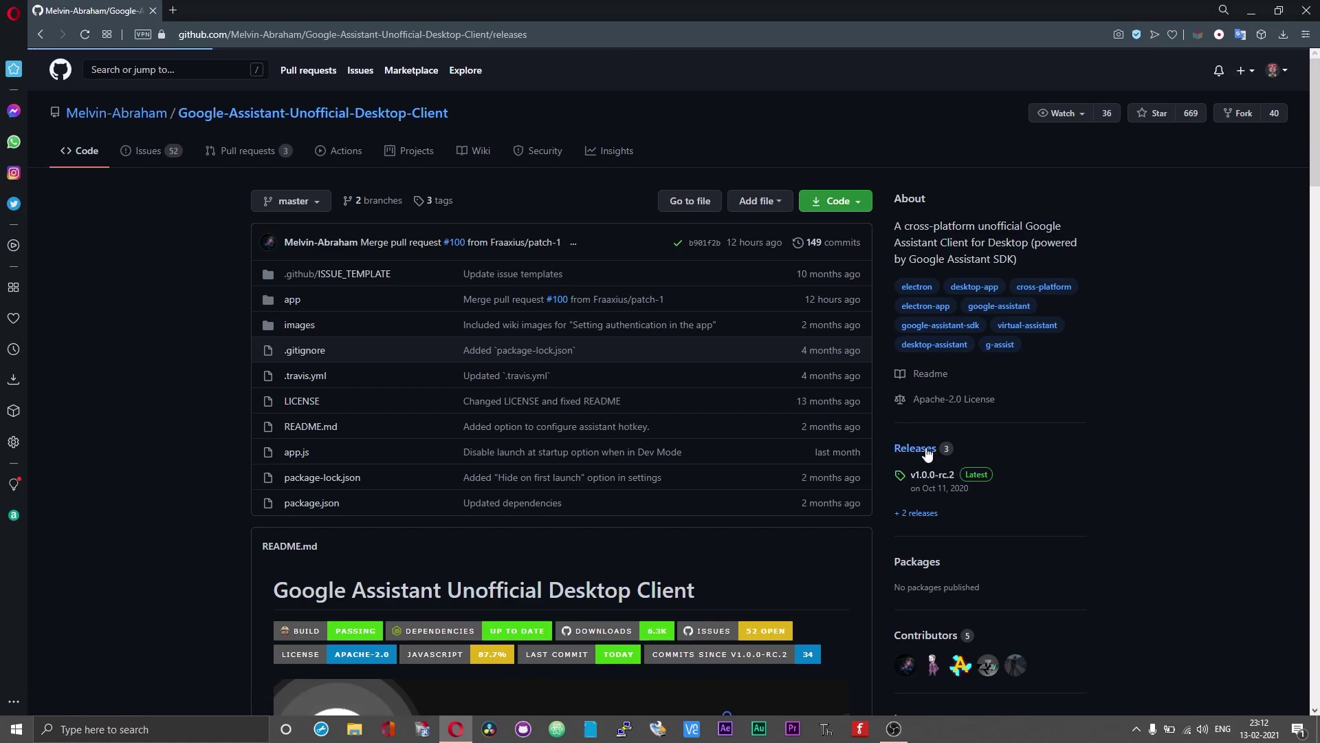
scroll(572, 540, "down", 4)
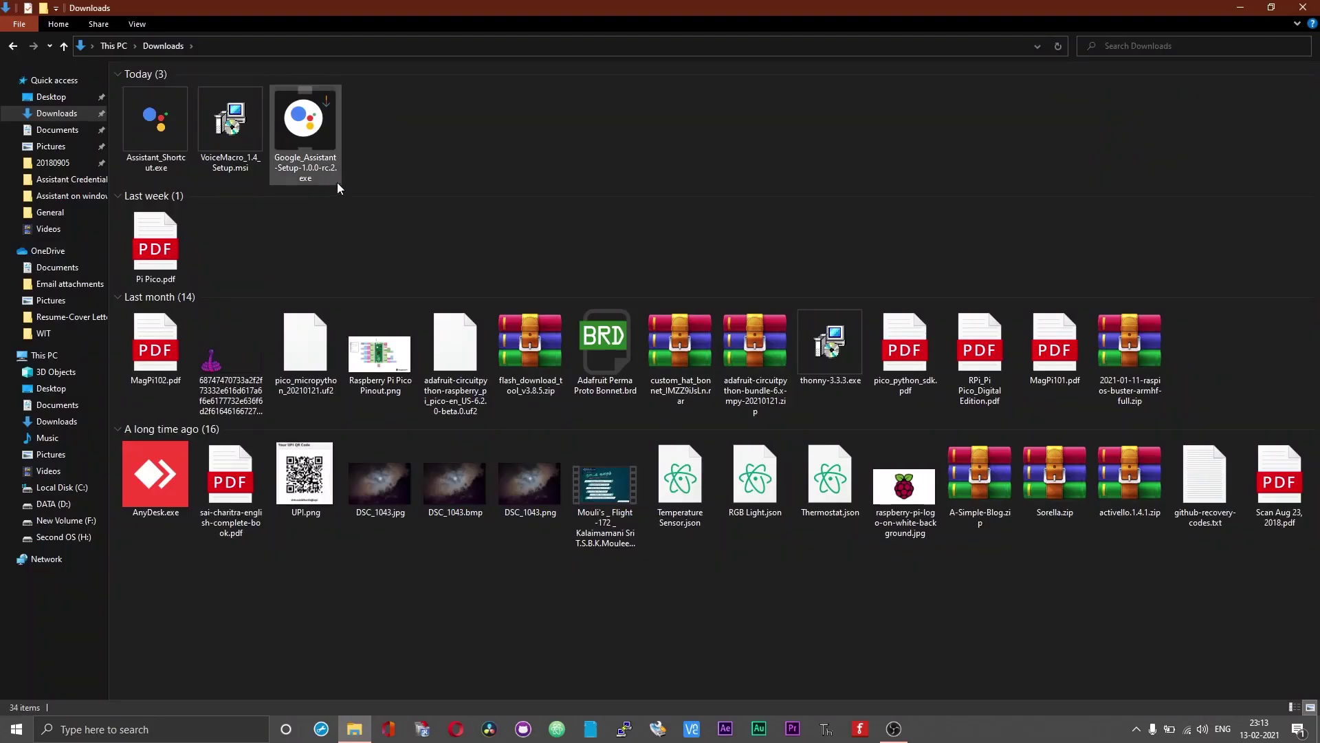
mouse_move(306, 152)
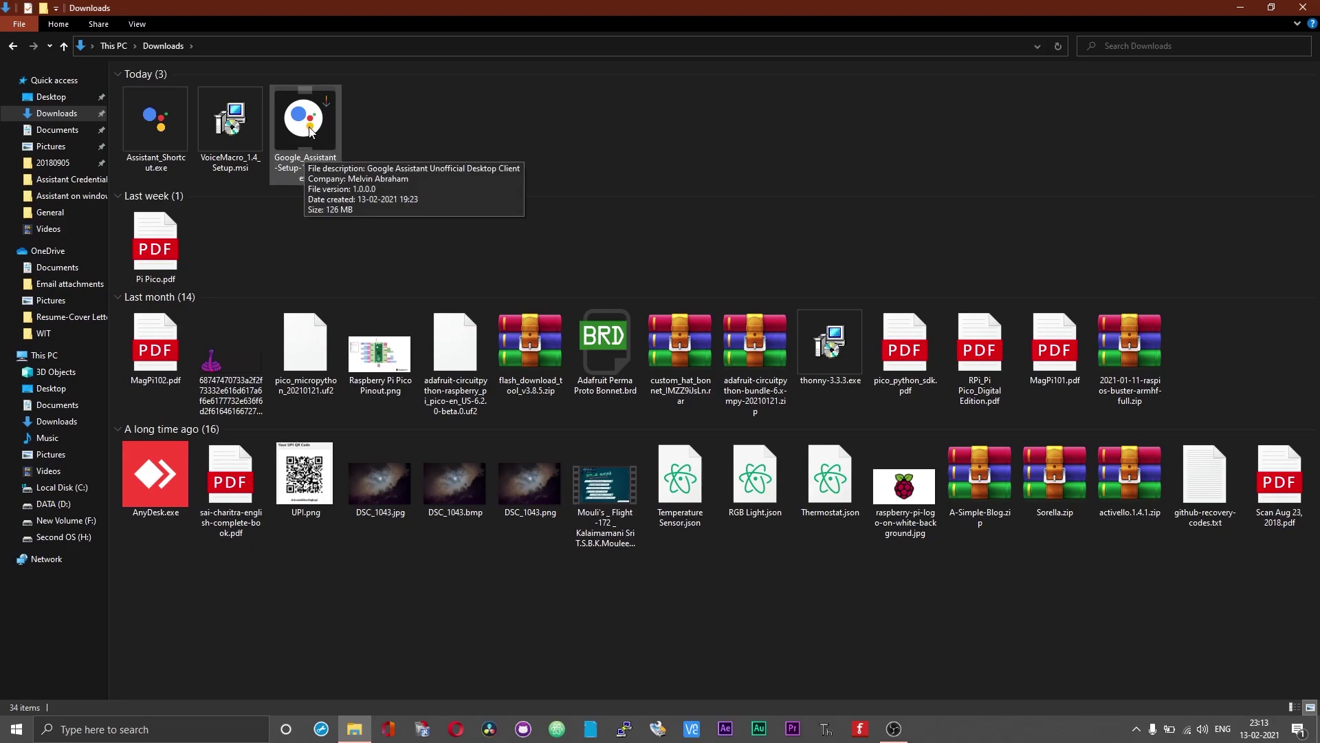
double_click(311, 132)
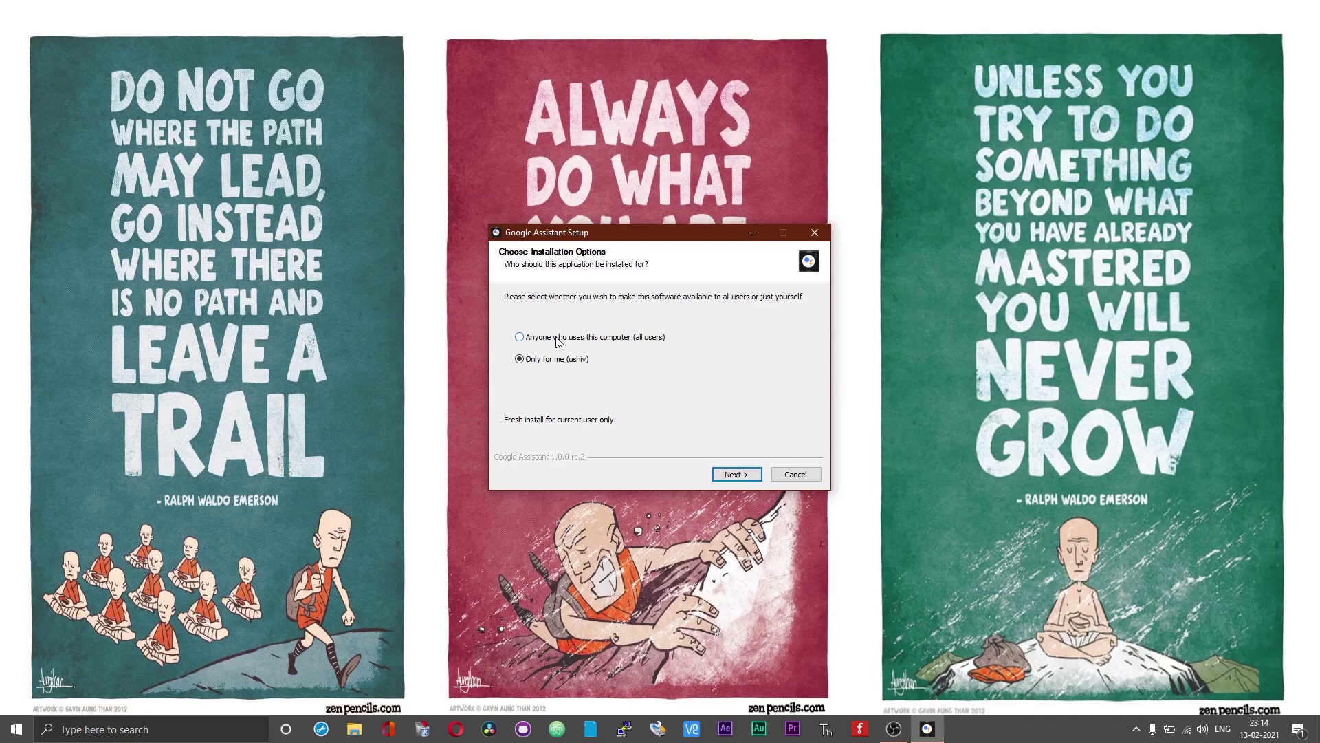
Install Google Assistant for the current user only in the default destination folder, and finish setup with Run Google Assistant enabled.
left_click(735, 476)
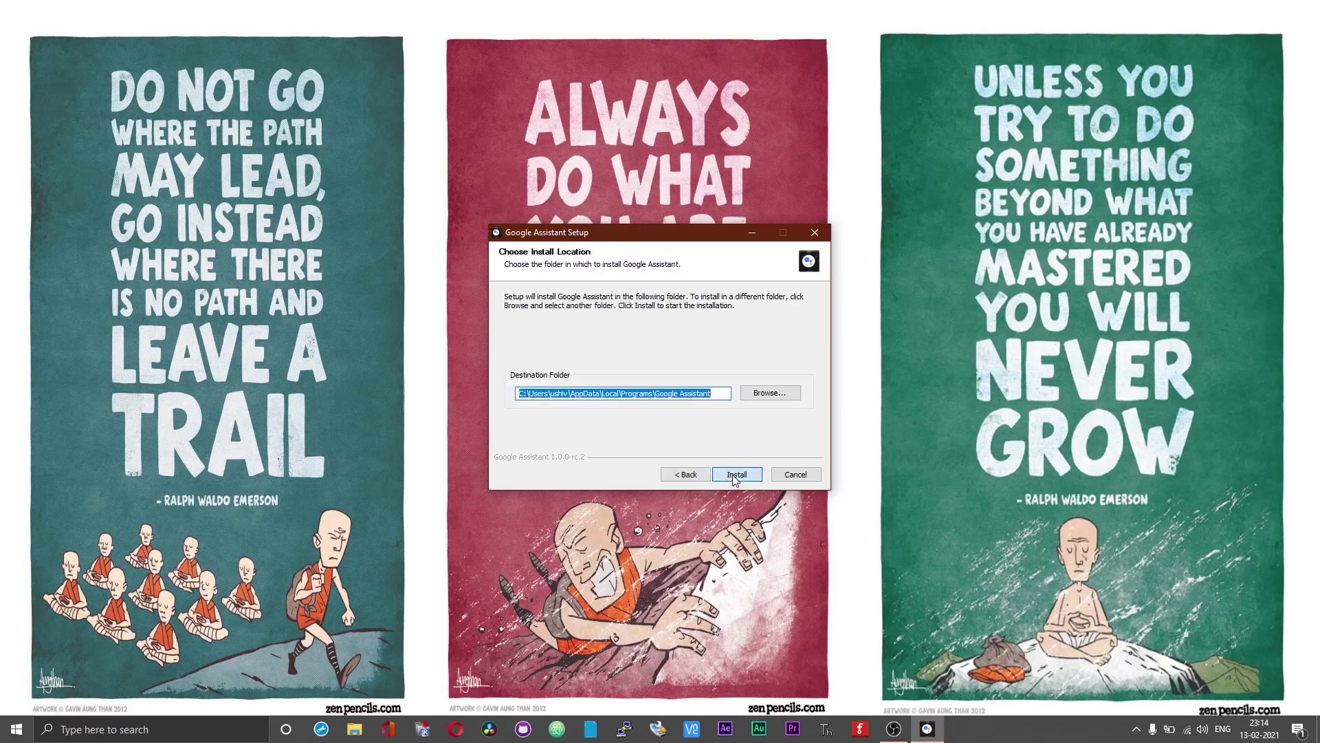
left_click(733, 476)
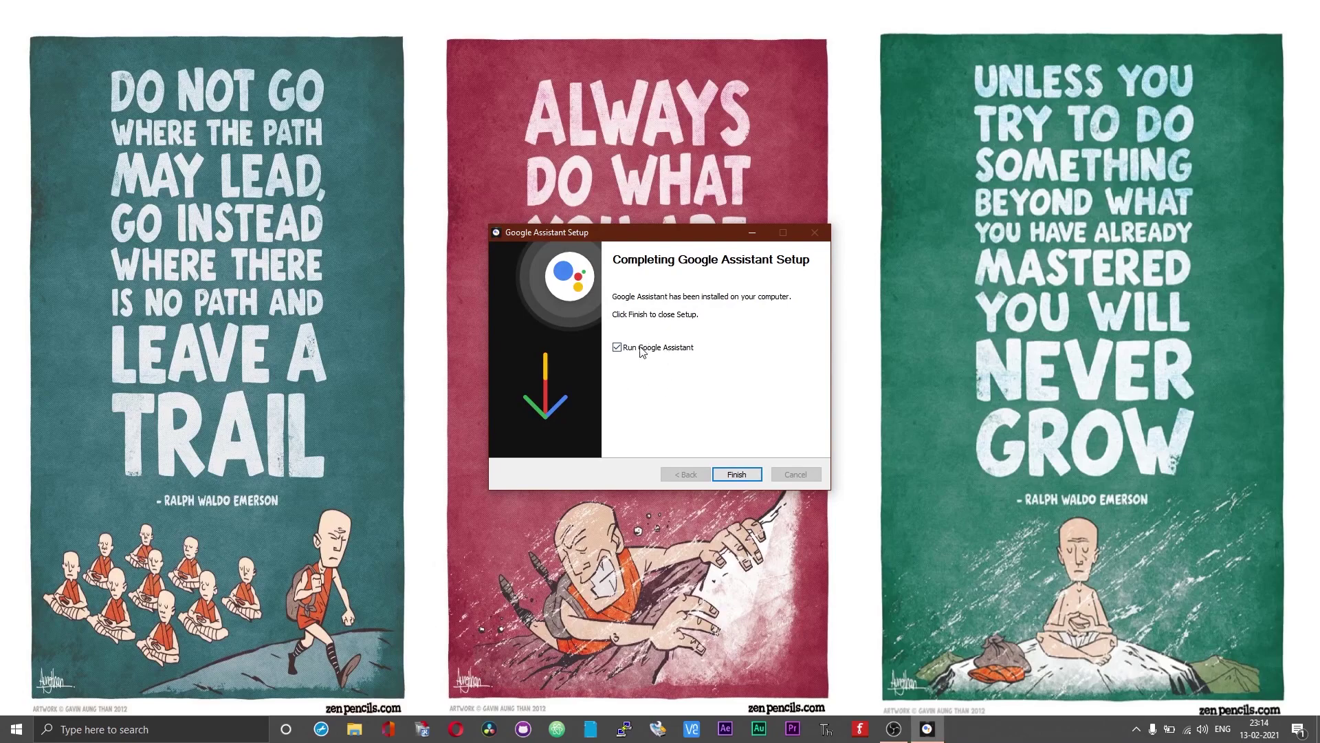
left_click(735, 474)
Open the Google Assistant Unofficial Desktop Client running in the background and begin its Get Started introduction.
left_click(1136, 729)
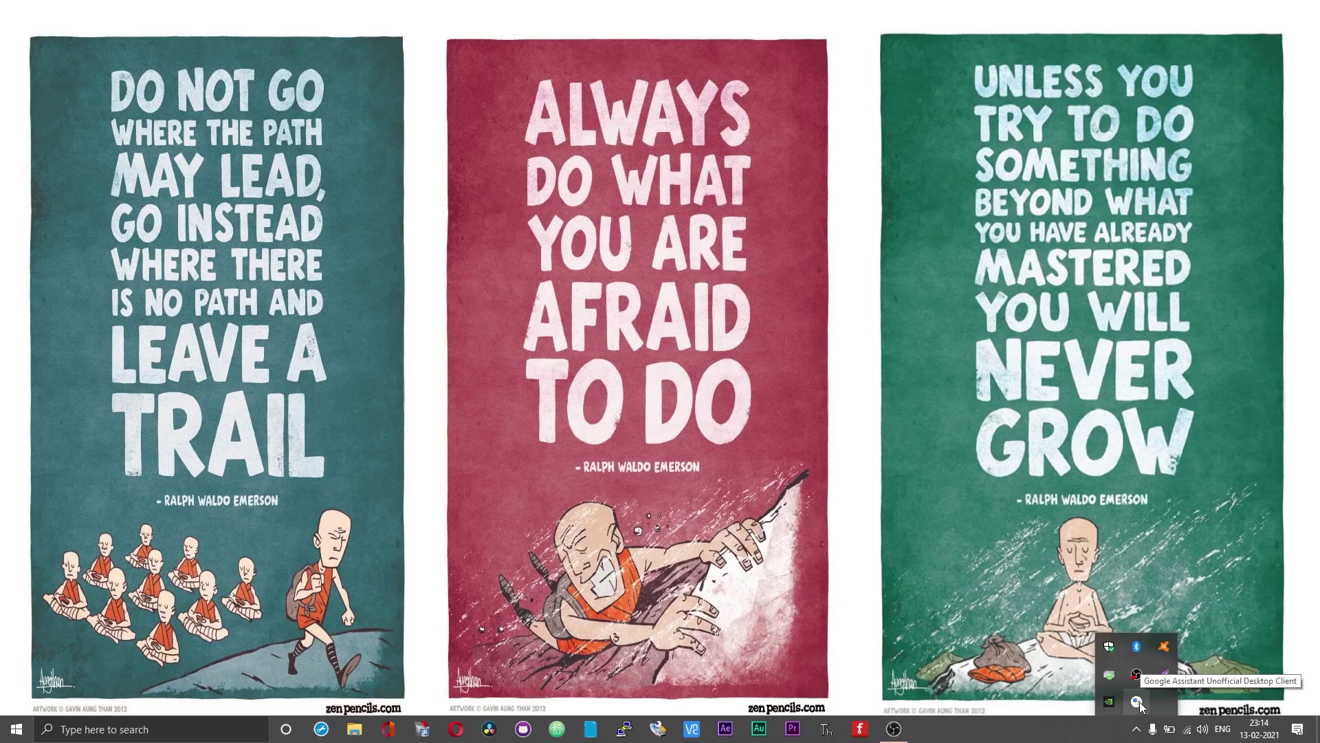
left_click(1138, 703)
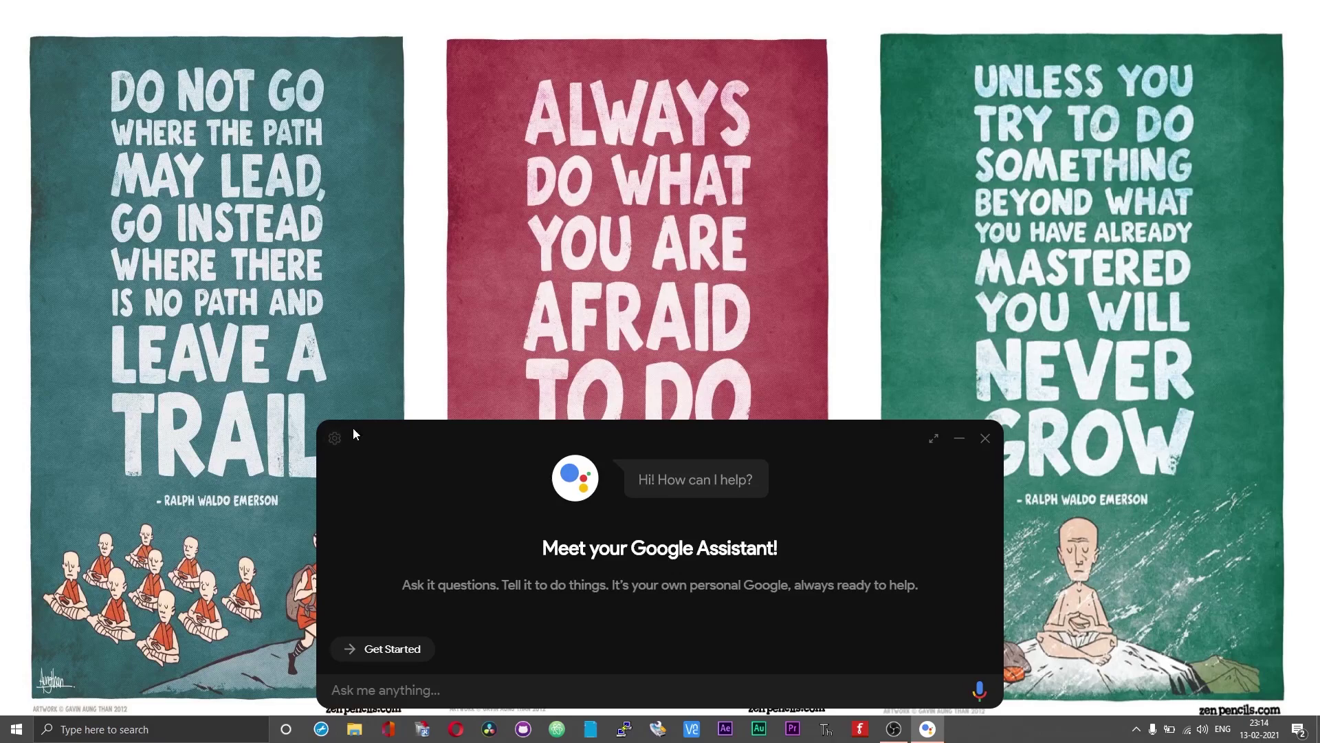
left_click(372, 659)
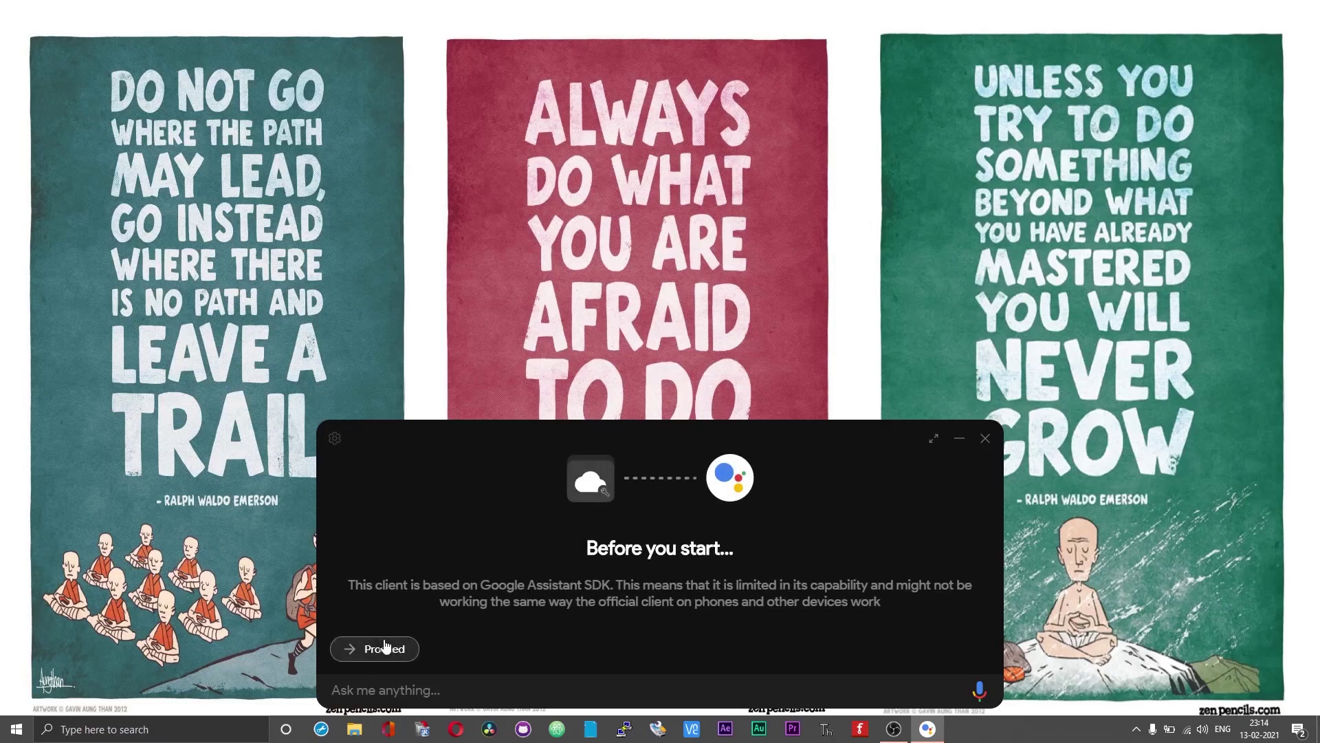
Proceed past the introduction and set the Key File Path to the client_secret JSON file in D:\Assistant Credentials.
left_click(382, 653)
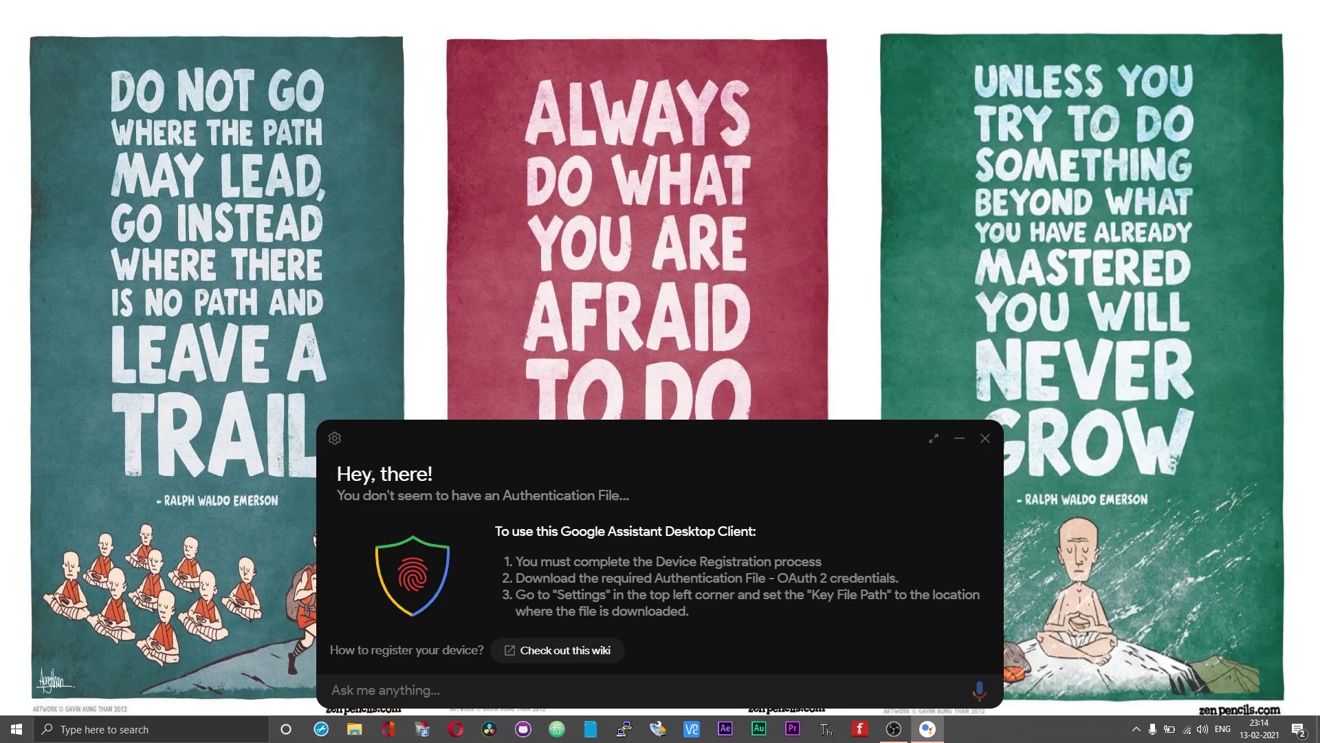
left_click(336, 439)
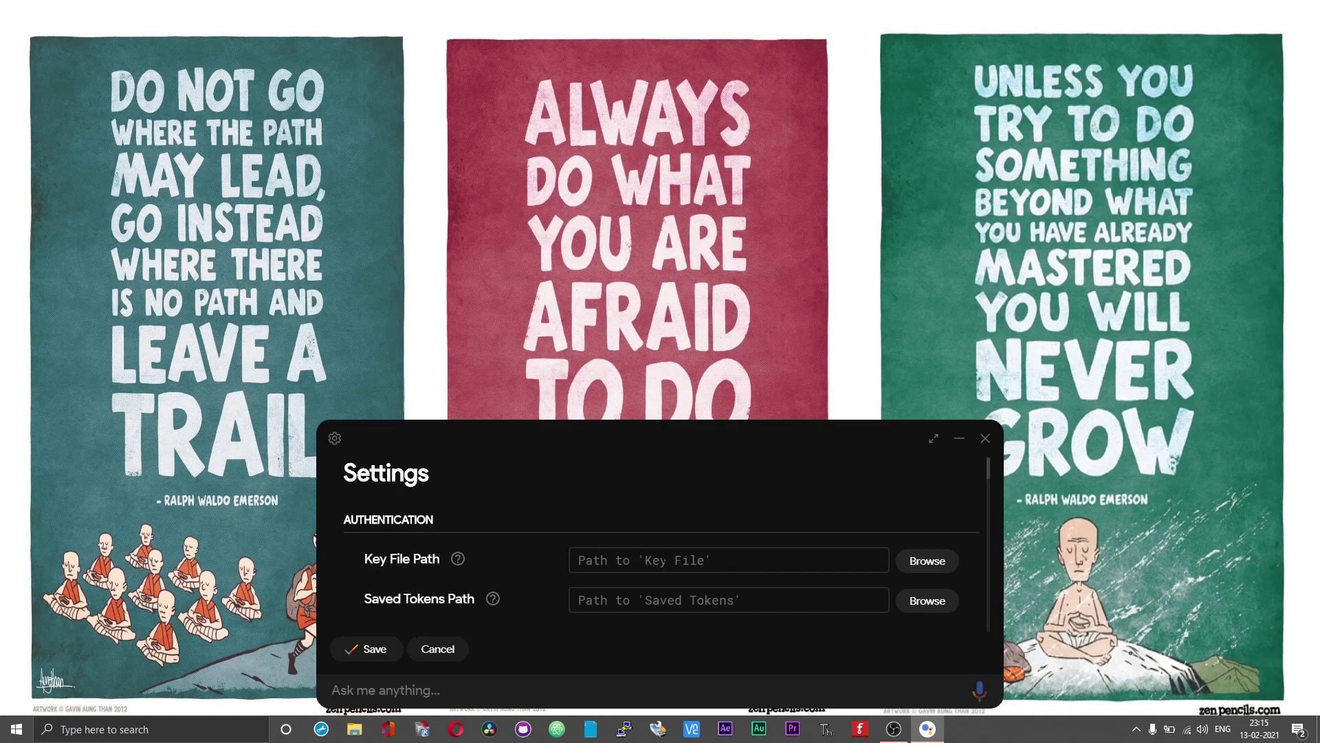
left_click(921, 563)
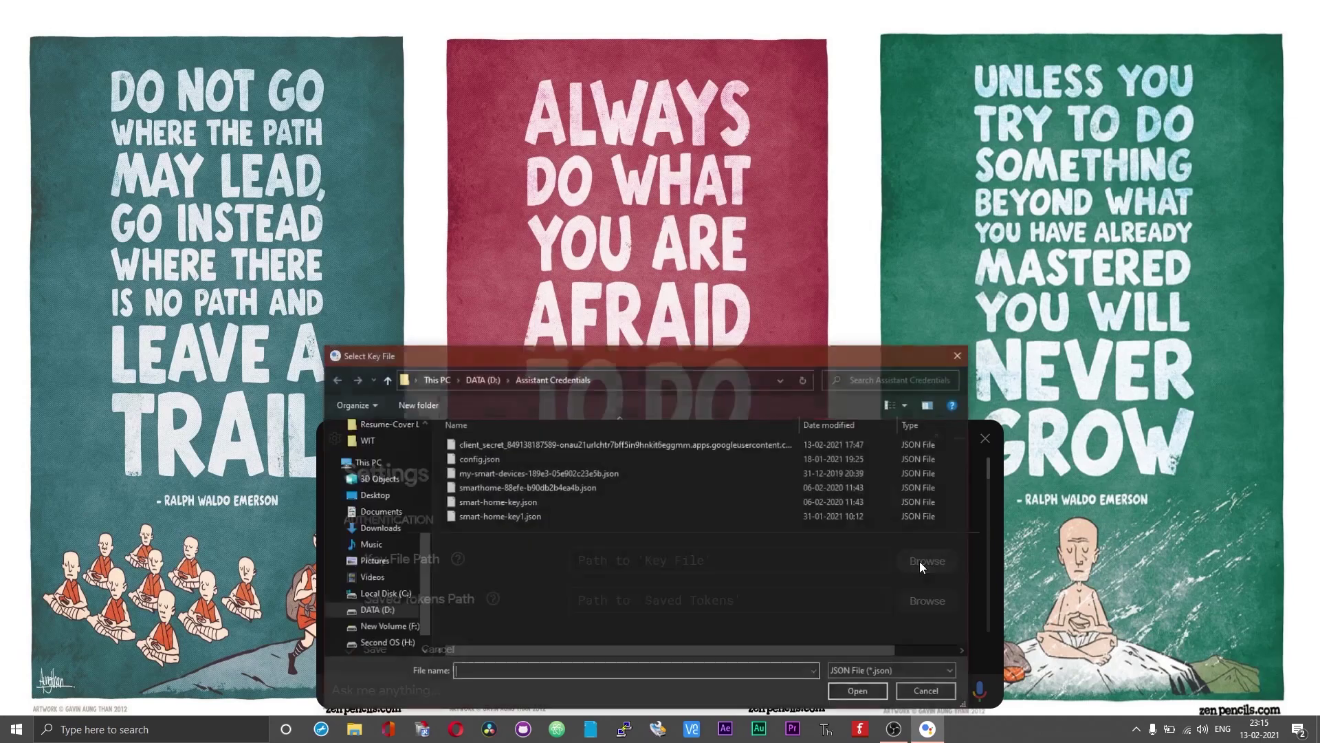
left_click(646, 444)
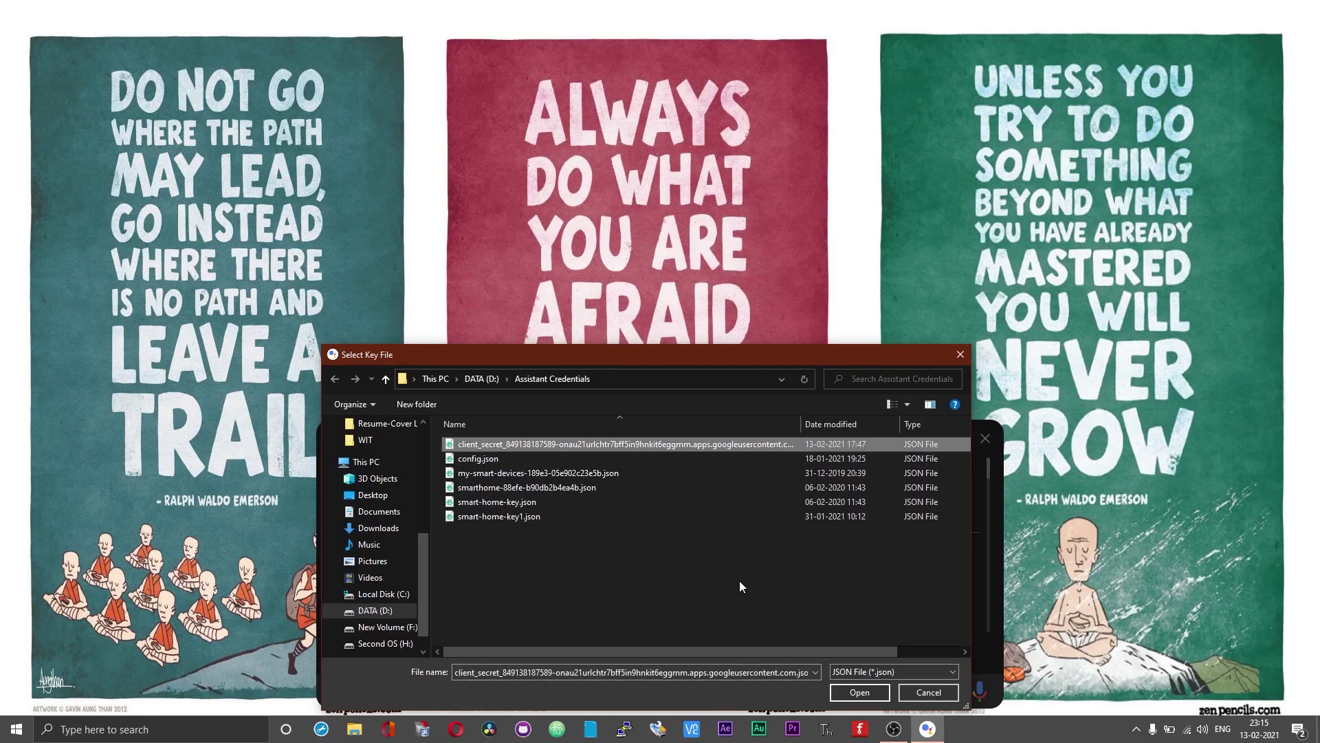
left_click(851, 691)
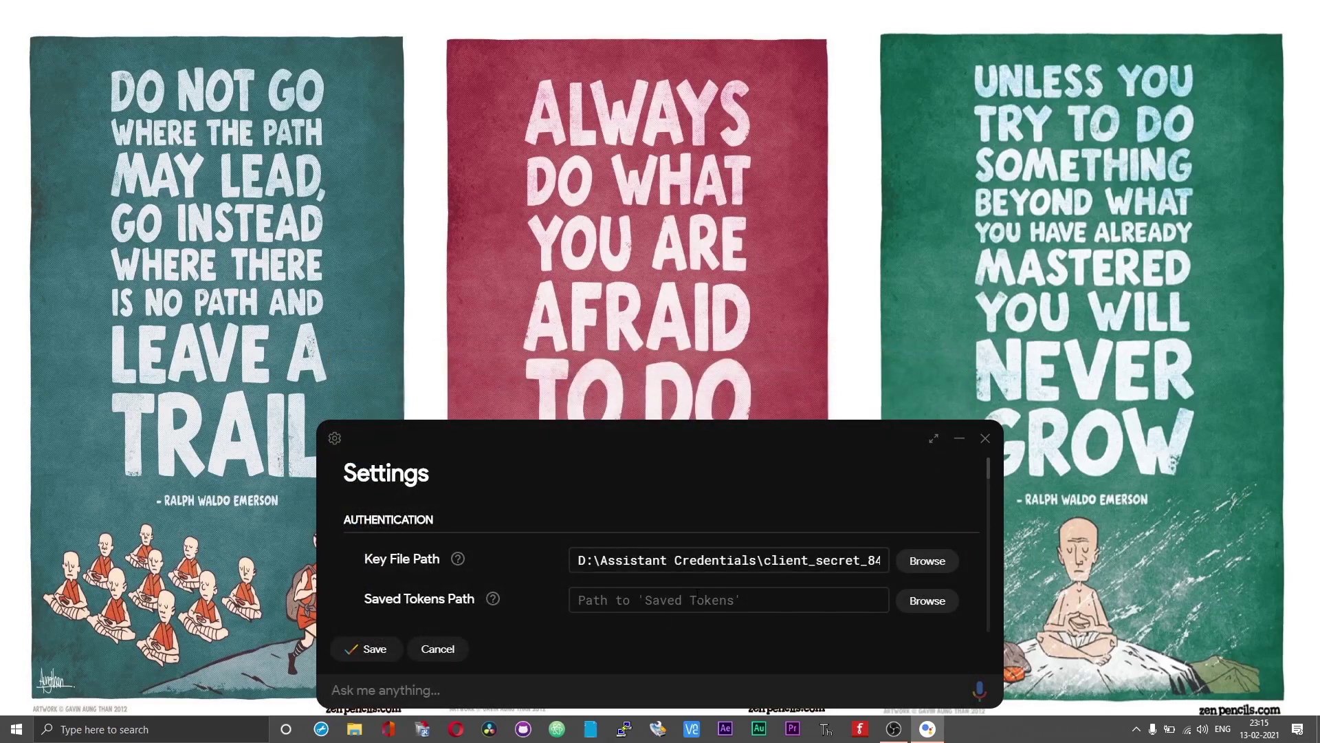
Save the settings with an automatically set Saved Tokens Path and relaunch the assistant.
left_click(364, 653)
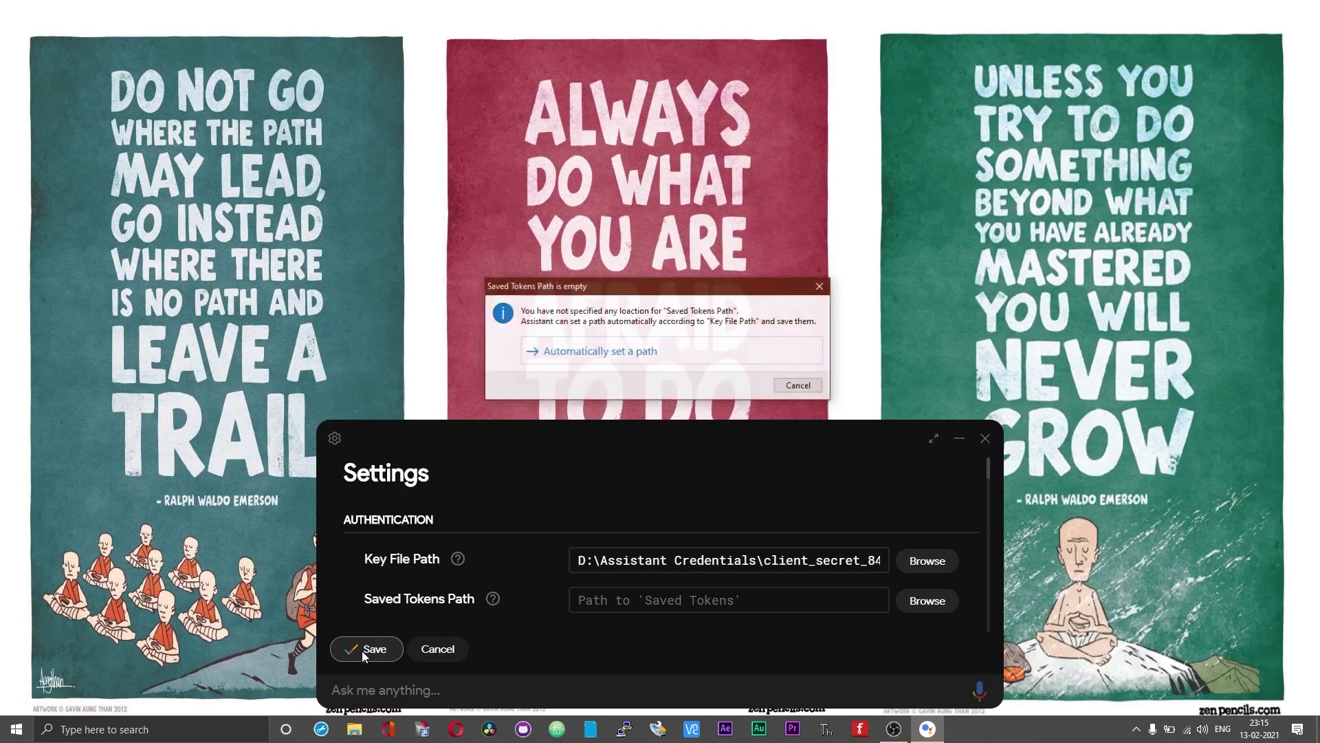
left_click(601, 352)
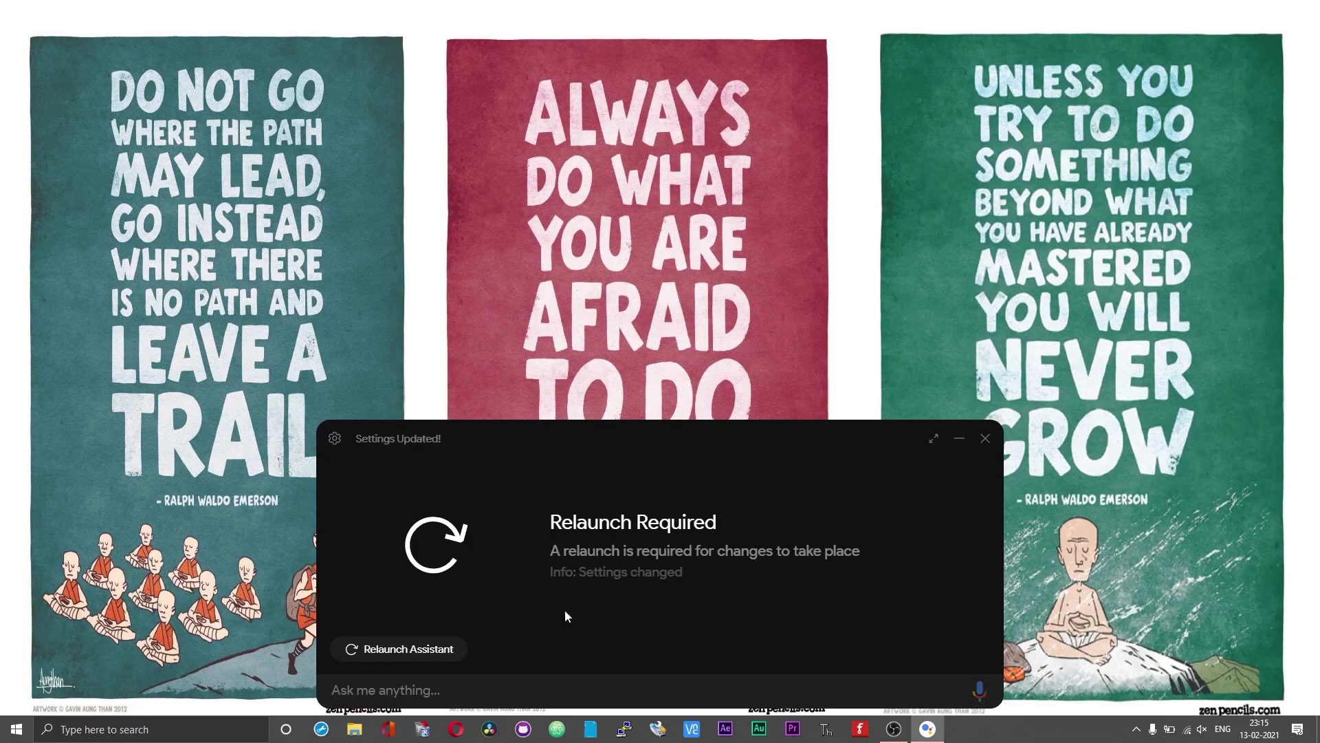
left_click(409, 649)
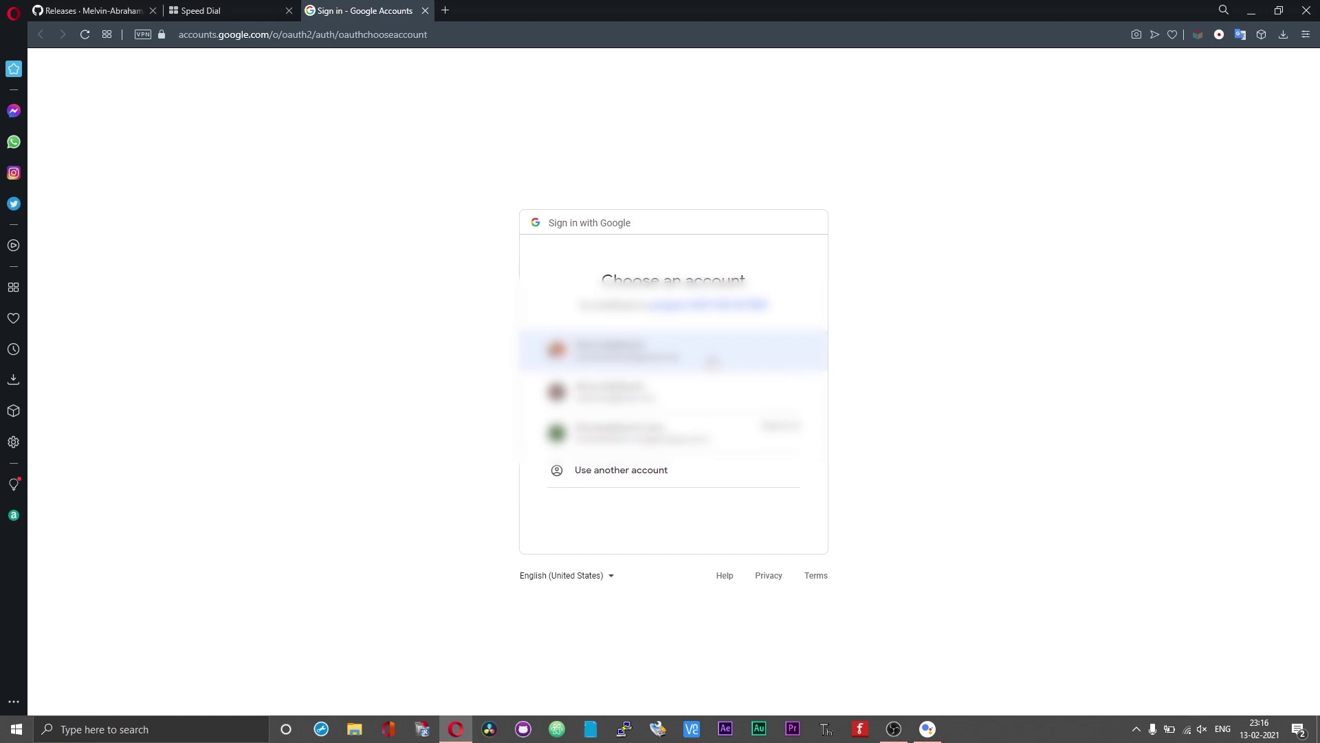
Sign in with the test user's Google account, continue with the unverified app and allow it the requested permission.
left_click(712, 361)
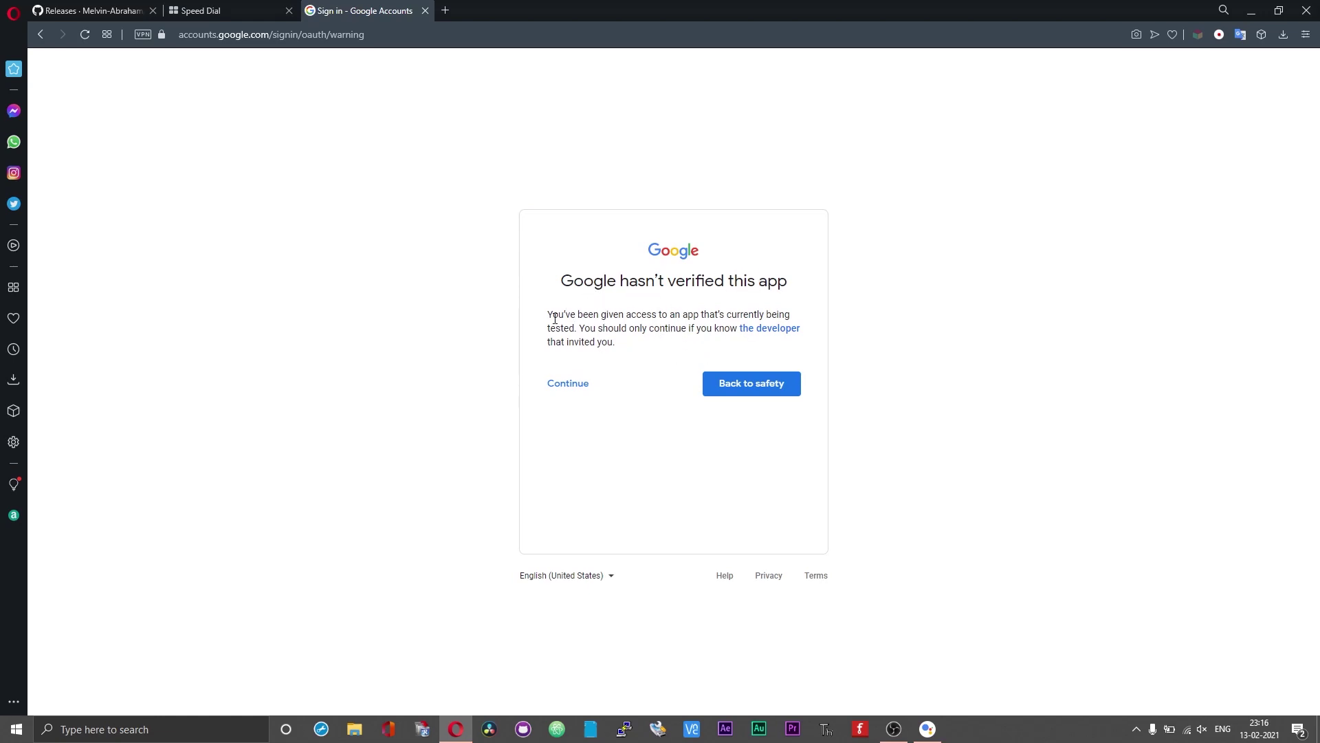
left_click(563, 396)
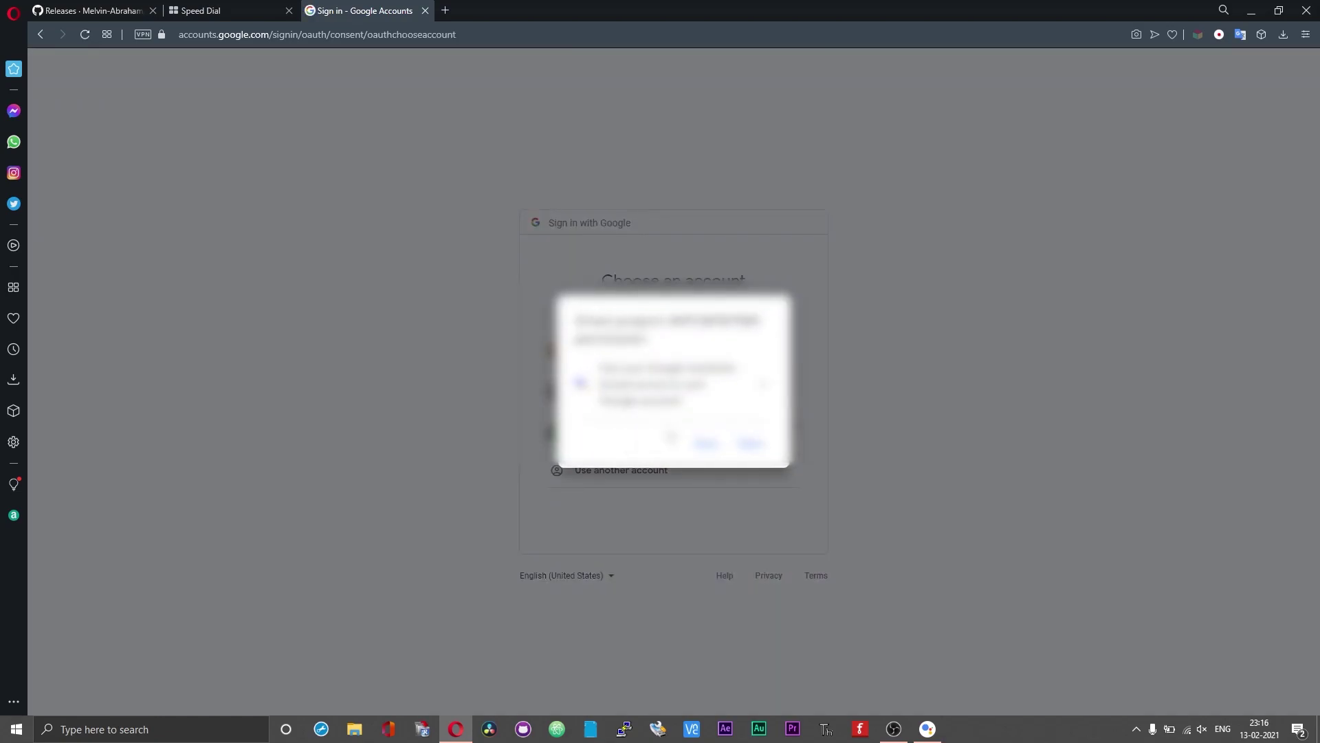
left_click(749, 445)
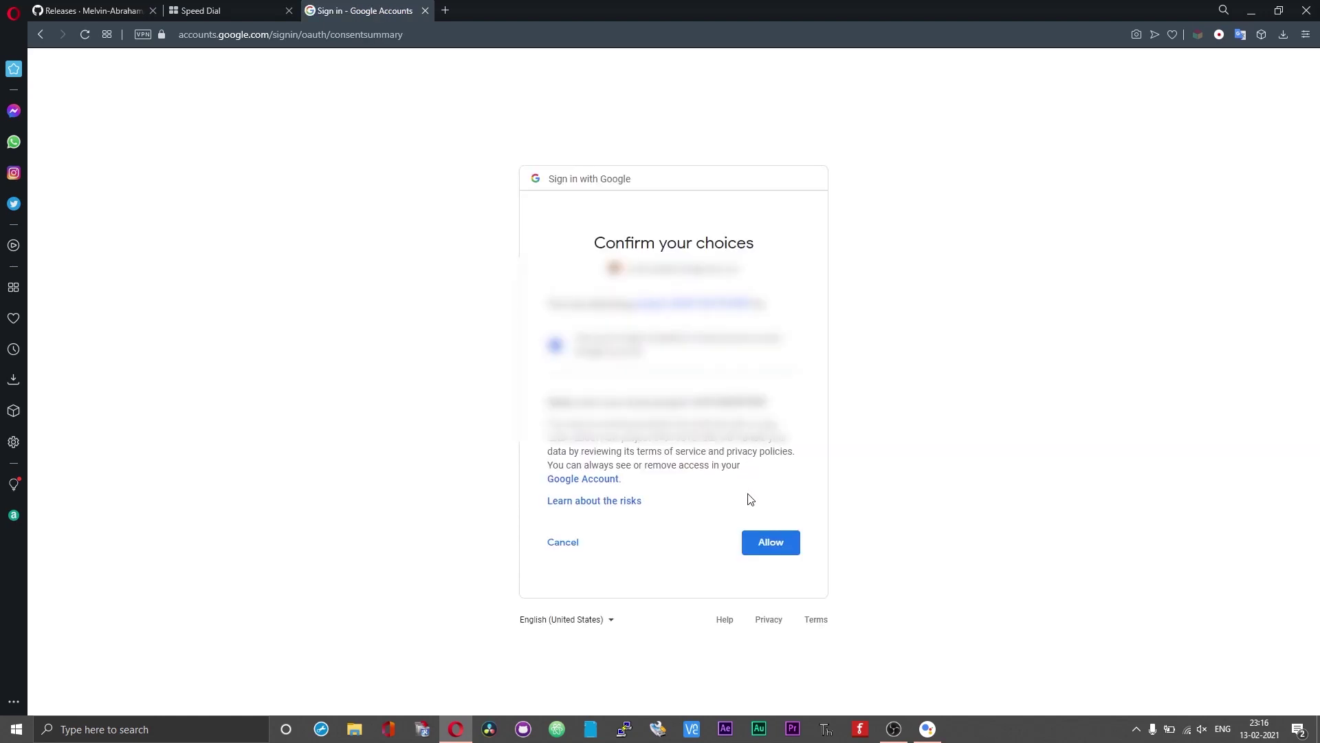
left_click(754, 544)
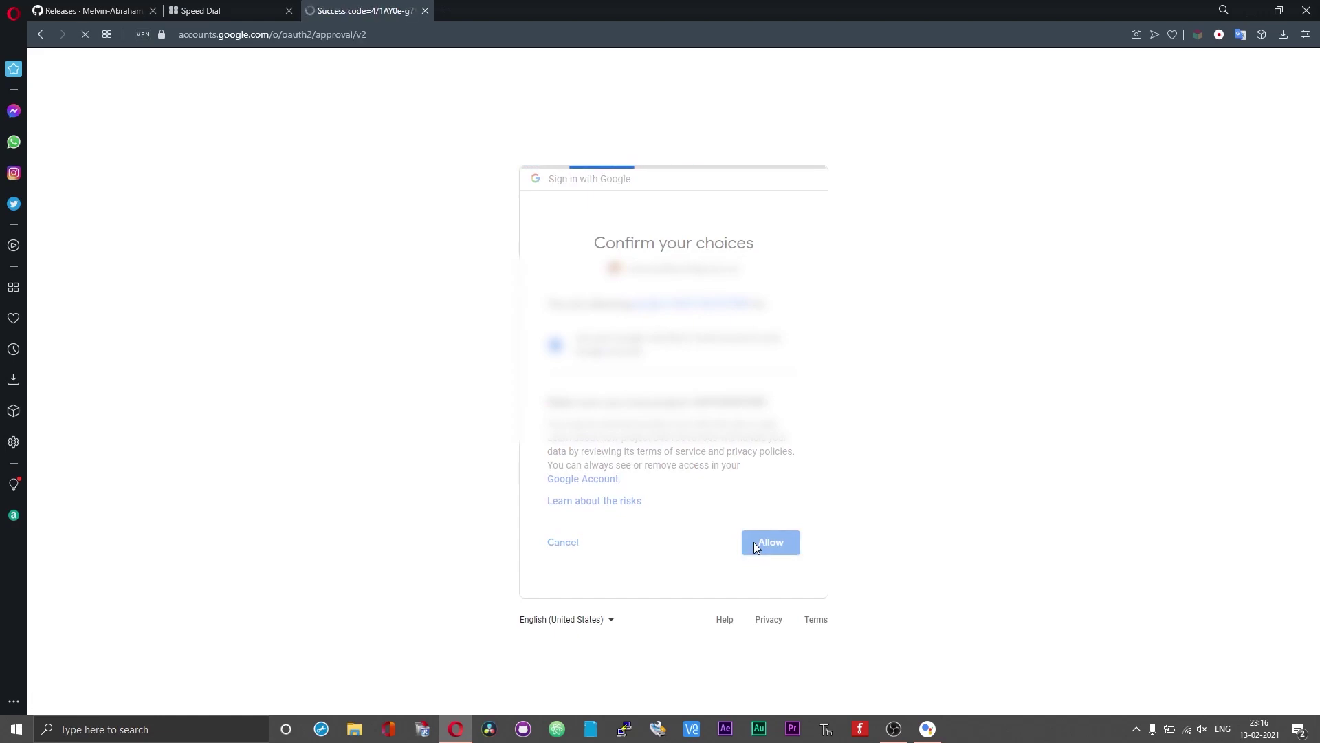
Copy the authentication code from the Google sign-in page, paste it into the assistant's Get token field and submit it.
right_click(719, 347)
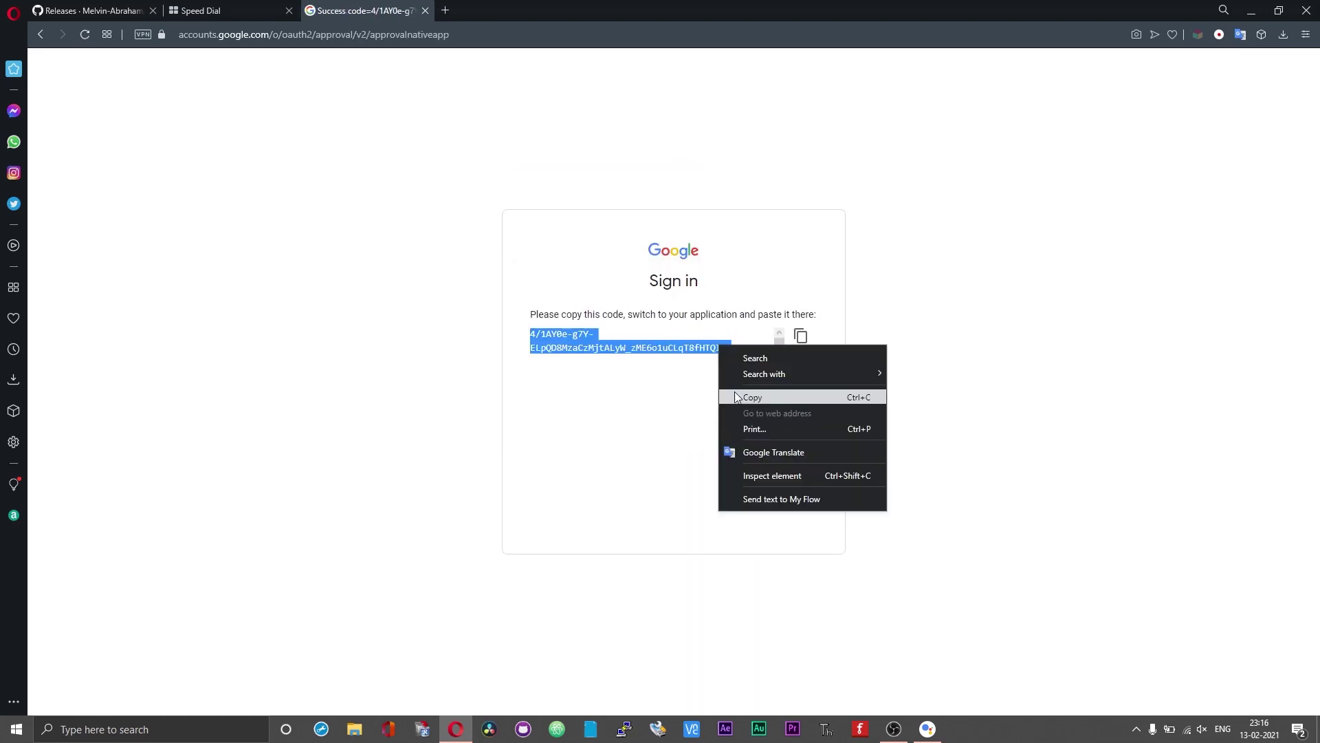
left_click(751, 397)
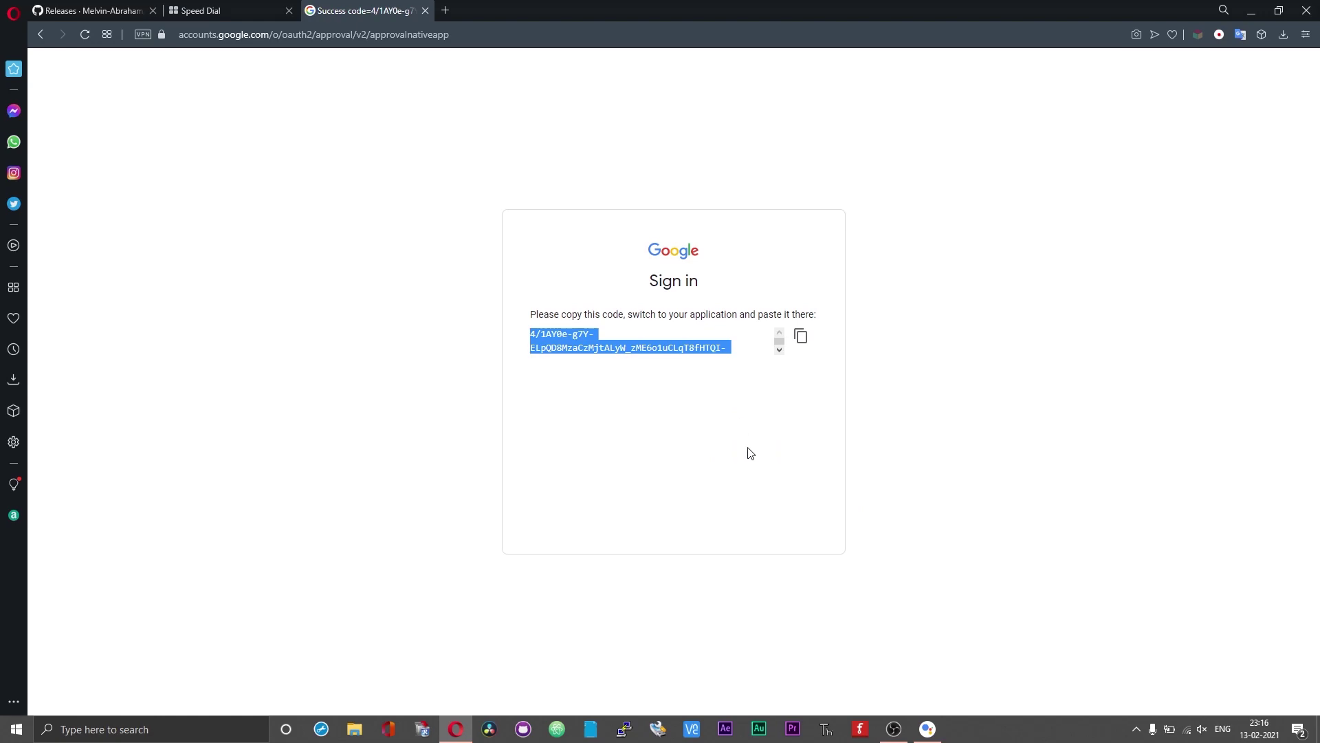
left_click(928, 729)
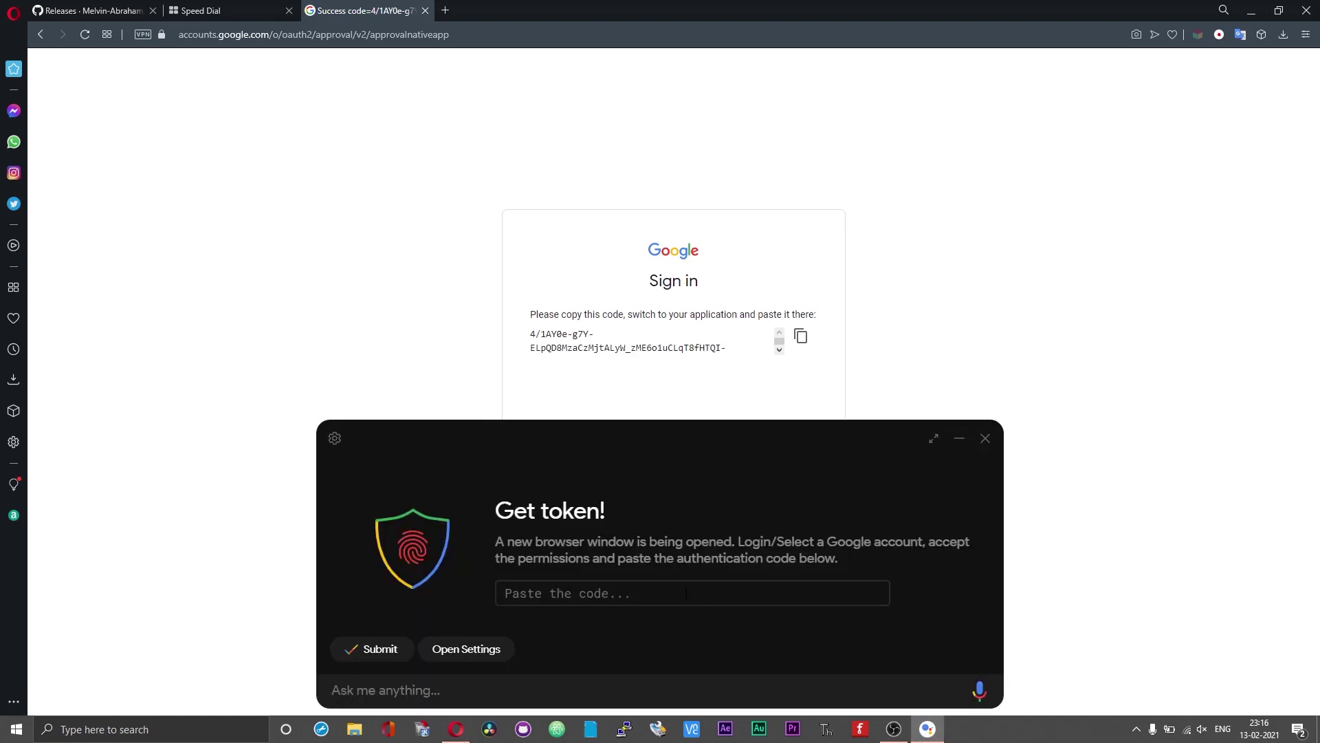
left_click(686, 593)
key("ctrl+v")
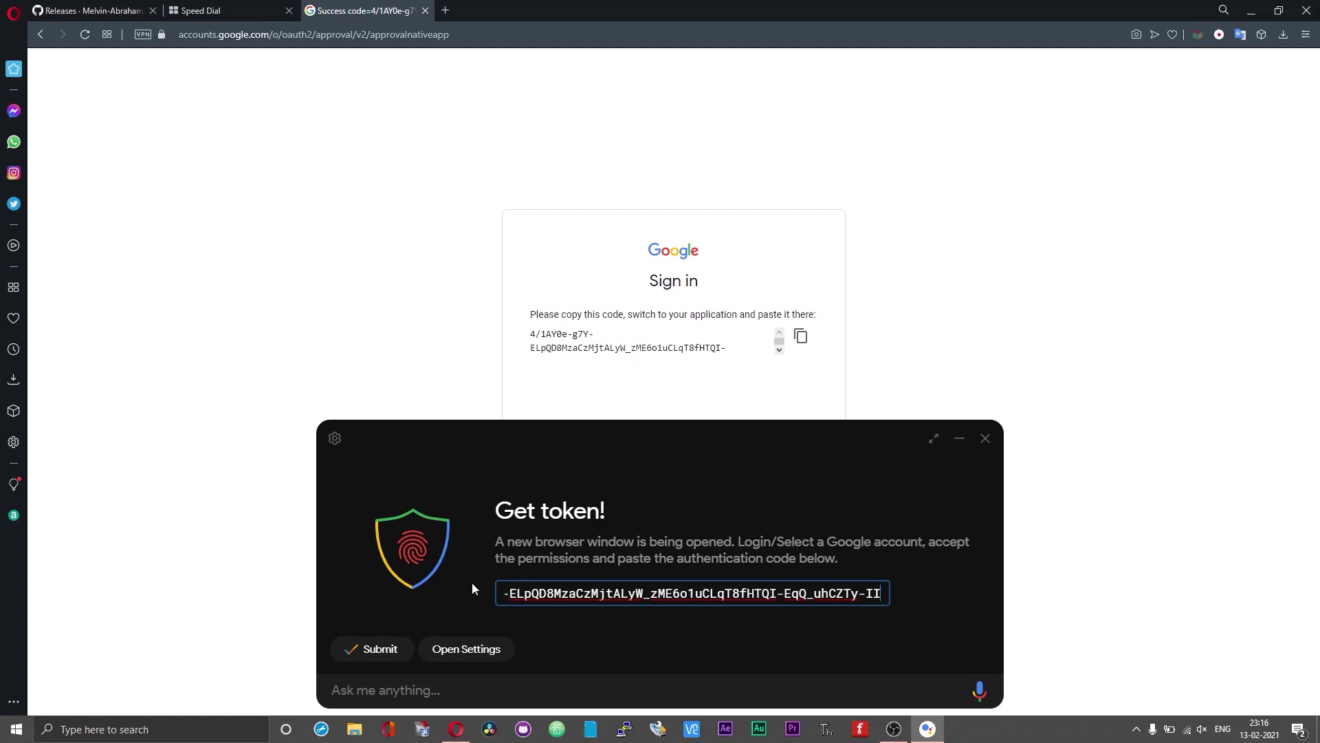
left_click(389, 648)
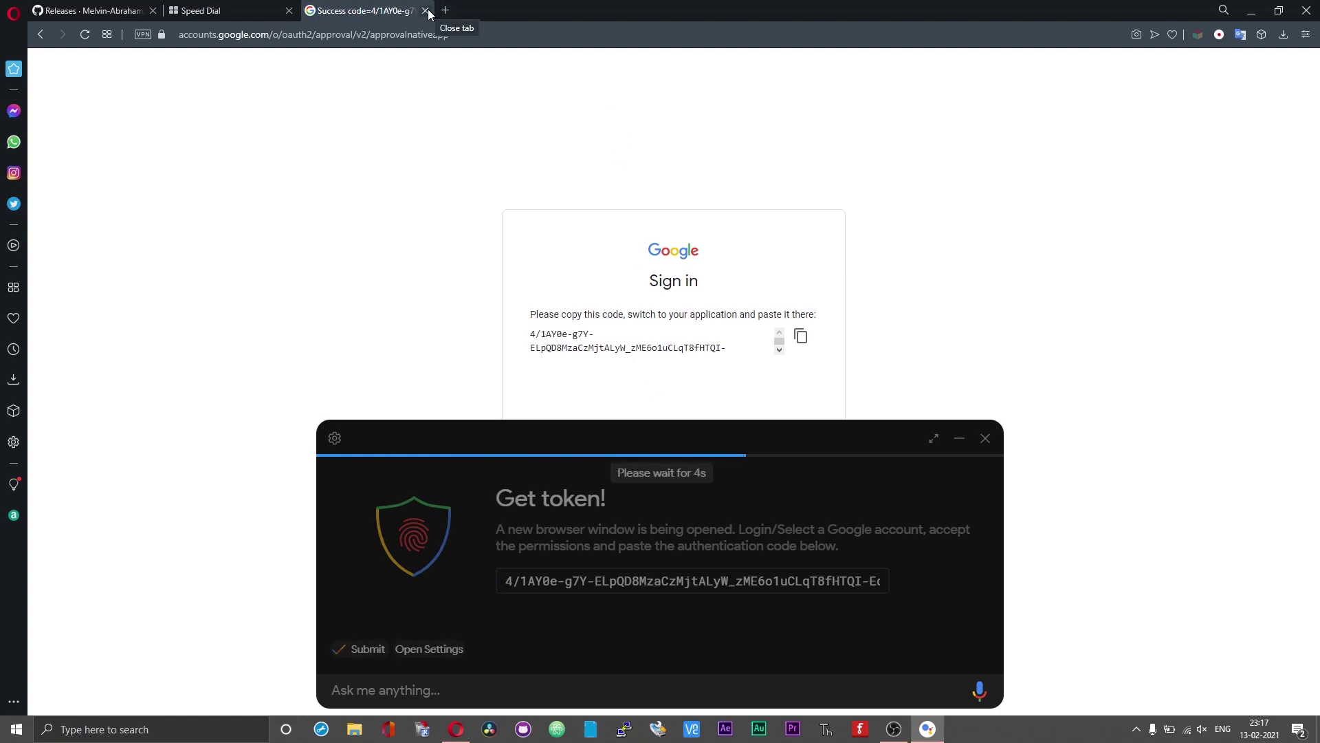
Quit the Opera browser and relaunch the assistant to apply the saved tokens.
left_click(1310, 10)
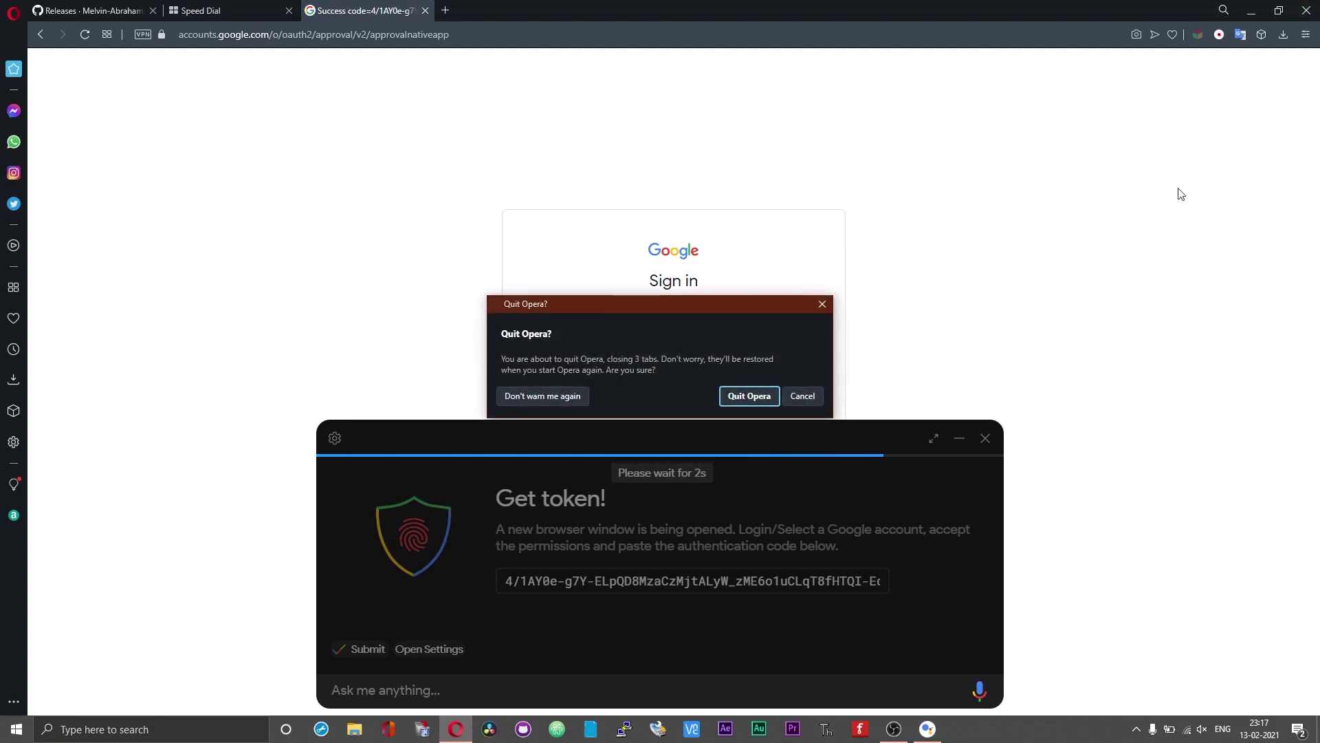
left_click(747, 392)
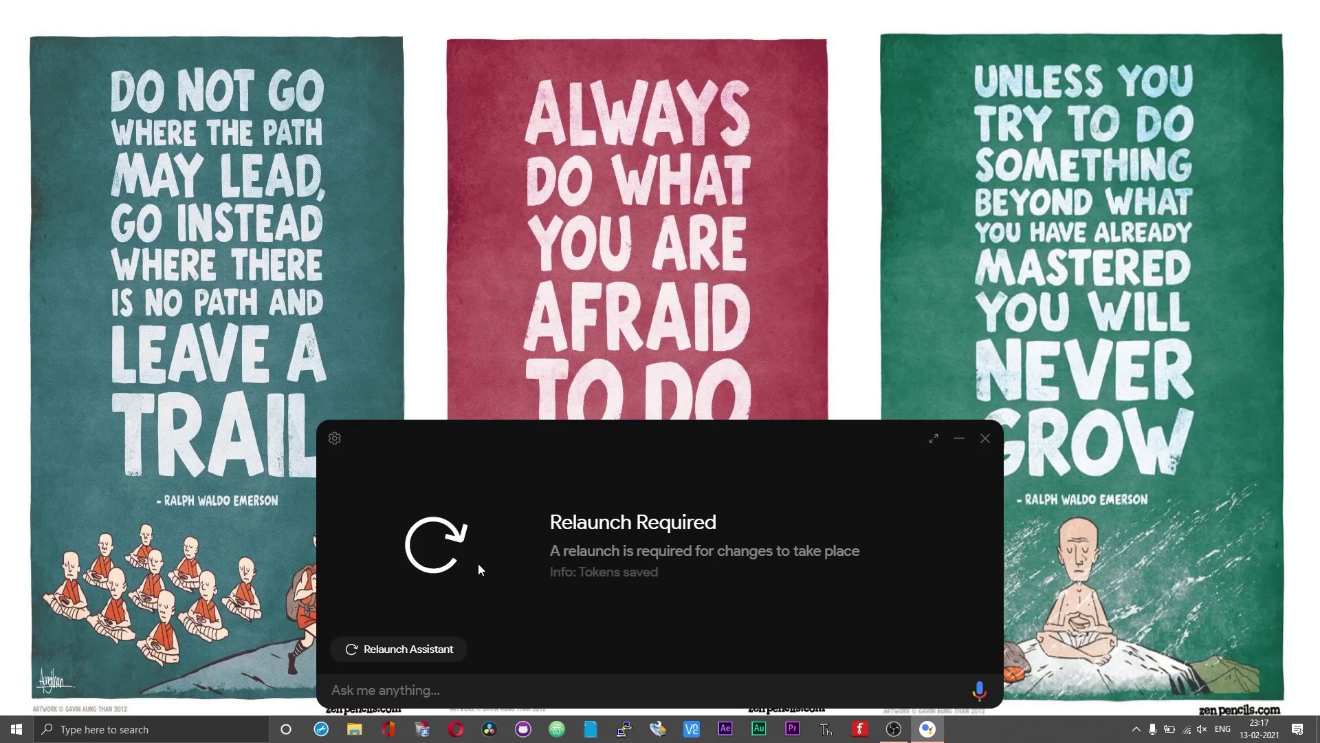
left_click(438, 650)
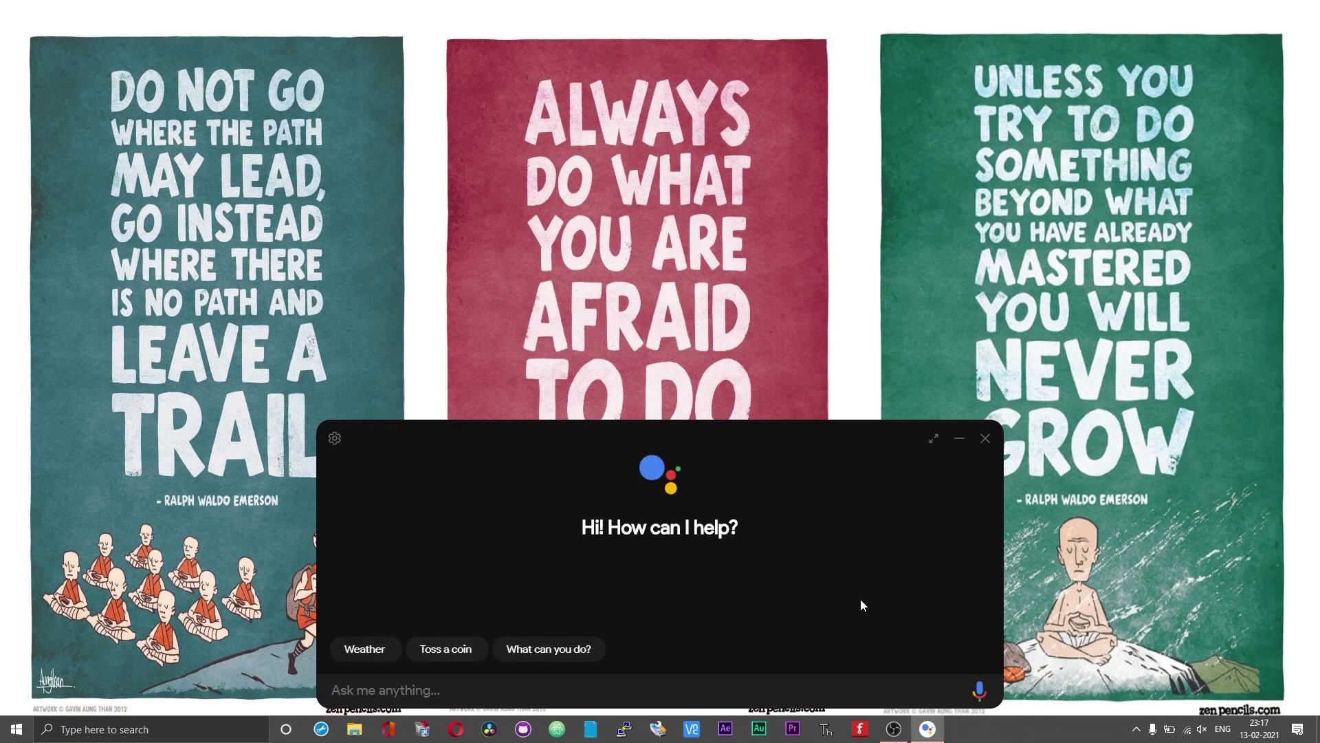
Ask the assistant by voice "how is the weather in New York now", and close and reopen its window.
left_click(975, 689)
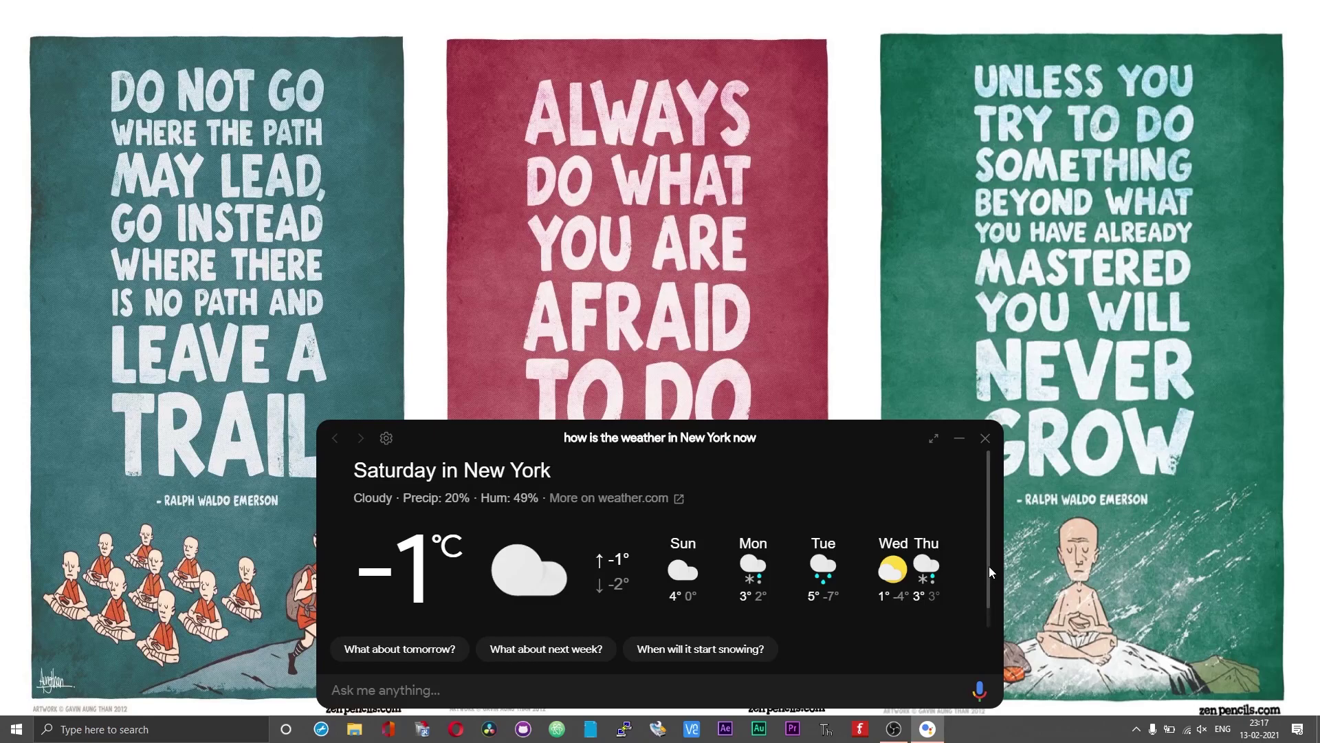
left_click(989, 438)
key("super+shift+a")
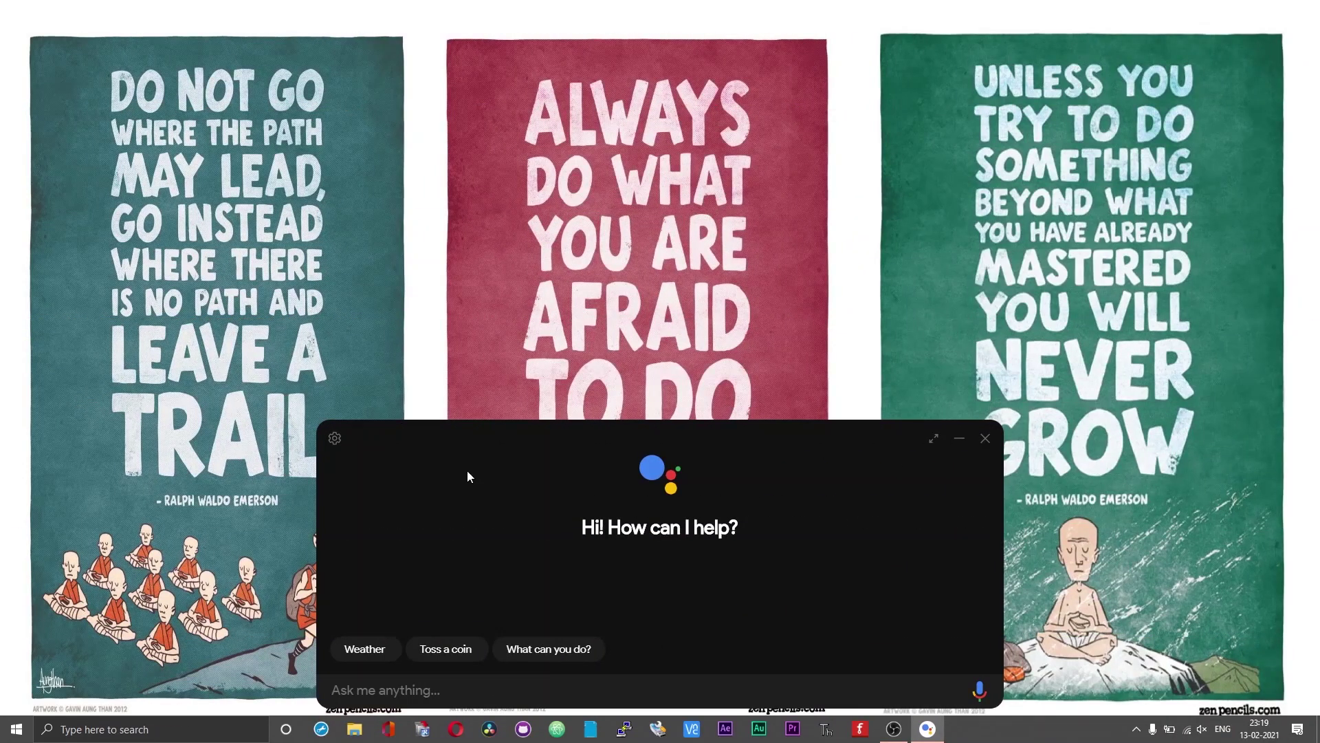
Enable the microphone on application startup in the assistant's settings, save the change and close the assistant.
left_click(336, 439)
scroll(463, 526, "down", 5)
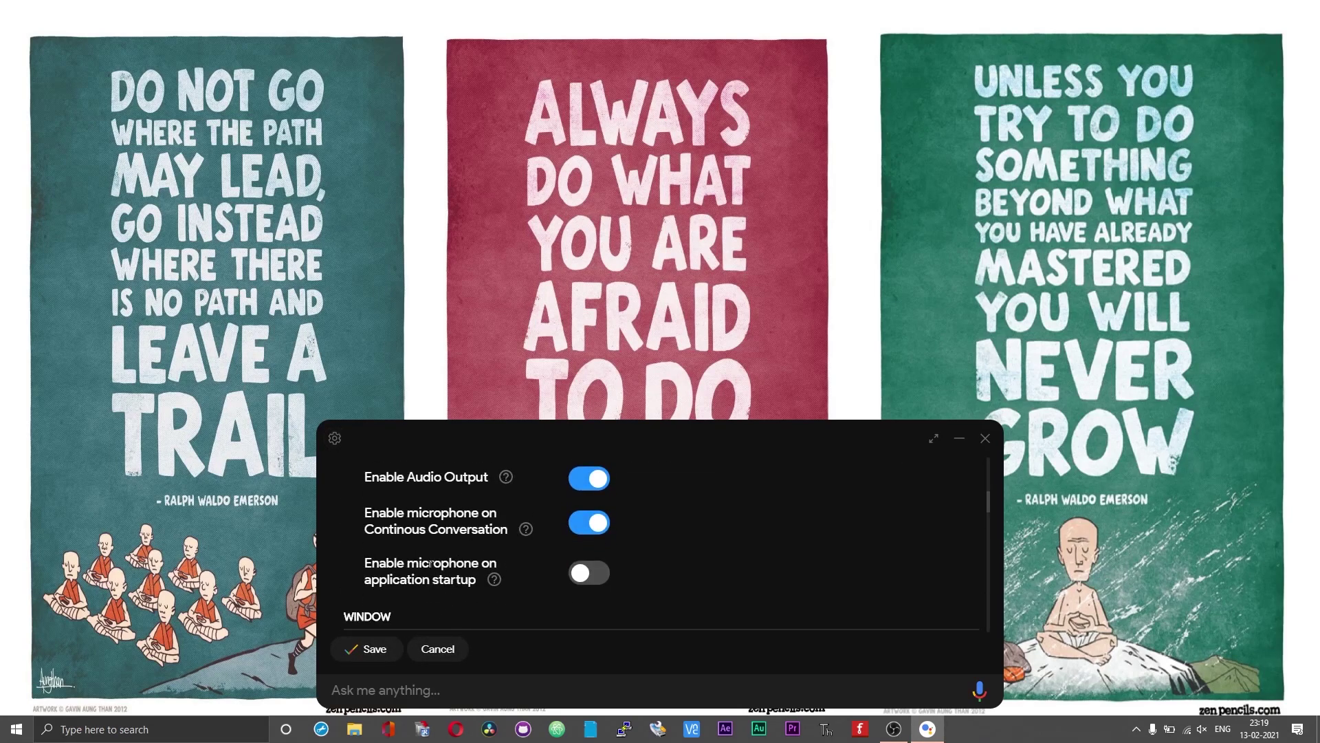
left_click(576, 578)
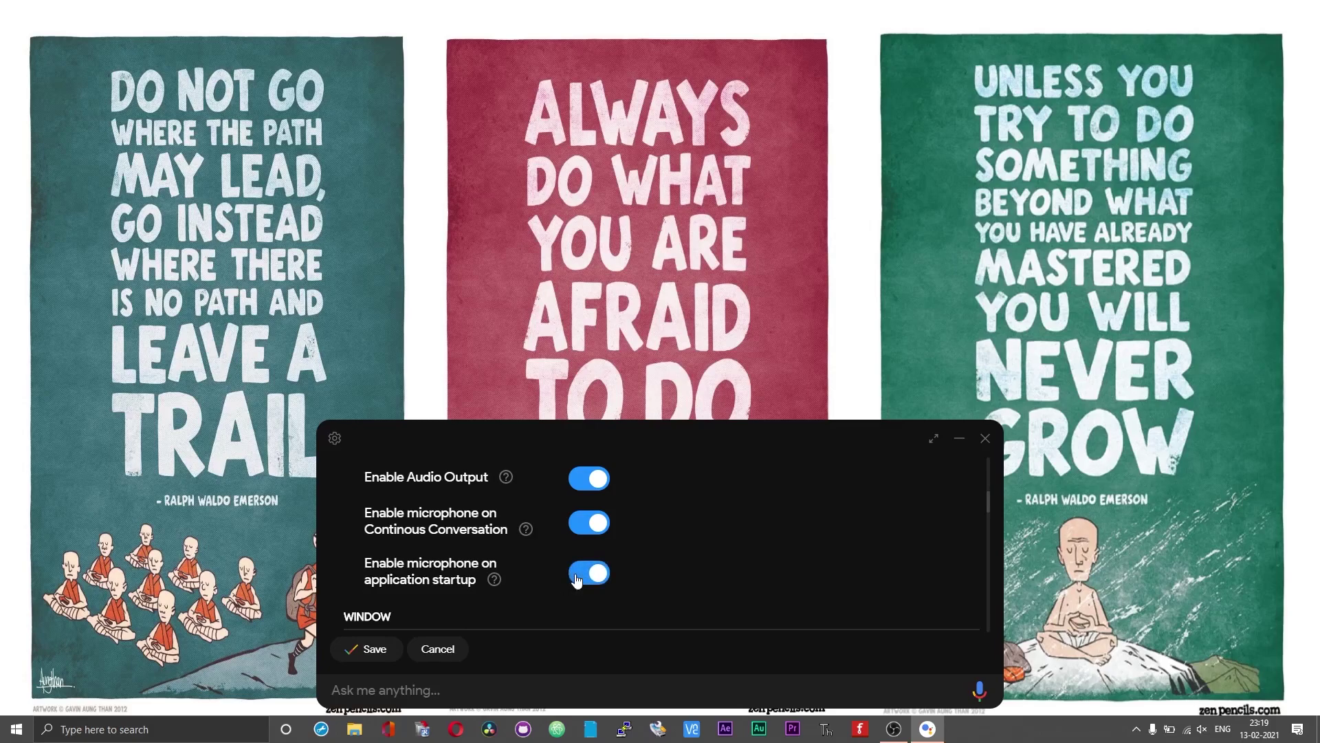
left_click(372, 652)
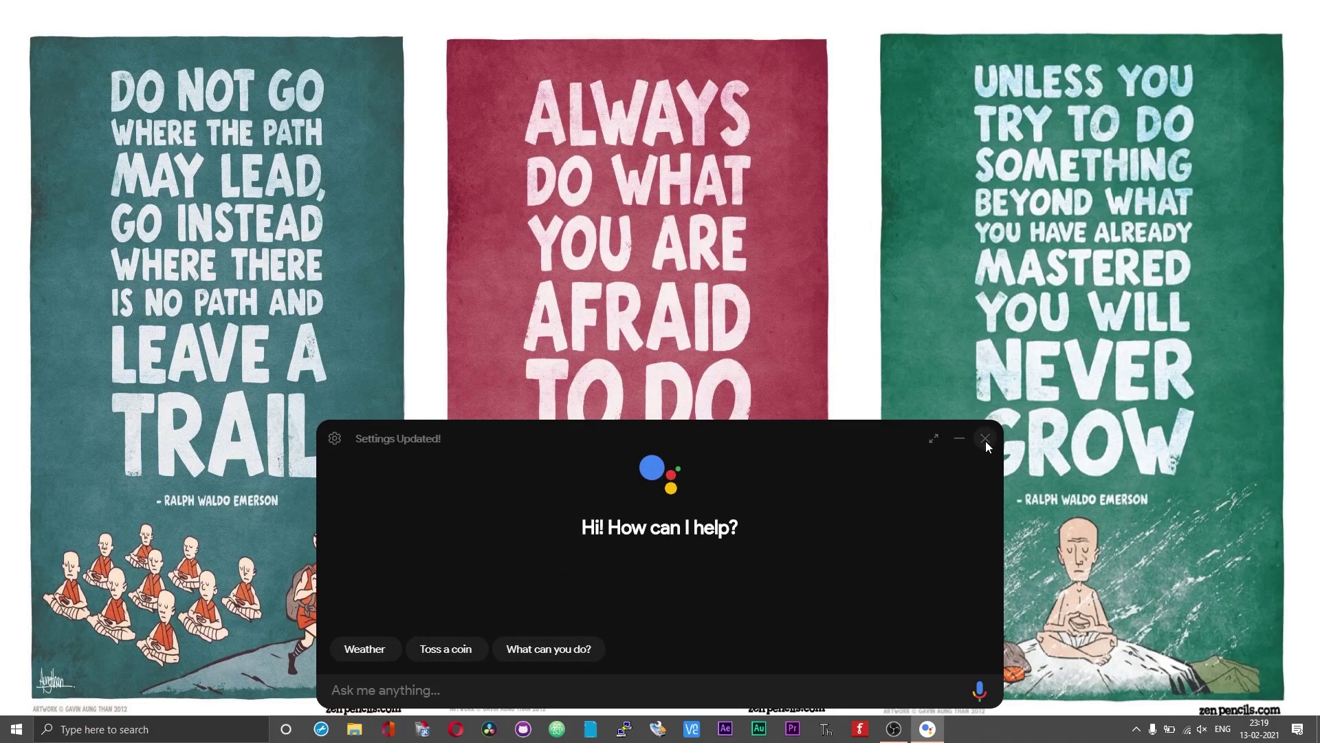
left_click(985, 440)
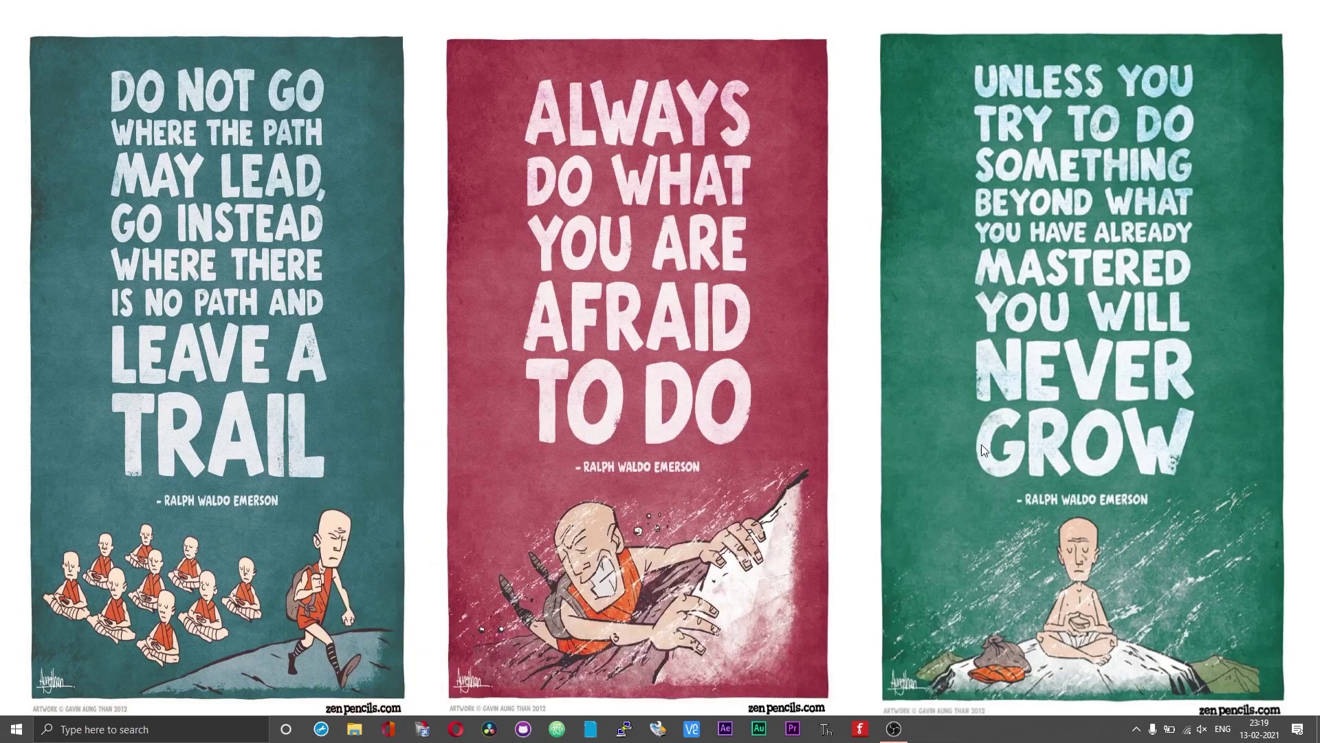
Open the Downloads folder in File Explorer and run Assistant_Shortcut.exe.
left_click(354, 728)
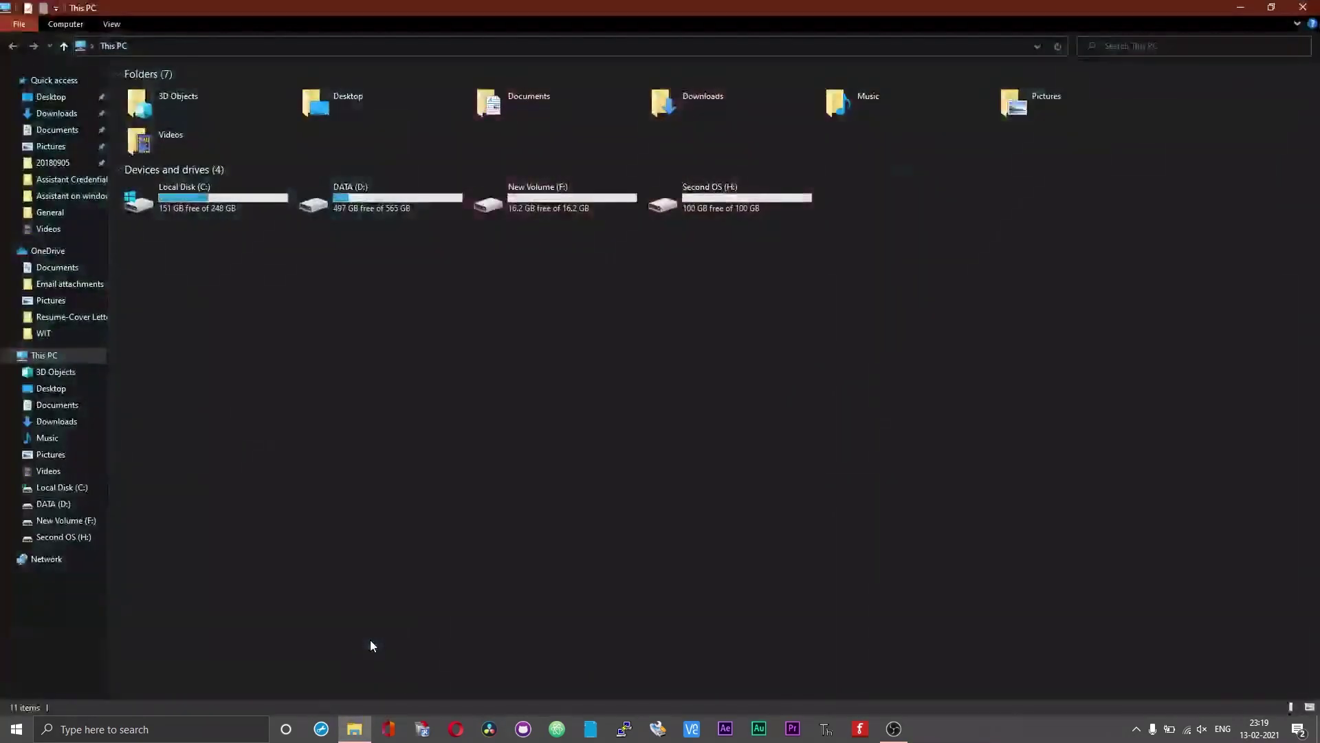
left_click(69, 113)
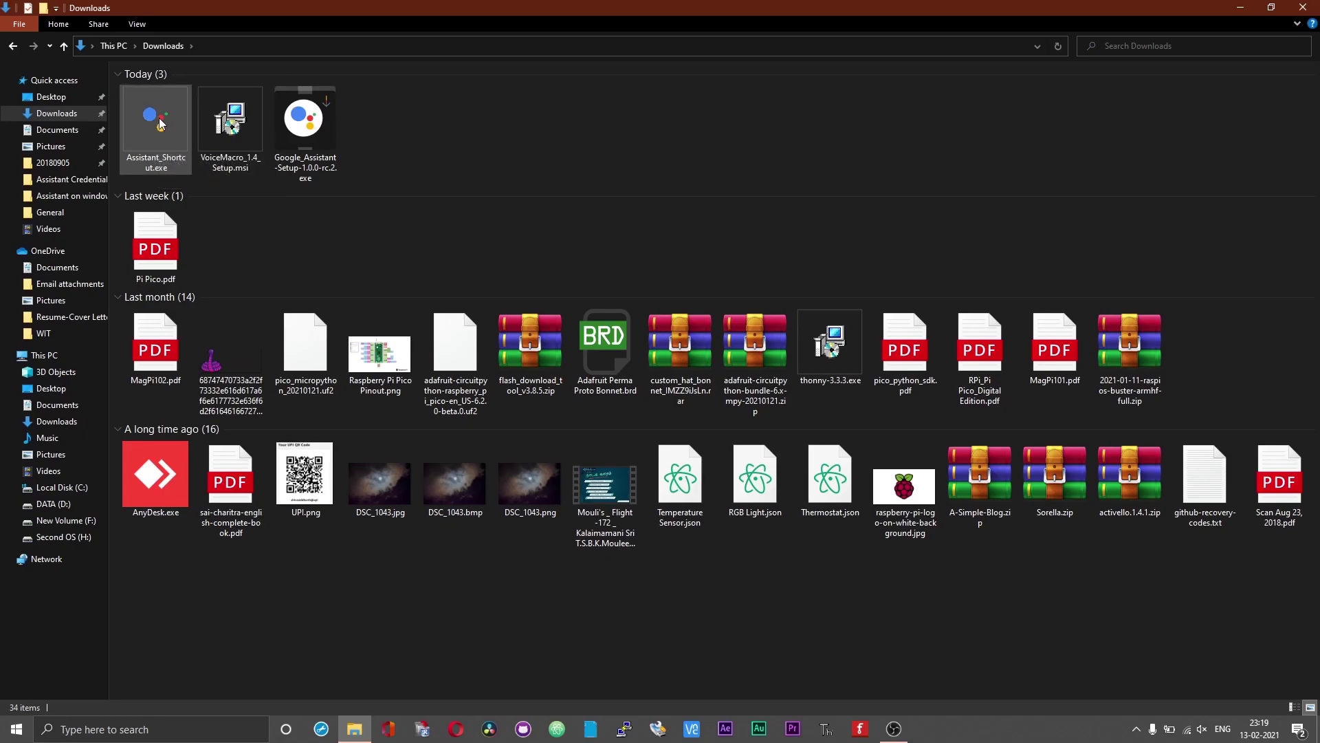
double_click(157, 127)
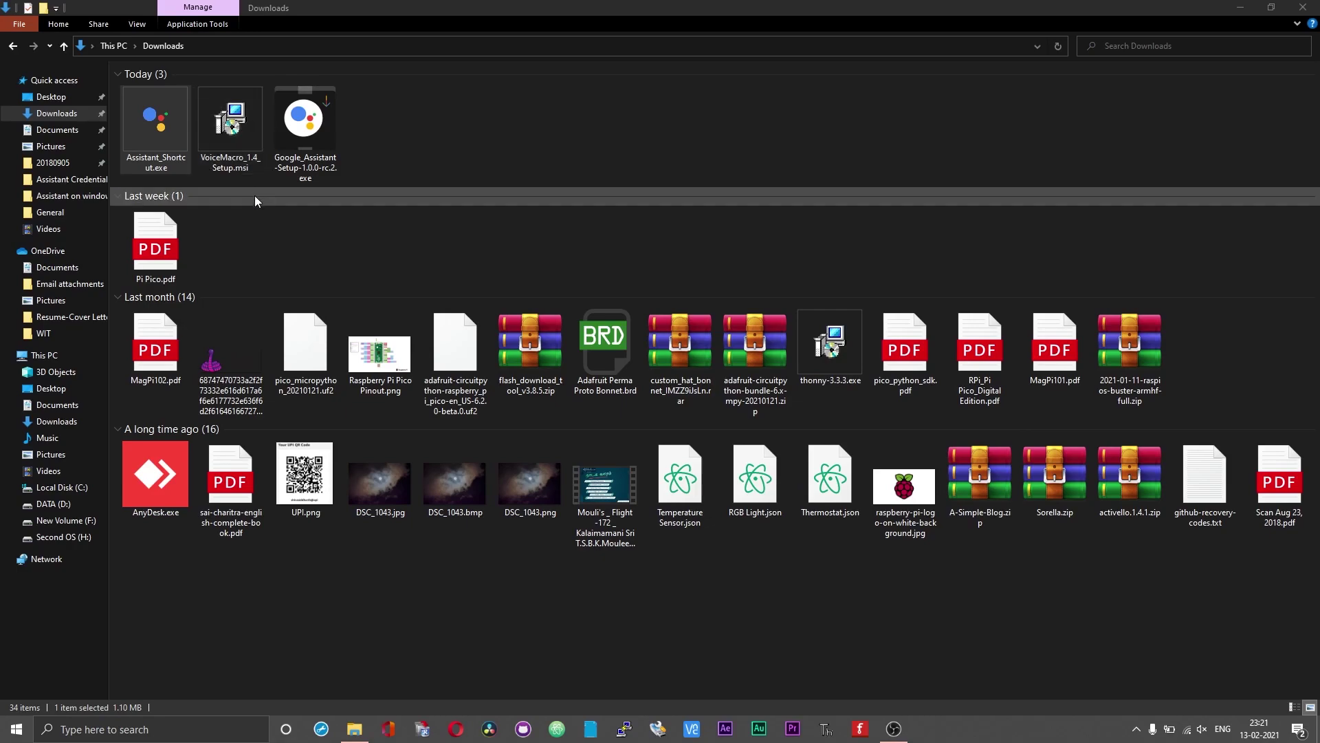
Launch VoiceMacro_1.4_Setup.msi from the Downloads folder and close File Explorer.
left_click(360, 145)
double_click(263, 137)
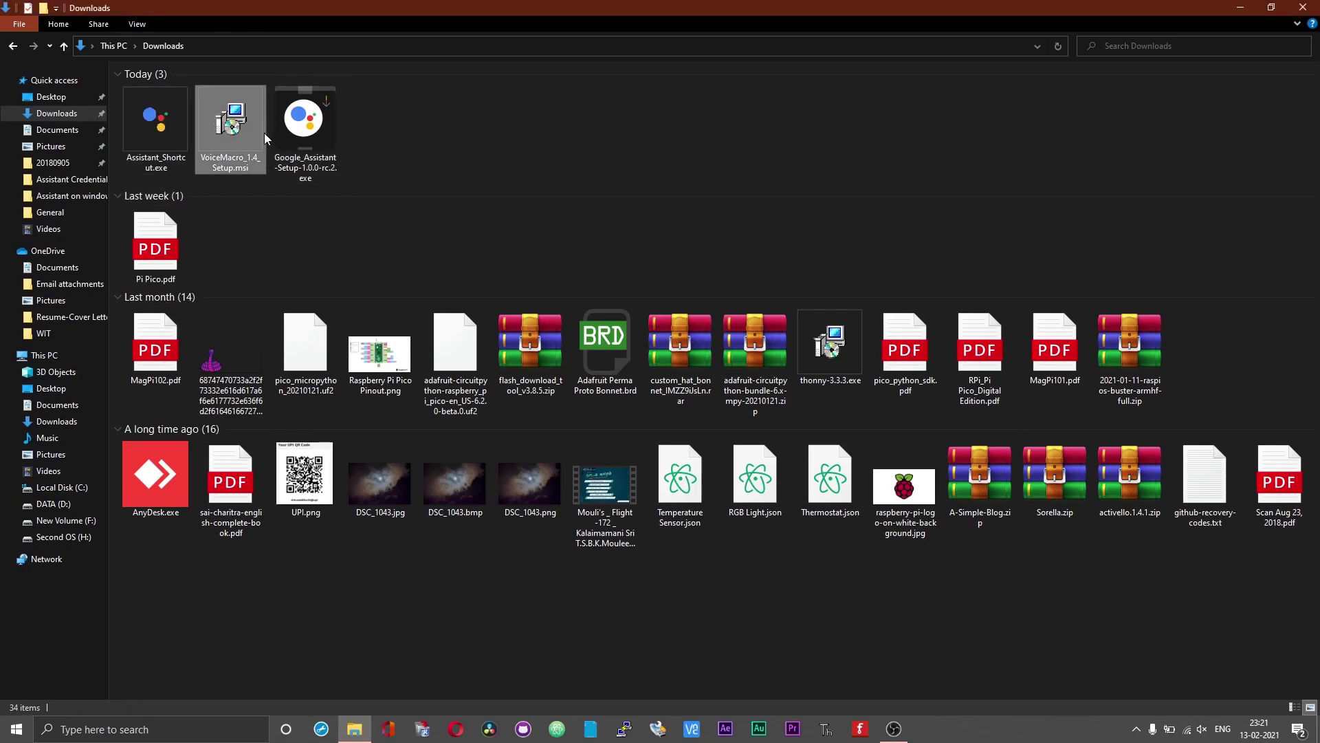
left_click(1315, 9)
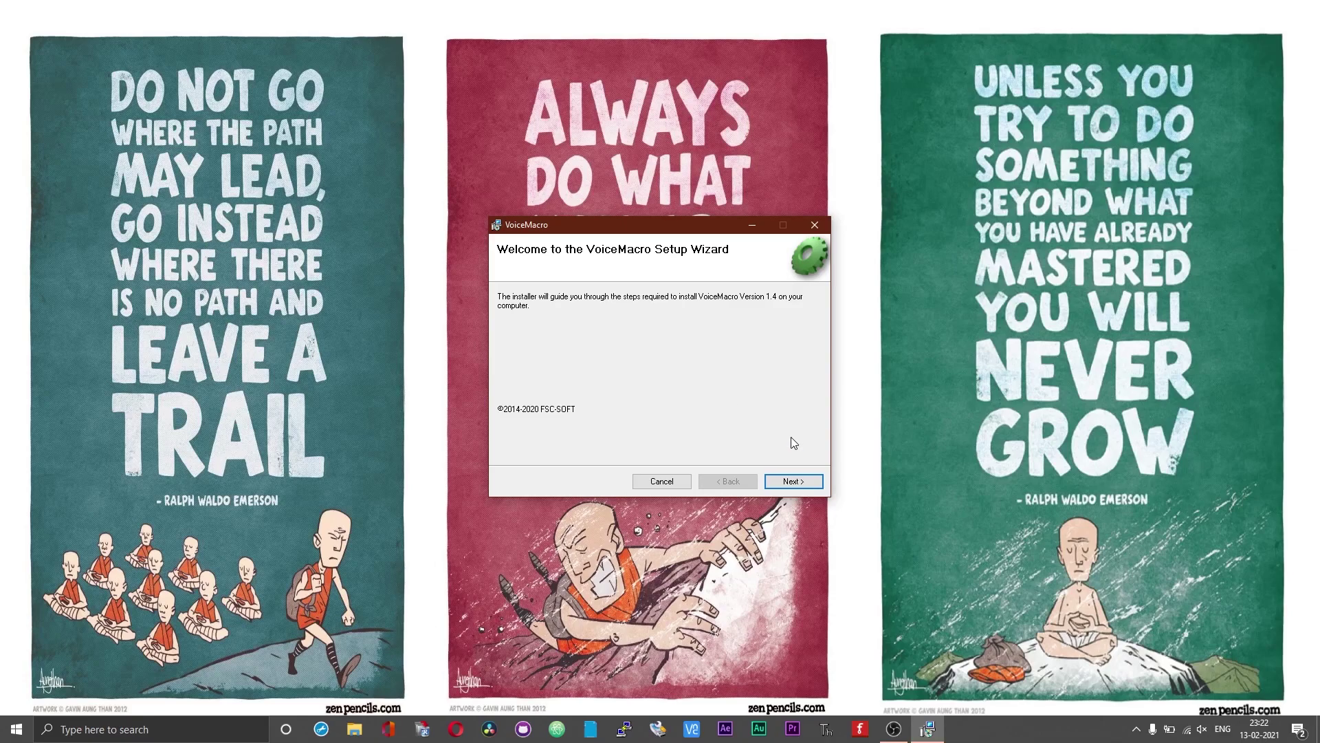
Install VoiceMacro 1.4 in the default folder C:\Program Files (x86)\VoiceMacro\, allow the device changes and close the finished installer.
left_click(791, 484)
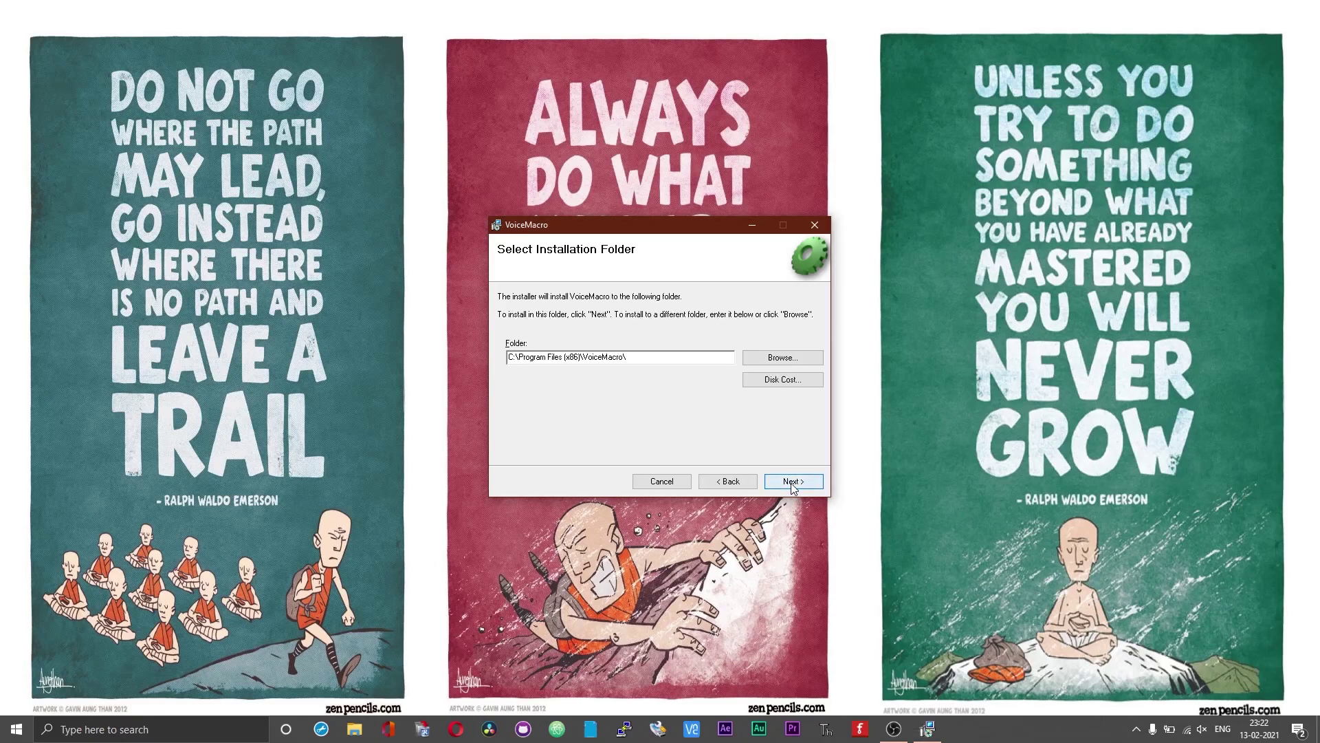
left_click(793, 486)
left_click(793, 483)
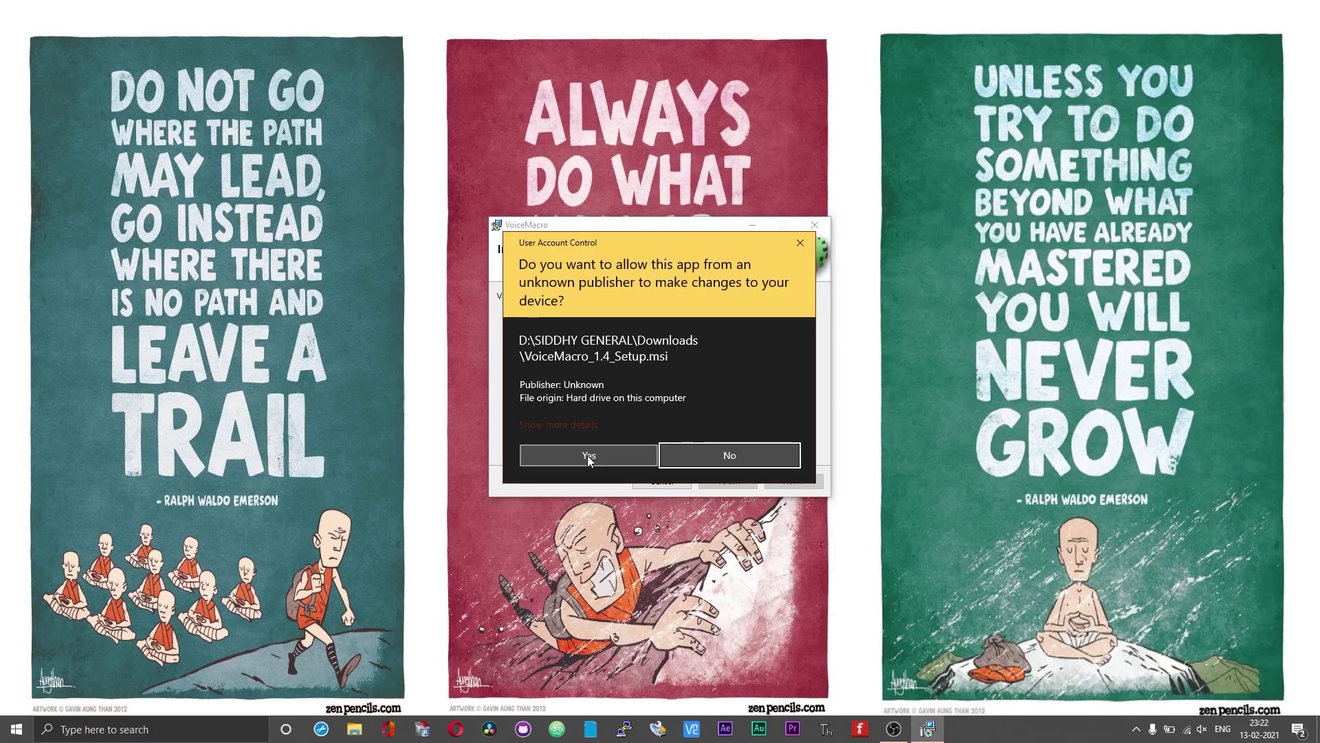
left_click(588, 456)
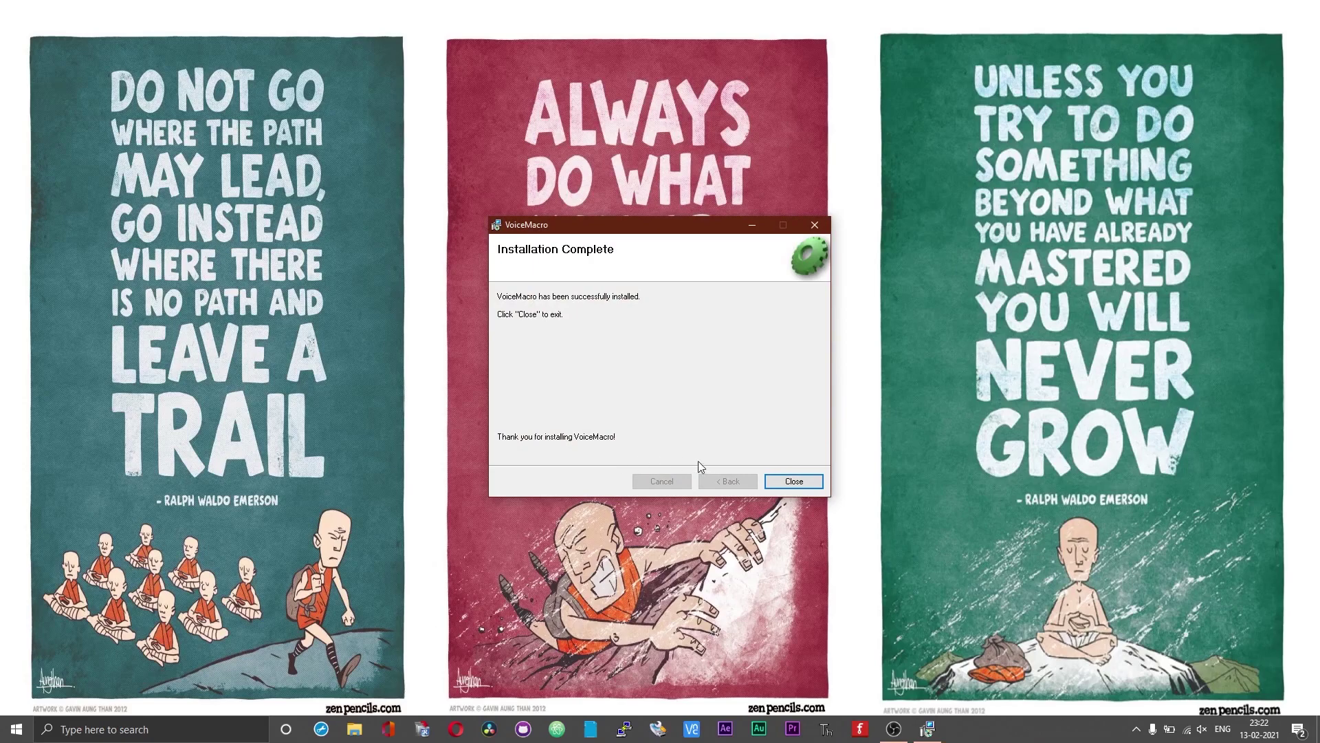
left_click(793, 482)
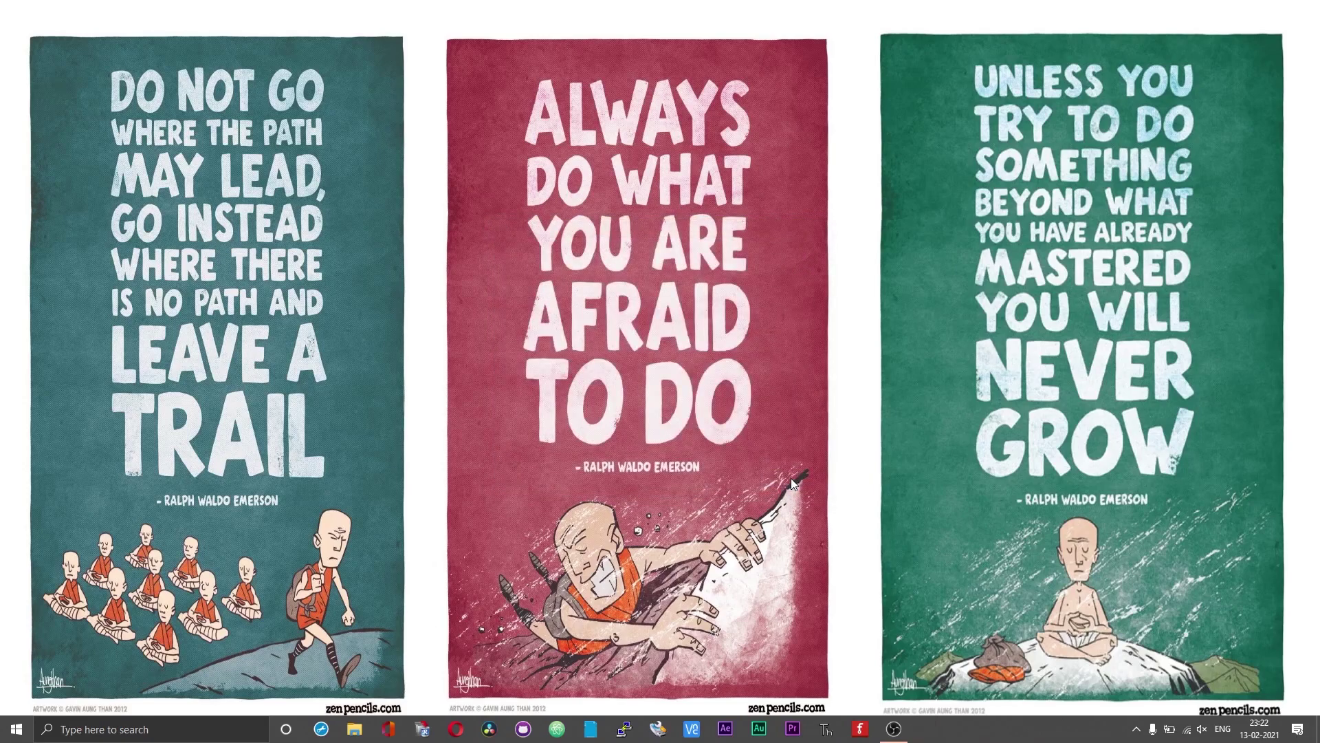
Launch VoiceMacro and decline loading its Demonstration profile.
left_click(15, 730)
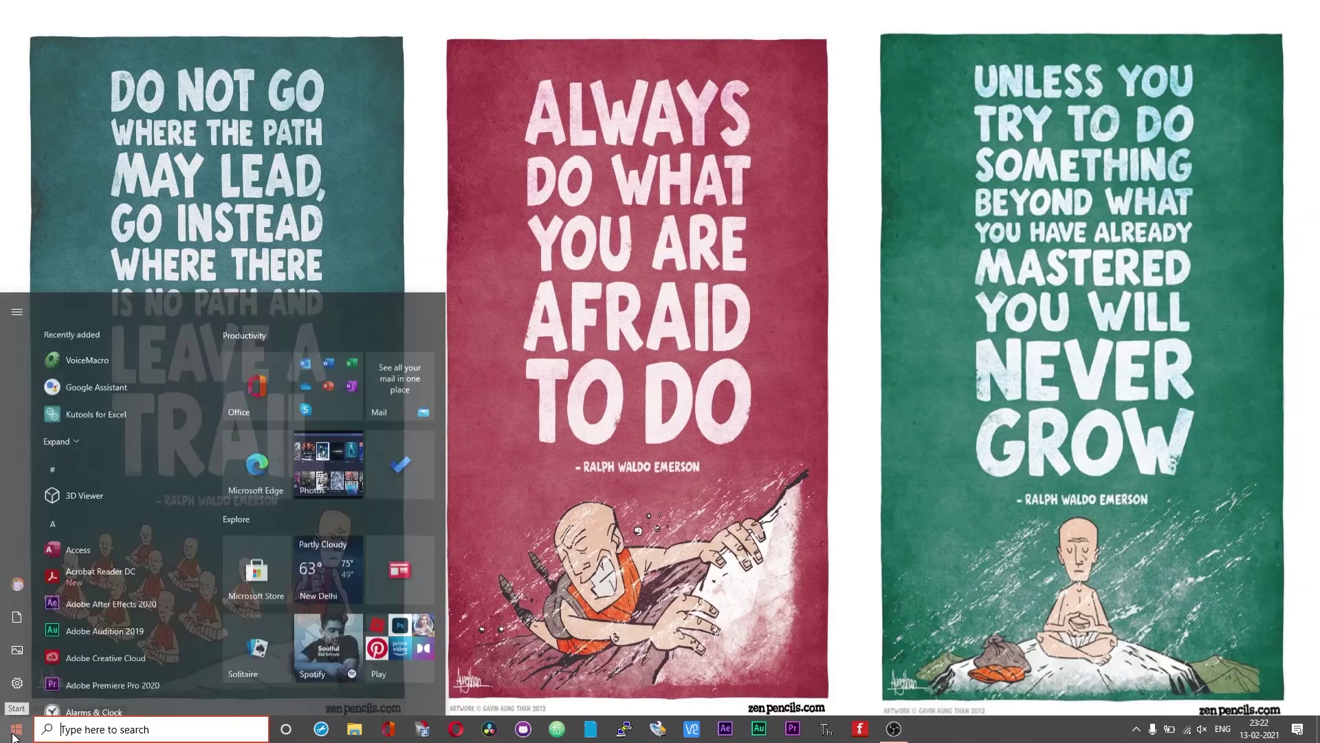
left_click(119, 317)
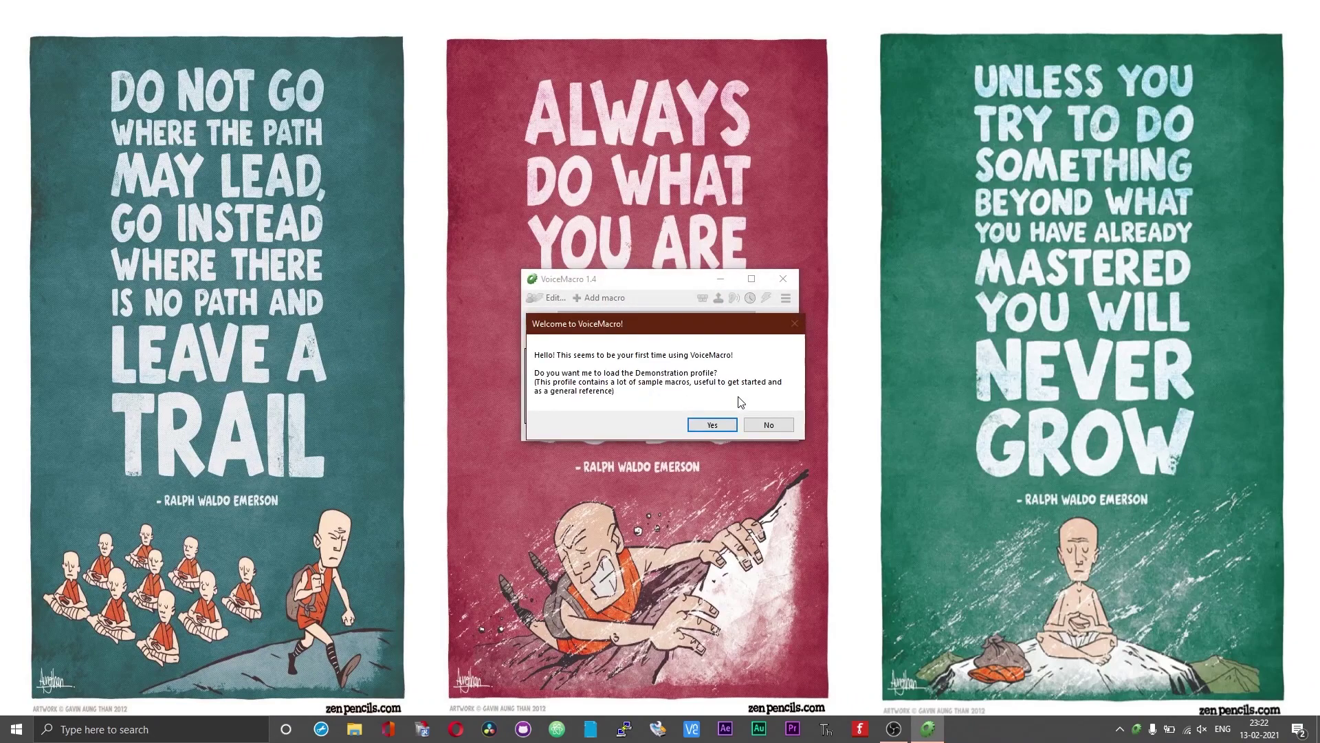
left_click(769, 424)
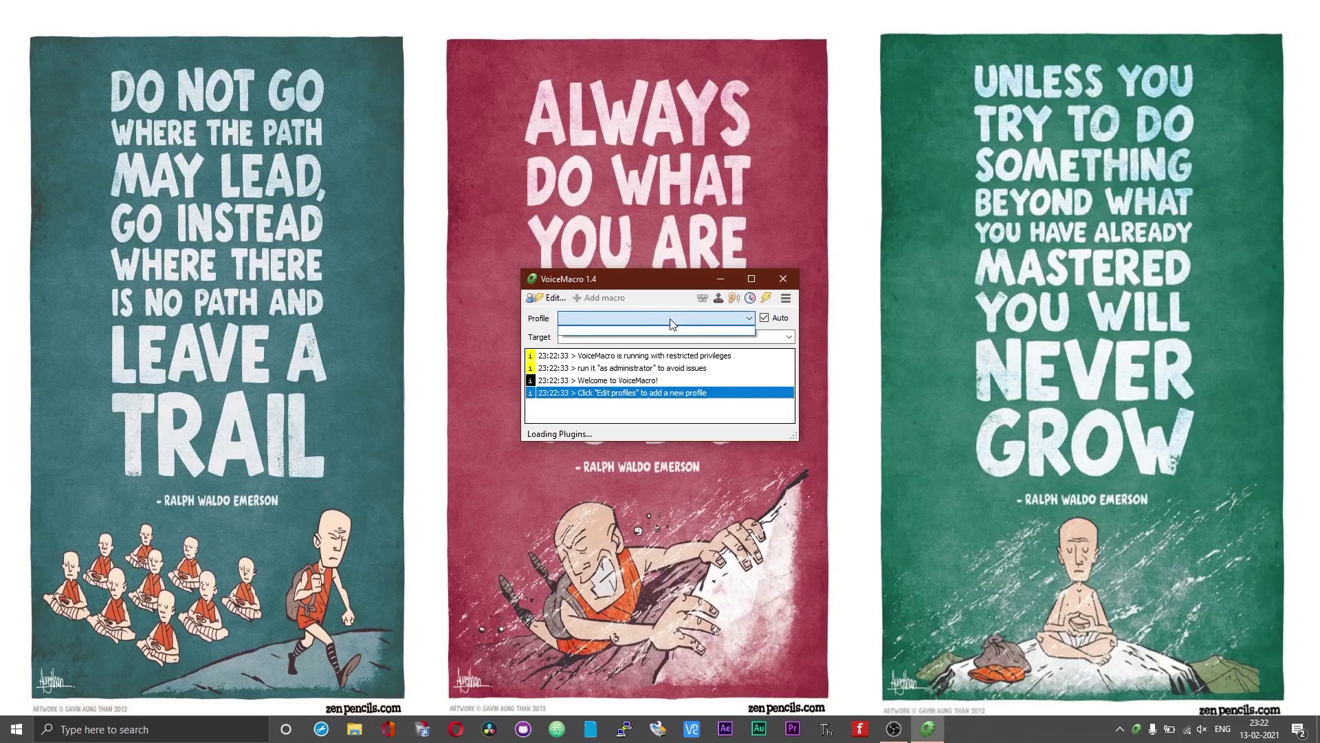
Add a new VoiceMacro profile named GoogleAssistant.
left_click(552, 298)
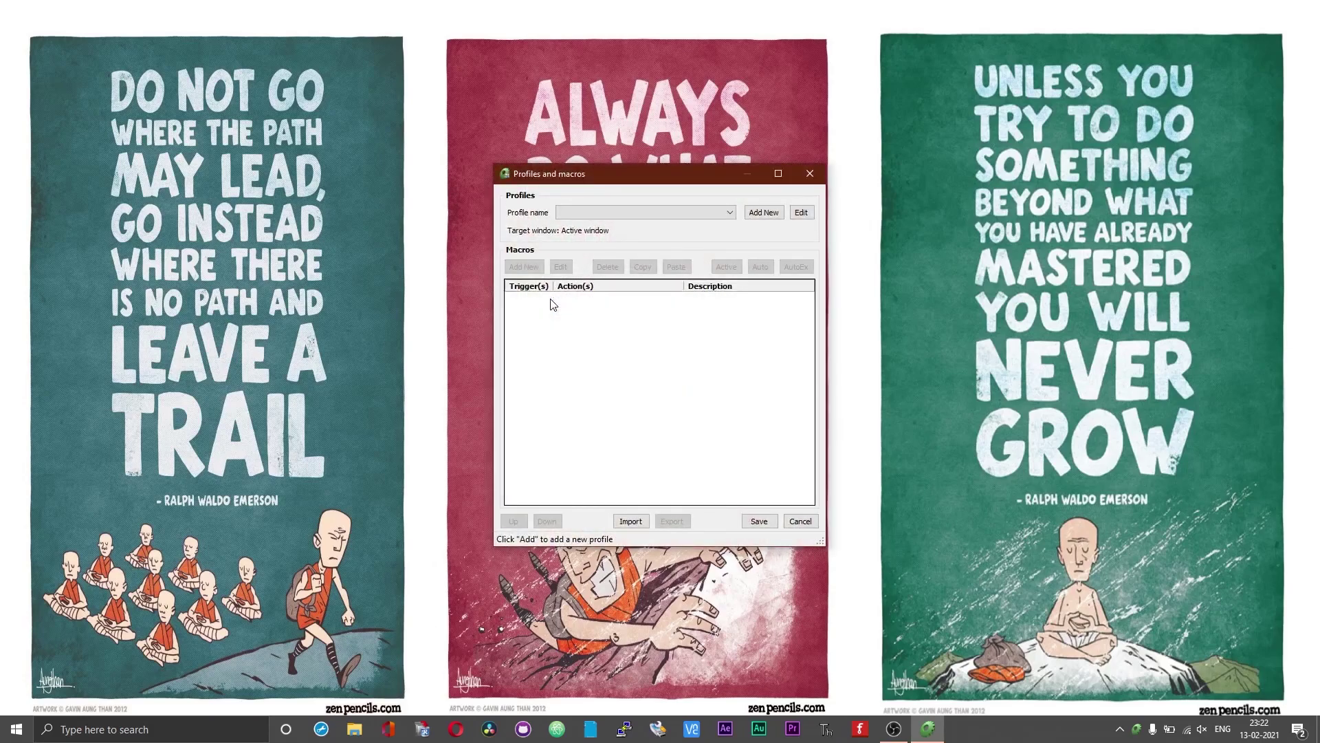
left_click(758, 217)
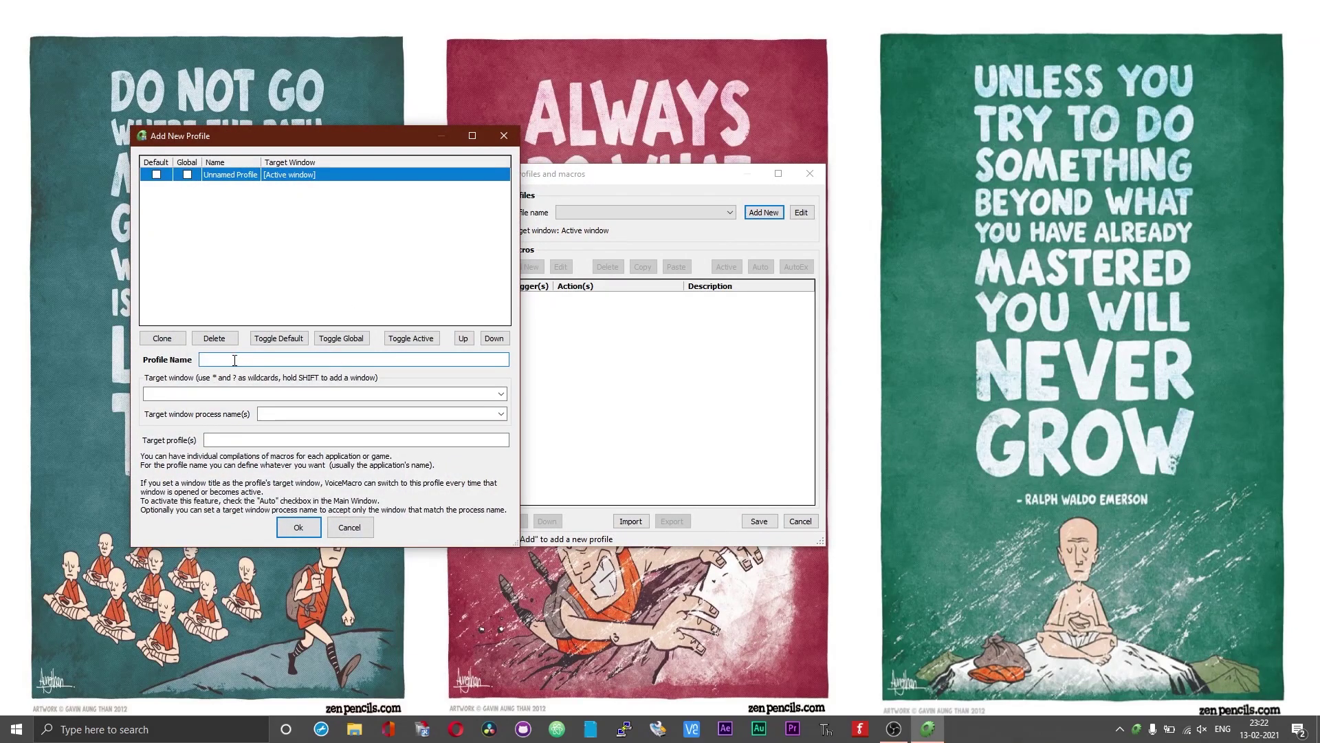
type("GoogleAss")
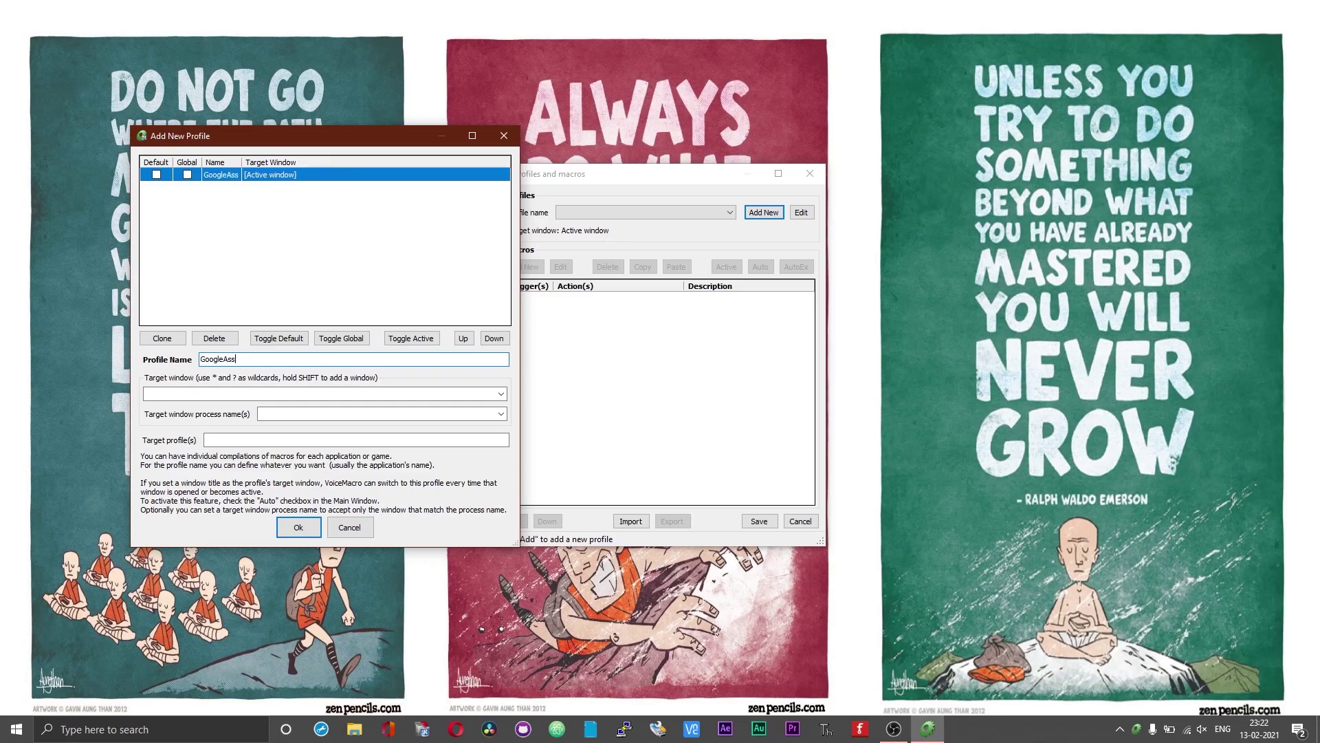
type("istant")
left_click(297, 528)
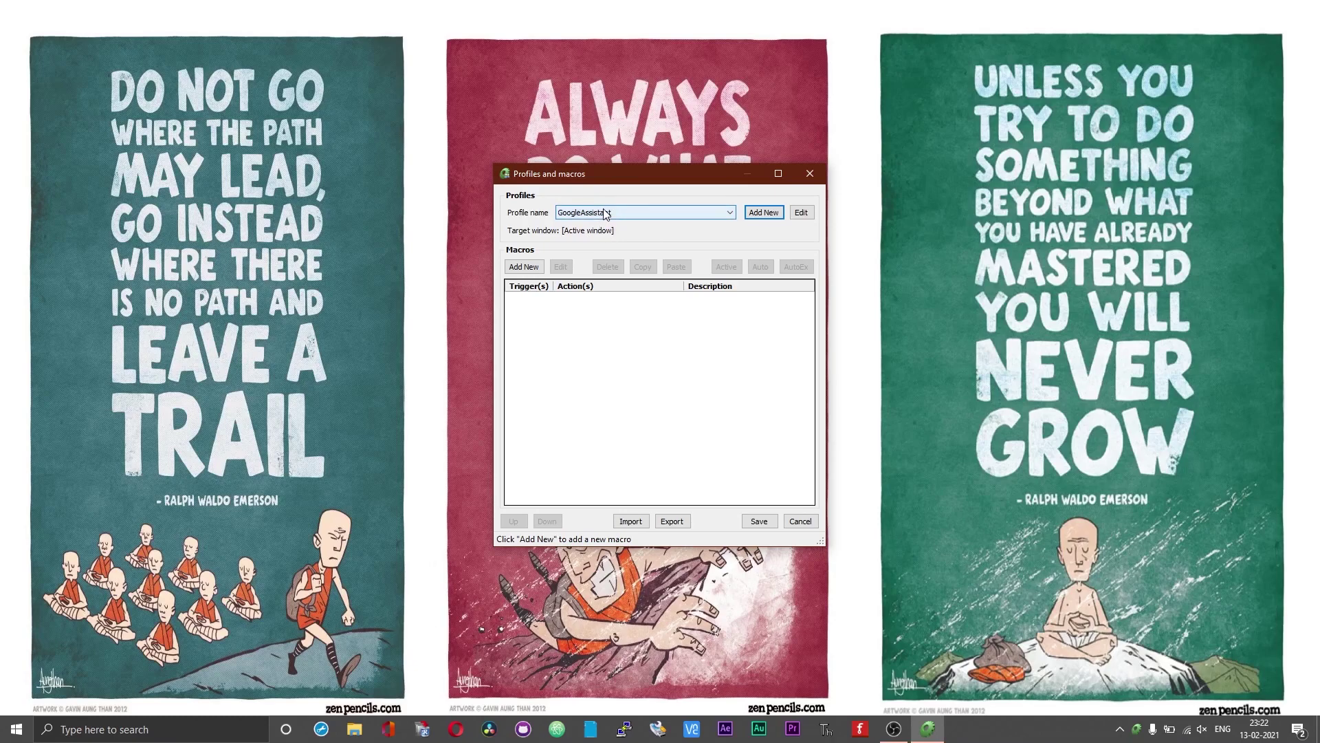
Add a new macro to the GoogleAssistant profile, activated by the voice command "Jennifer".
left_click(531, 271)
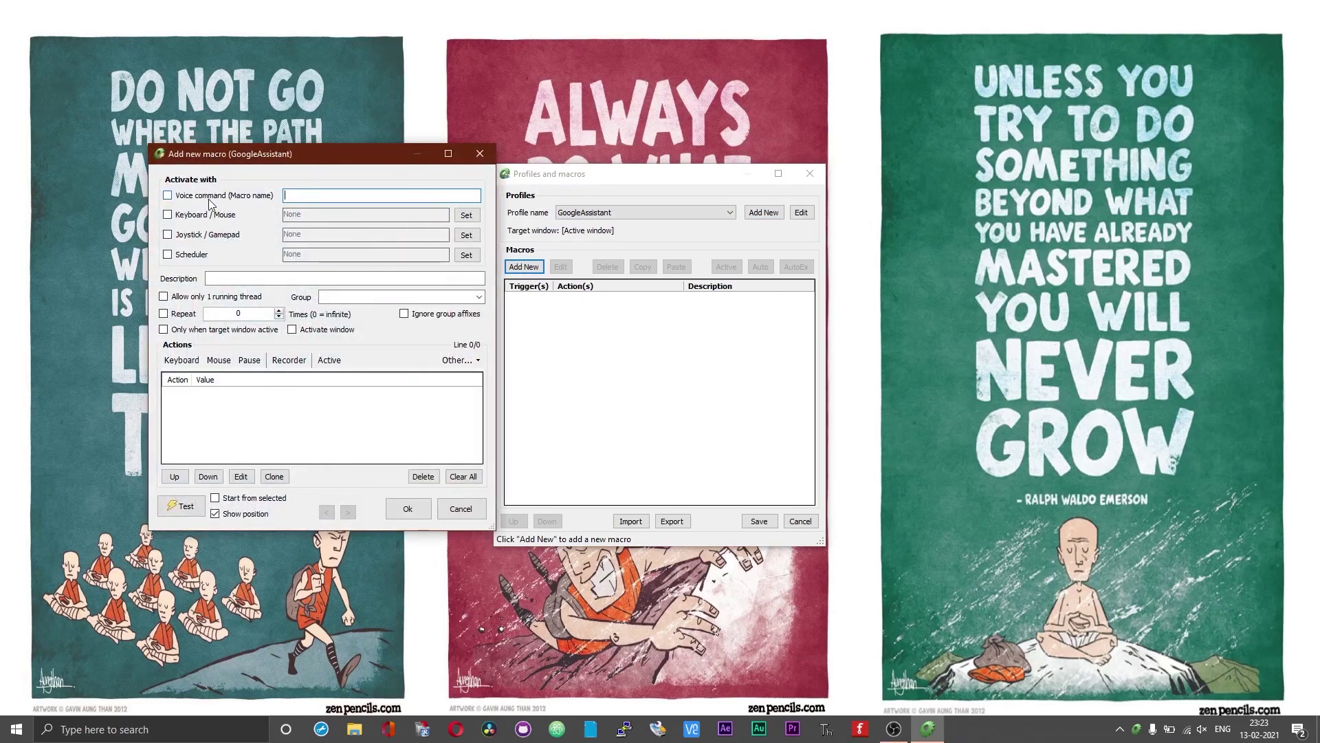
left_click(168, 195)
mouse_move(303, 196)
type("jennifer")
key("Home")
key("Delete")
type("J")
Give the macro an Execute/open a file action for Assistant_Shortcut.exe in Downloads, and save the macro and profile.
left_click(459, 360)
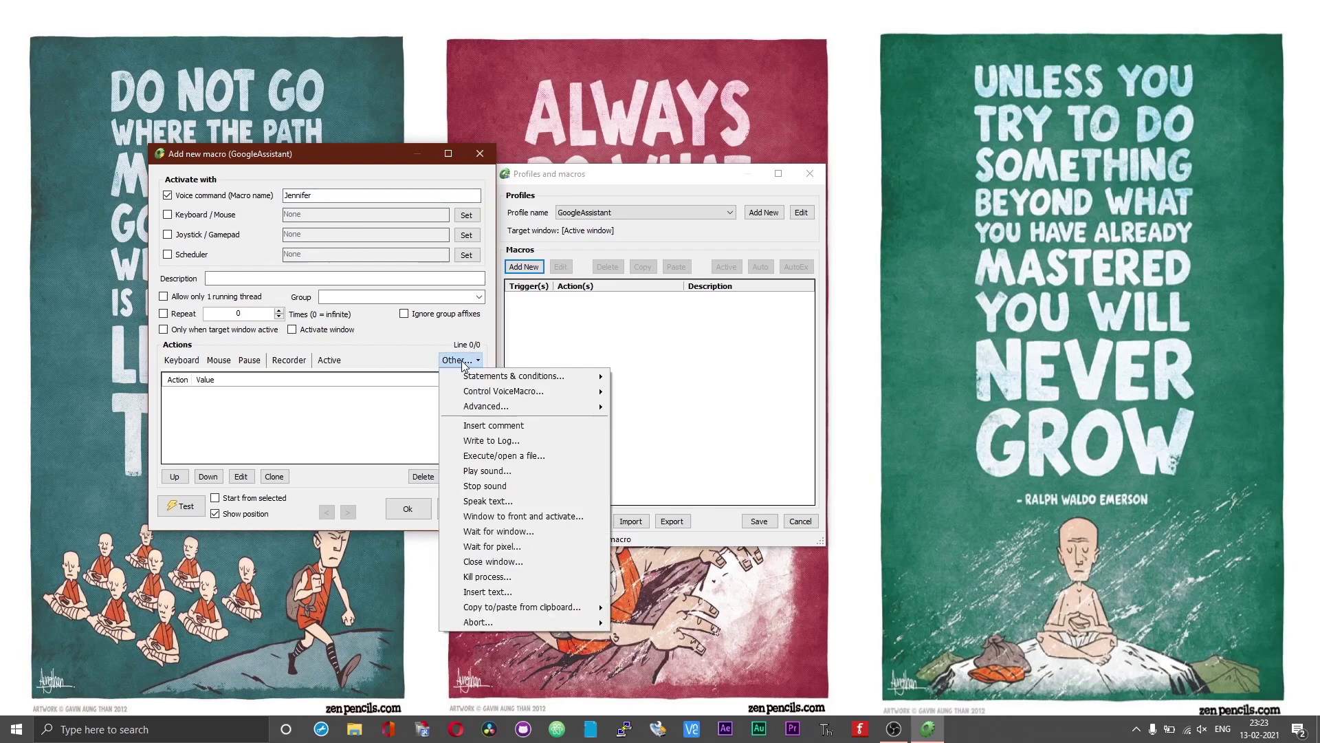
left_click(518, 457)
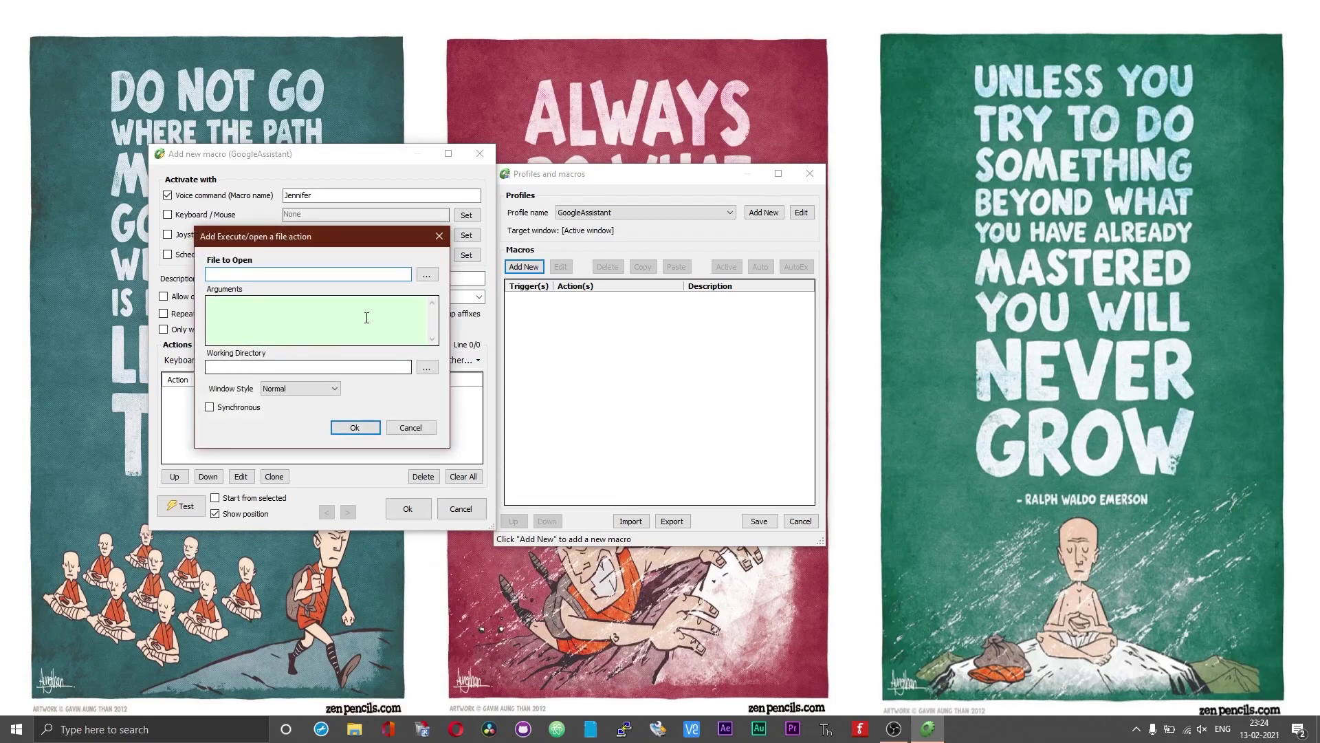
left_click(427, 279)
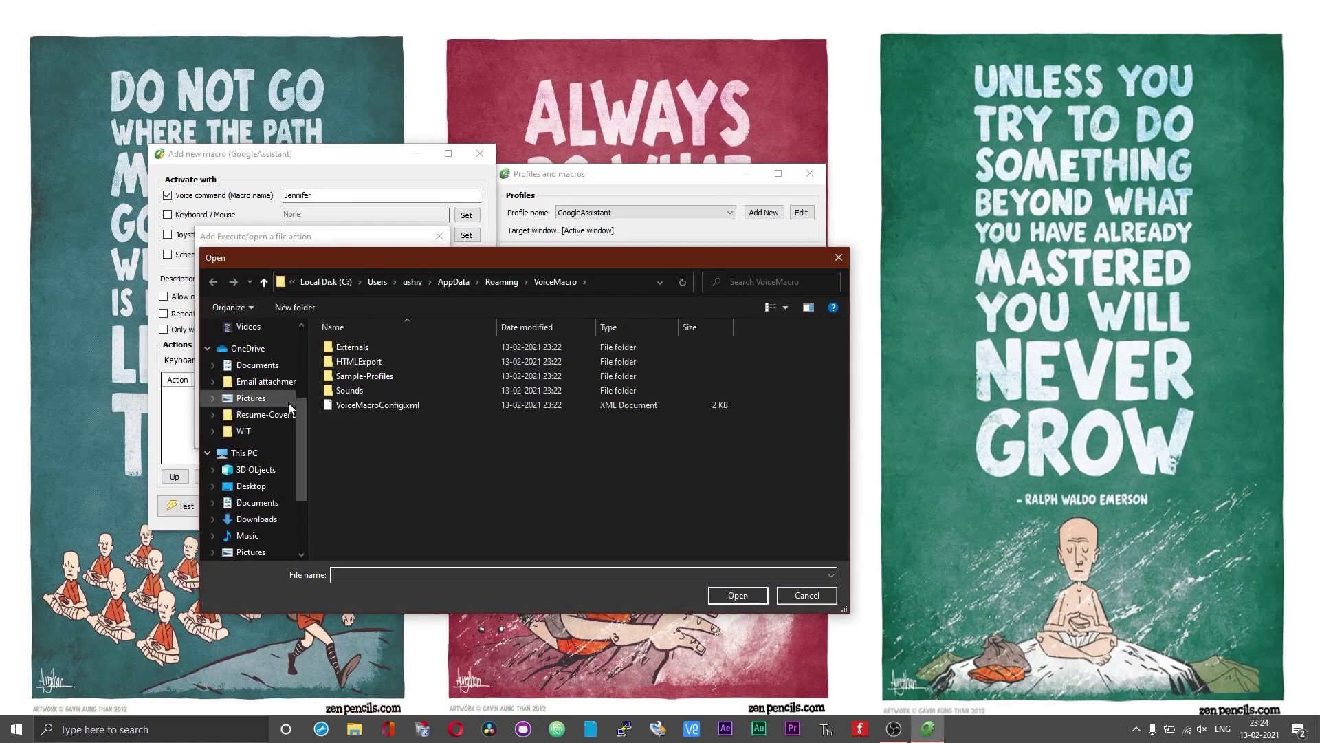
scroll(287, 408, "up", 2)
left_click(255, 370)
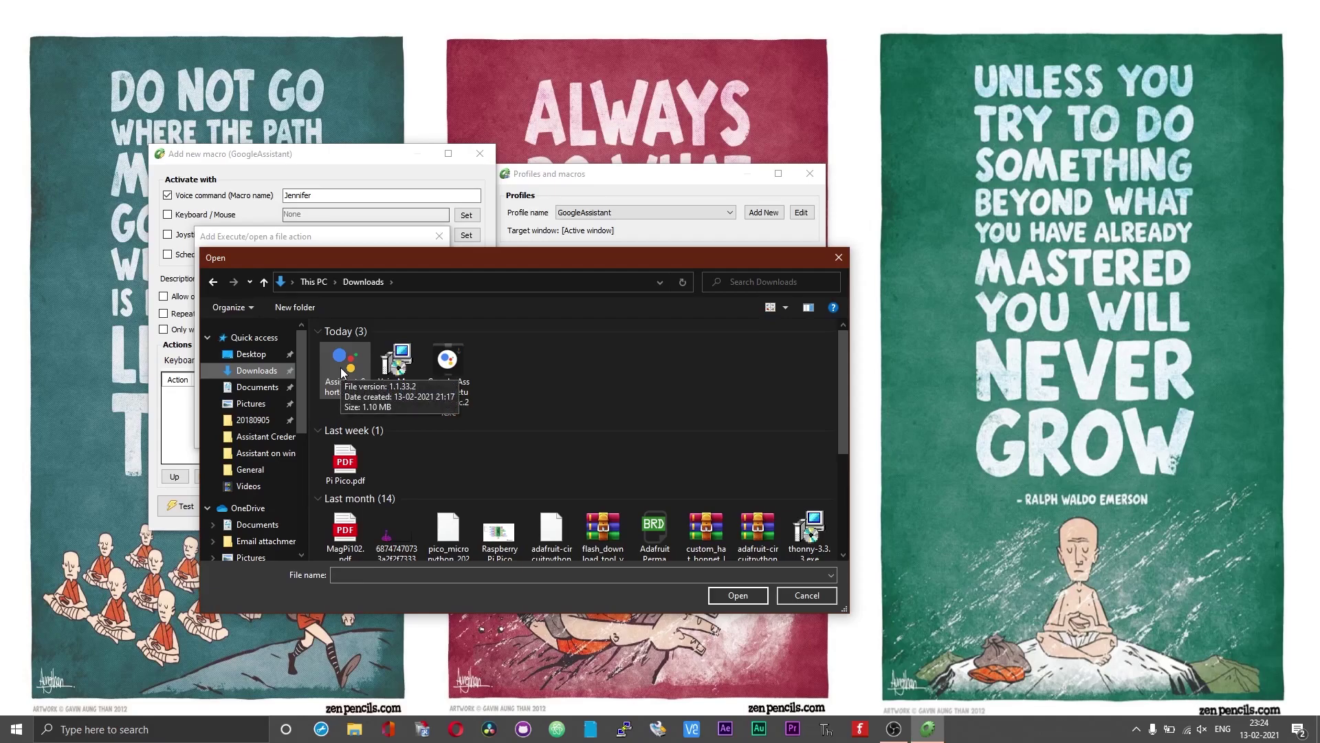
left_click(341, 367)
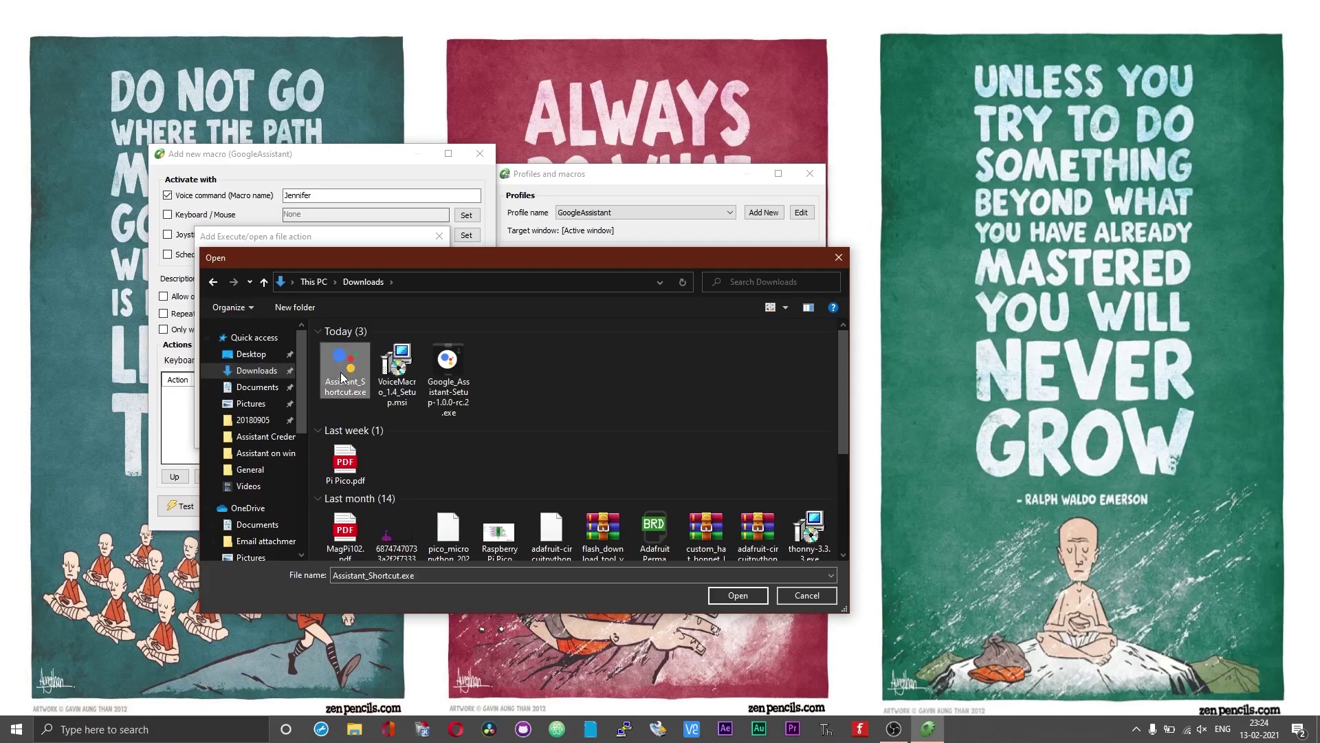
left_click(738, 596)
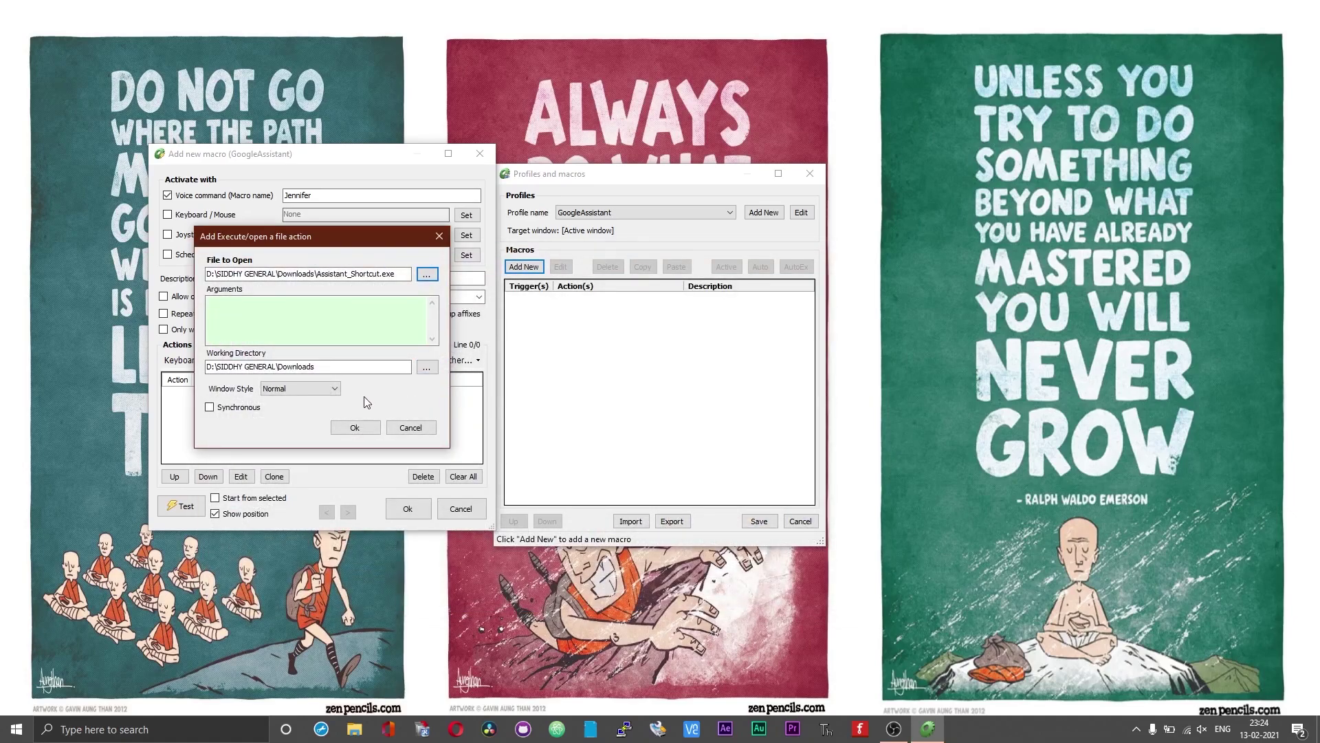
left_click(355, 428)
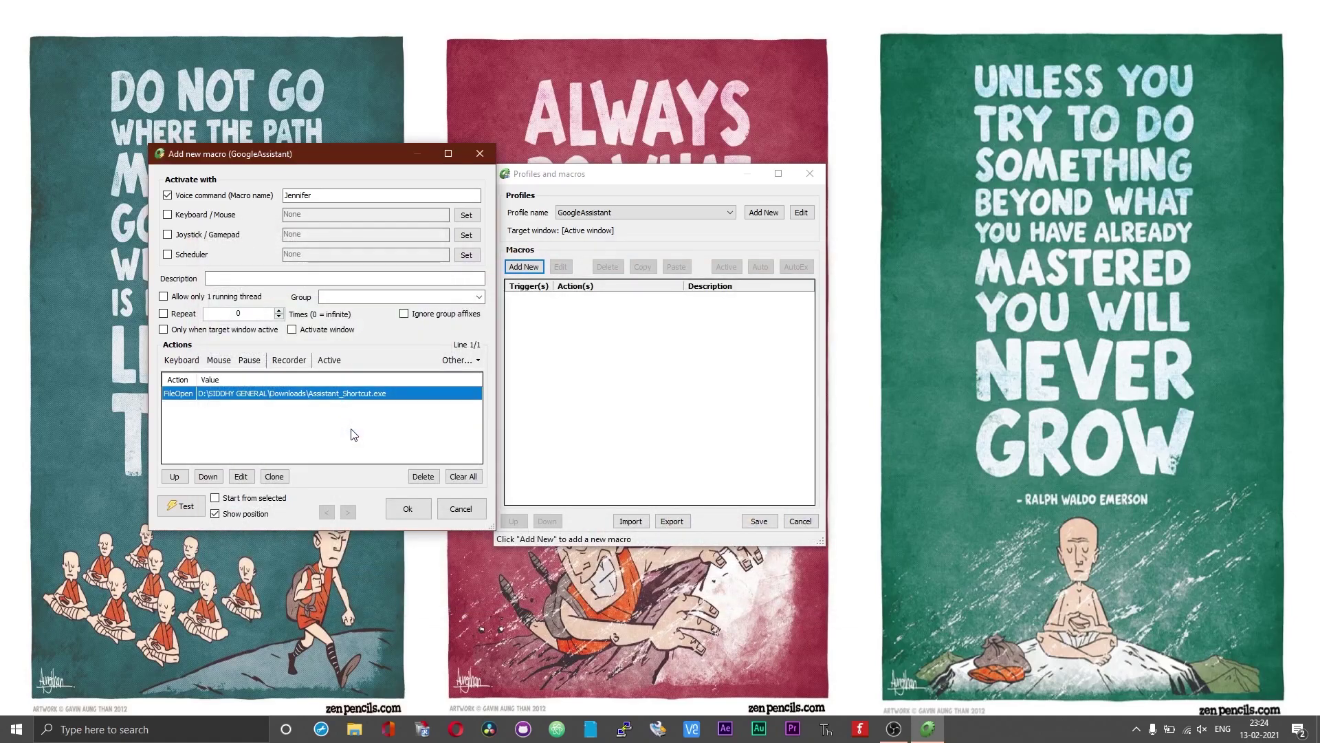
left_click(406, 508)
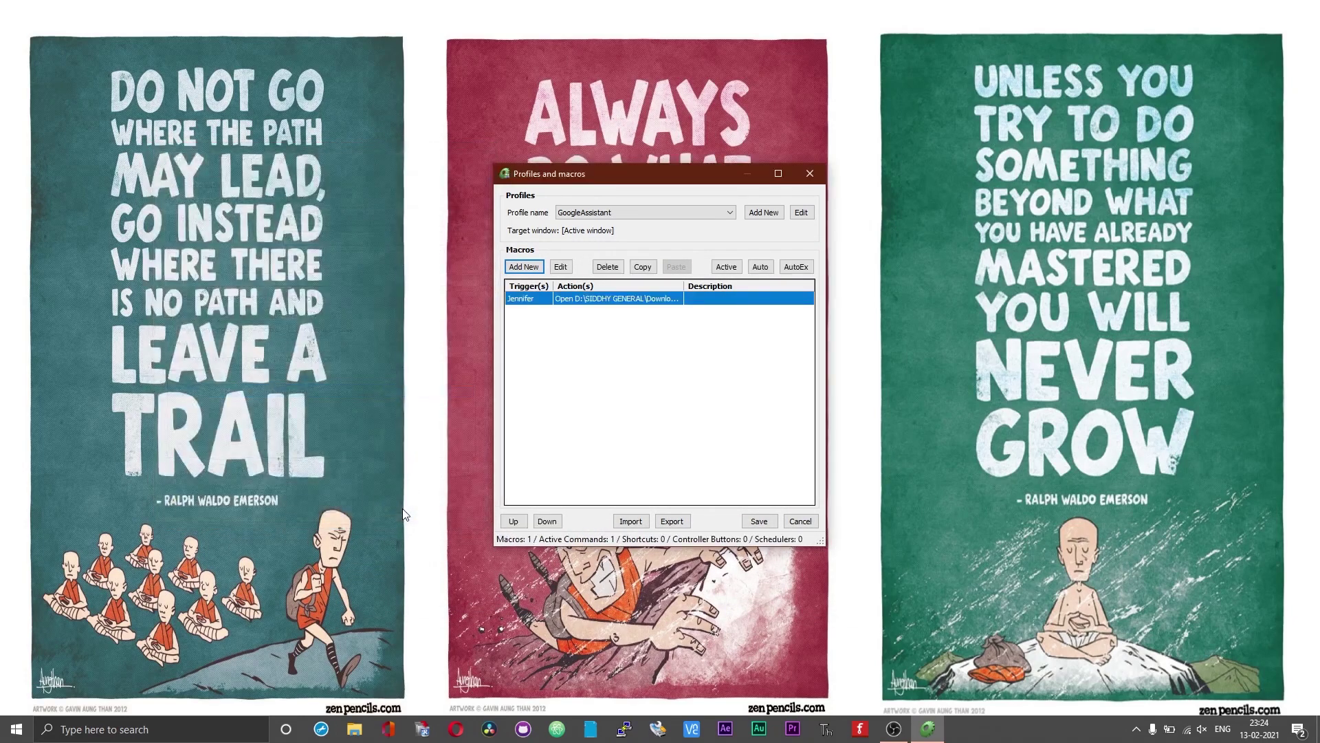
left_click(762, 521)
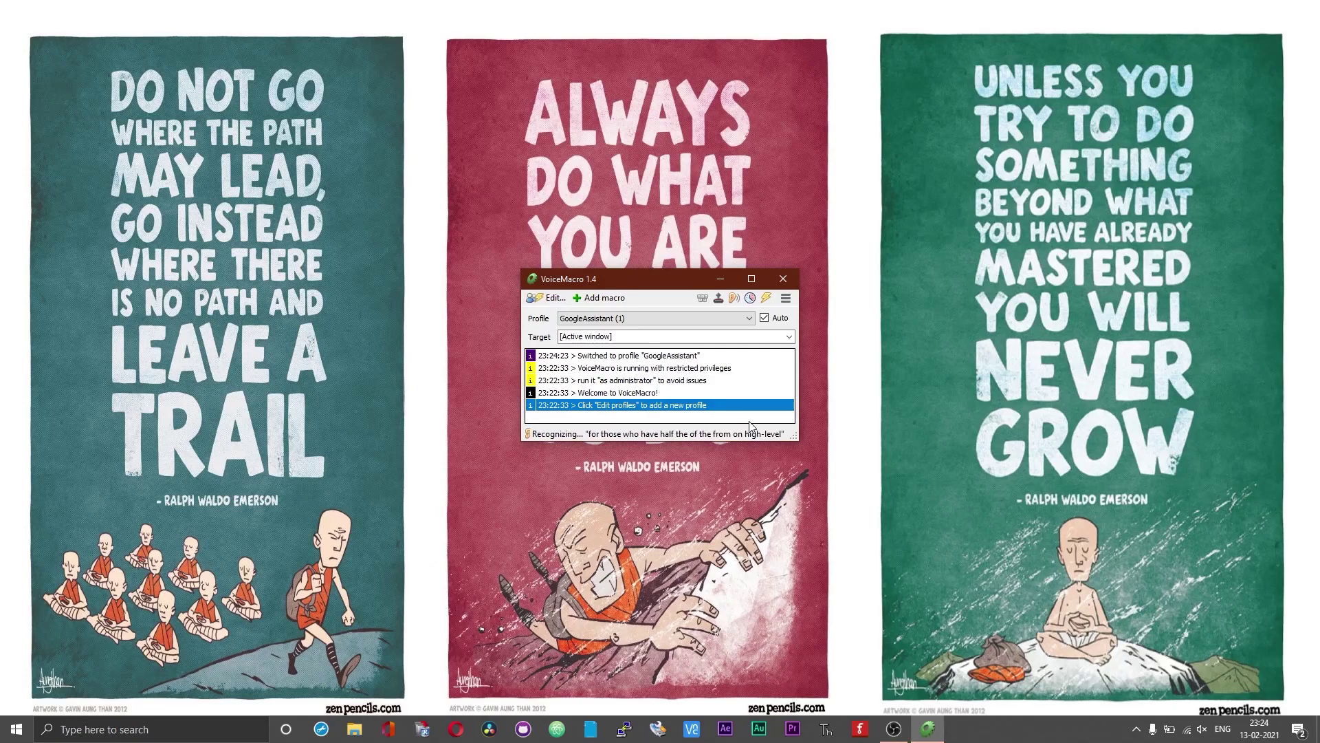
Turn off automatic profile switching and set VoiceMacro to minimize instead of close.
left_click(765, 319)
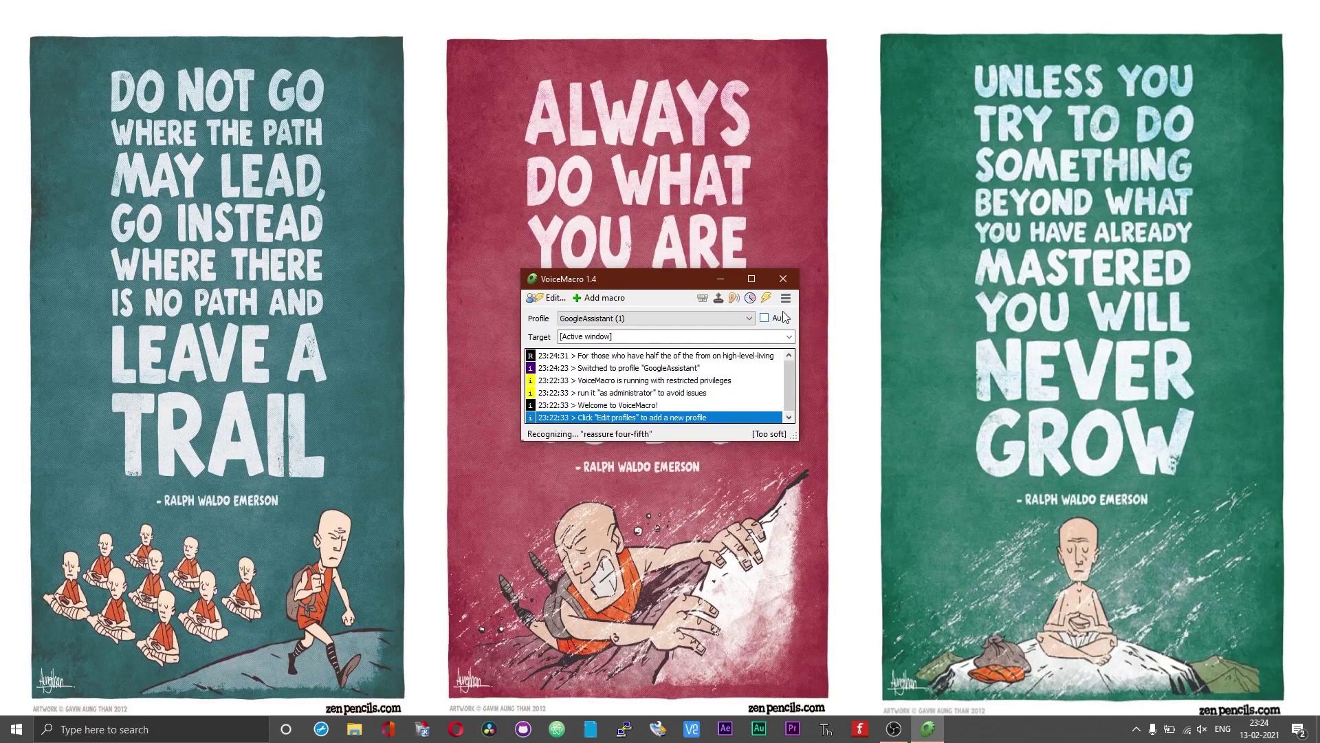
left_click(787, 301)
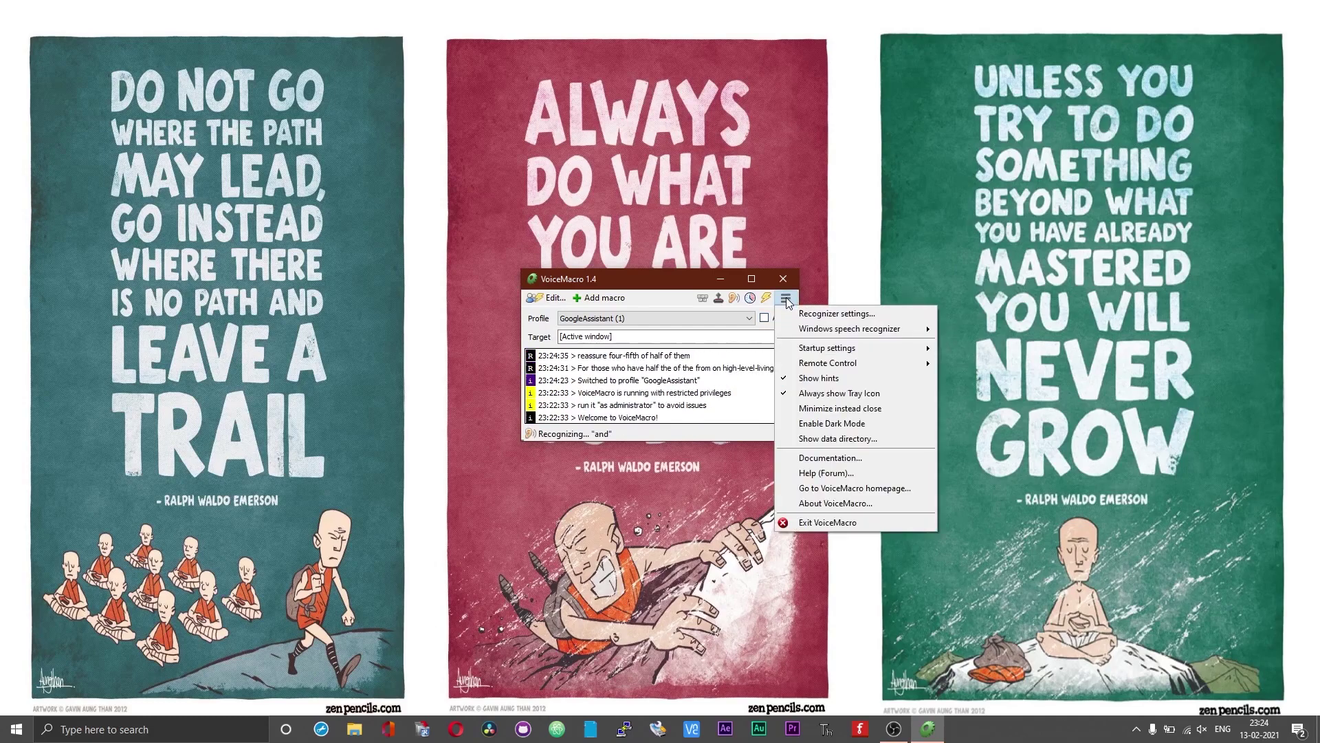
left_click(804, 411)
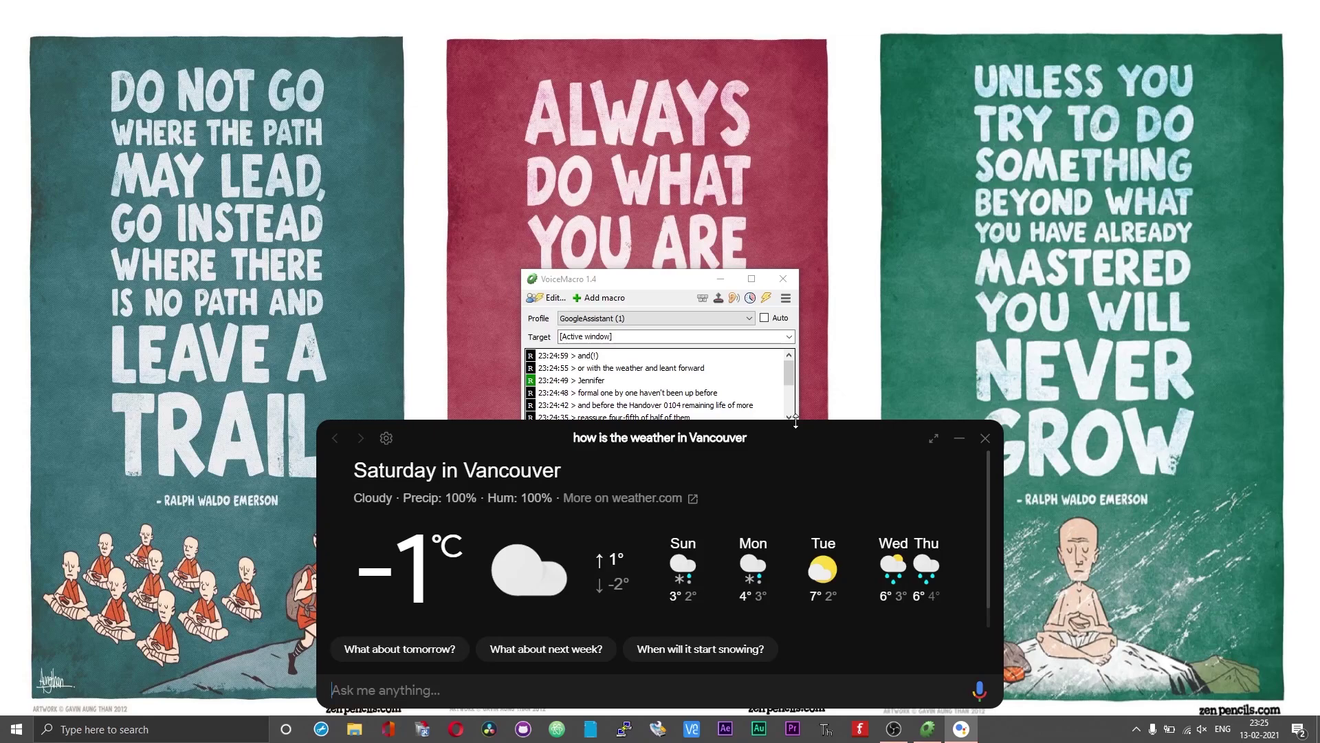
Close the Google Assistant and VoiceMacro windows and relaunch the assistant from the desktop.
left_click(984, 438)
left_click(784, 279)
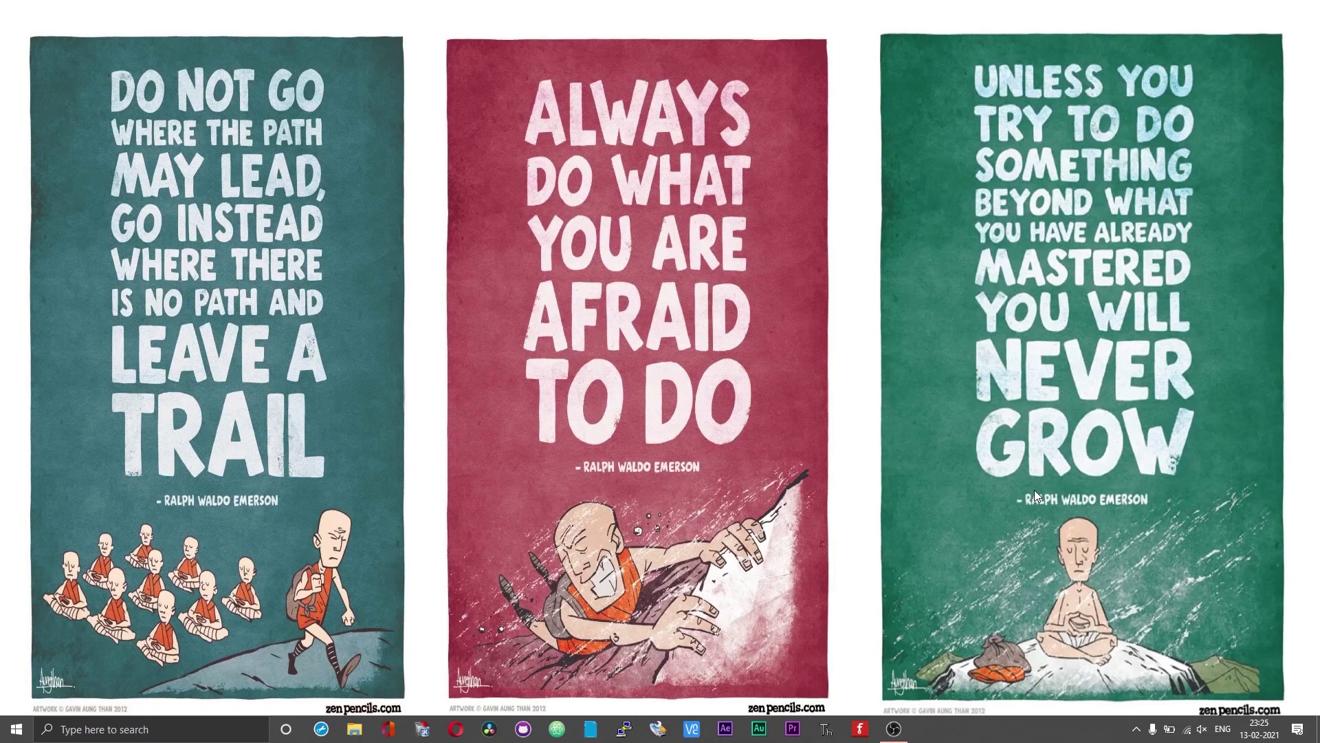
key("super+shift+a")
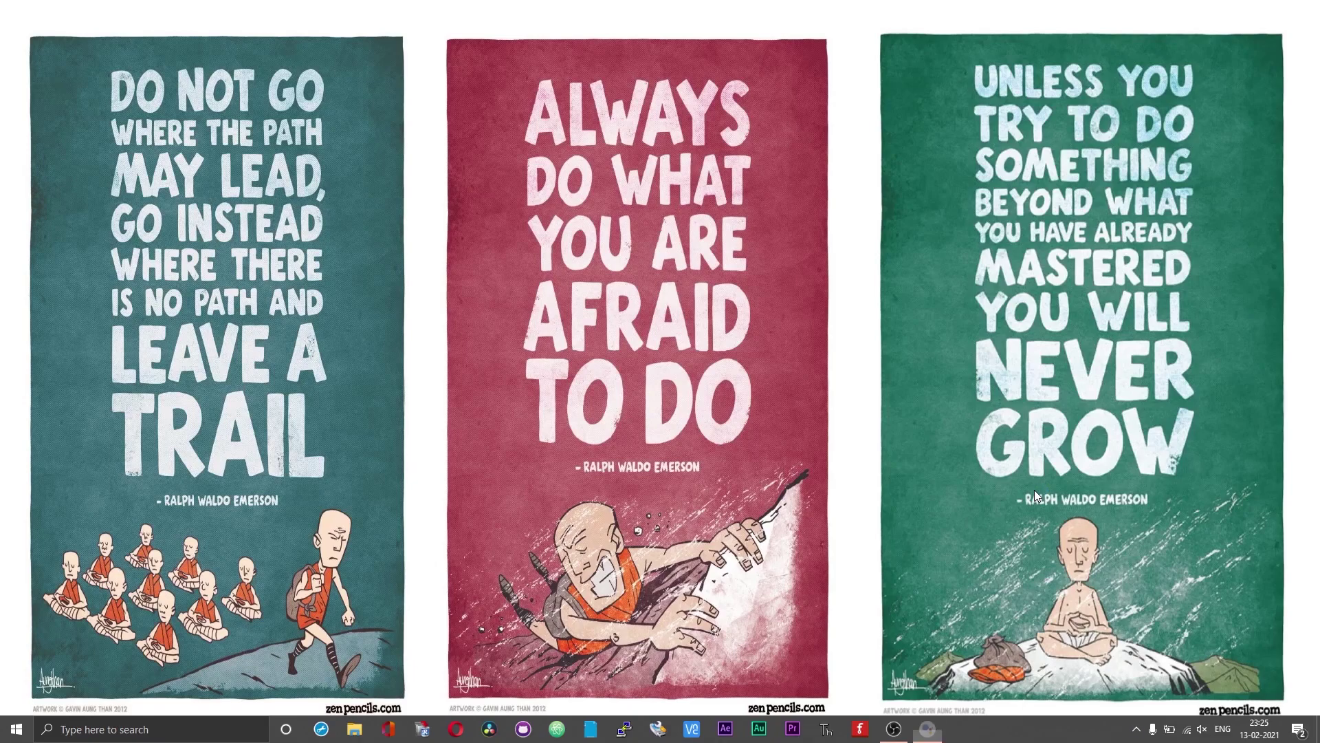